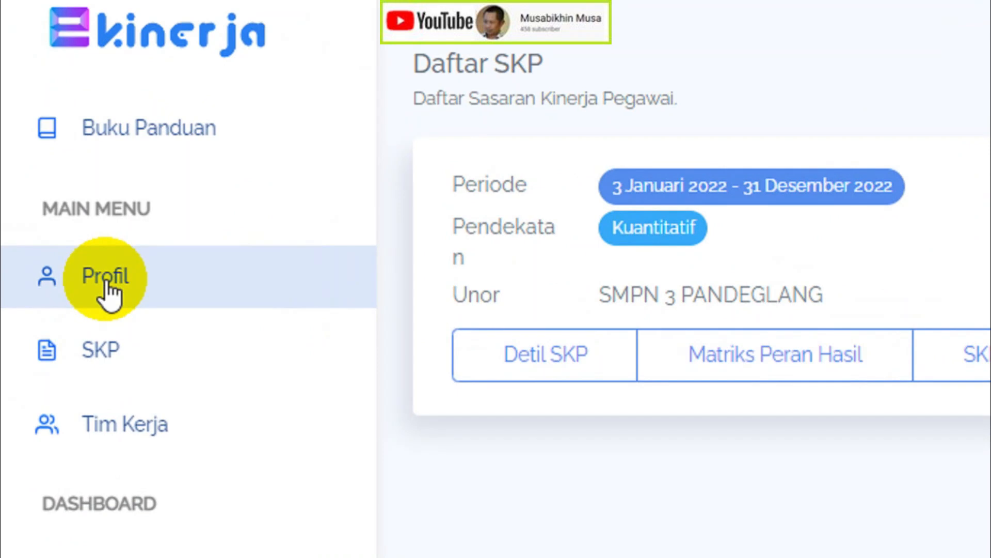
# Open the employee profile page and view the personal data down to the unit details
pyautogui.click(106, 281)
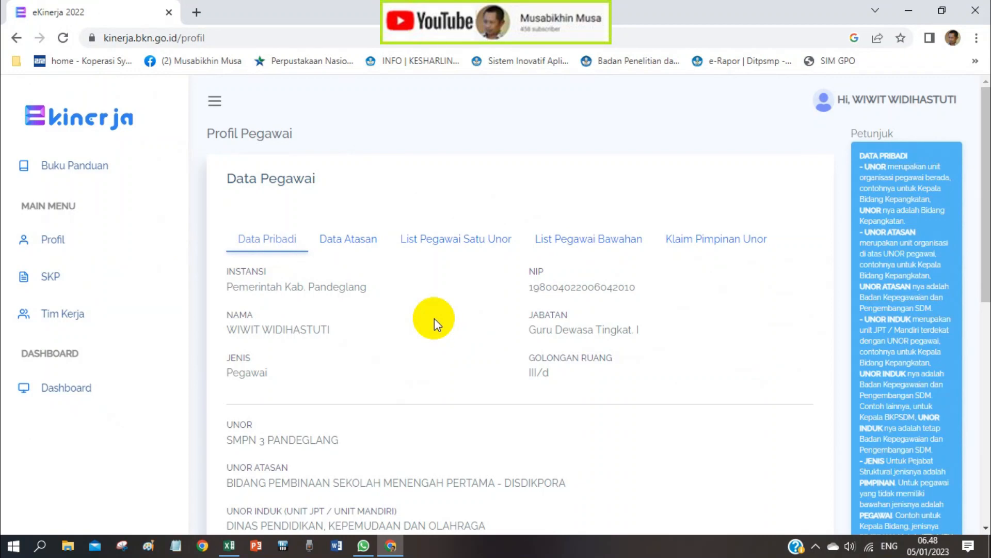
pyautogui.scroll(-2, 434, 318)
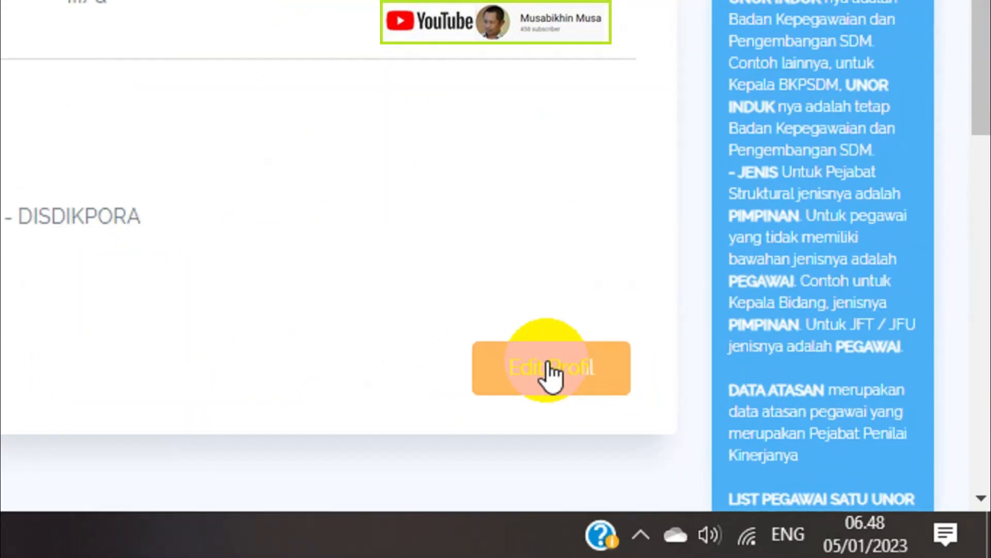
# Select SMPN 1 PANDEGLANG as the UNOR in the profile edit form, and close the form without saving
pyautogui.click(548, 365)
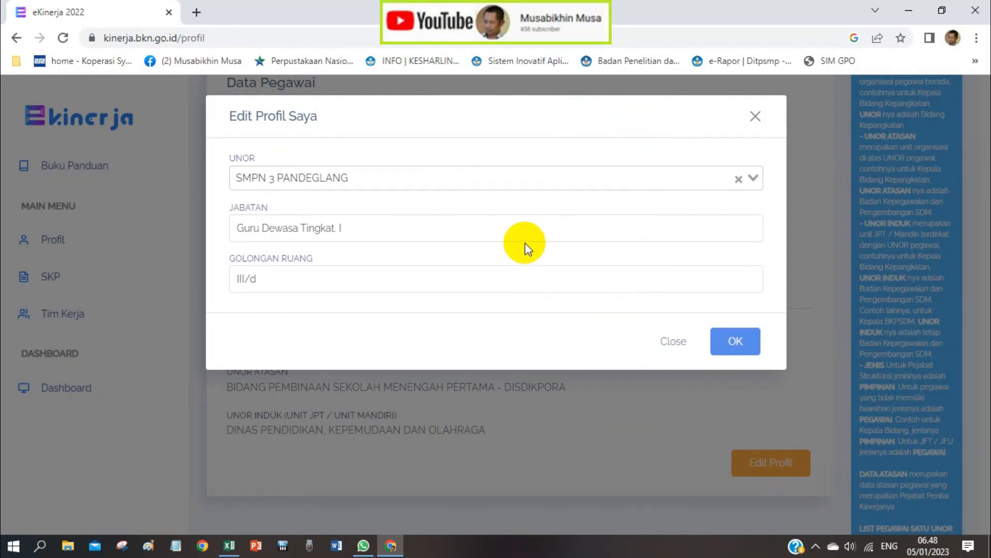
pyautogui.click(401, 180)
pyautogui.write('smpn')
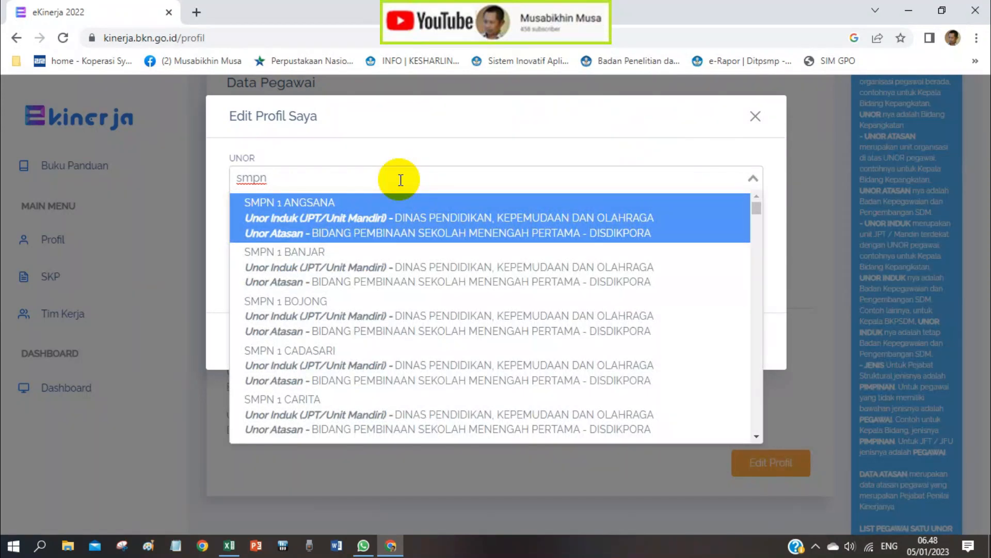
pyautogui.write('1 p1')
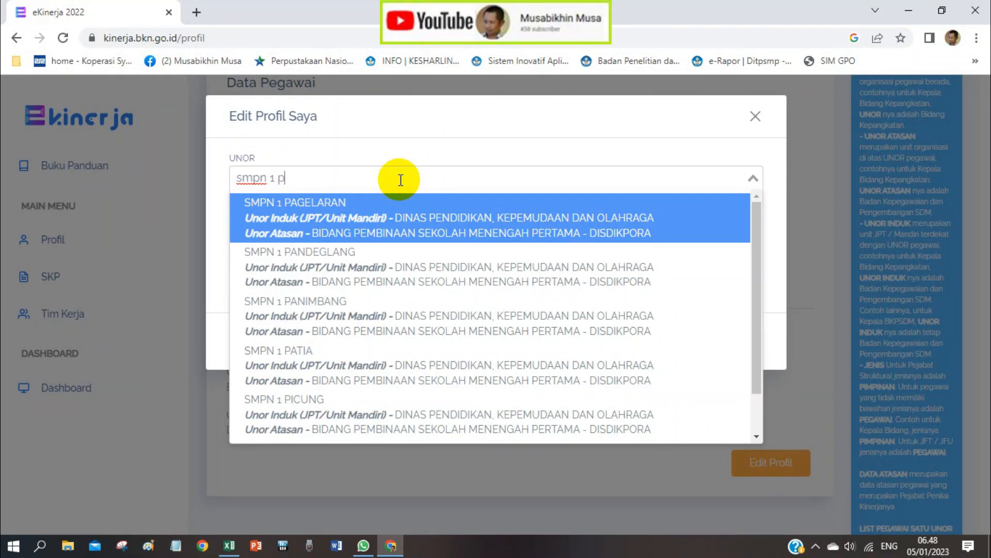
pyautogui.press('BackSpace')
pyautogui.write('a')
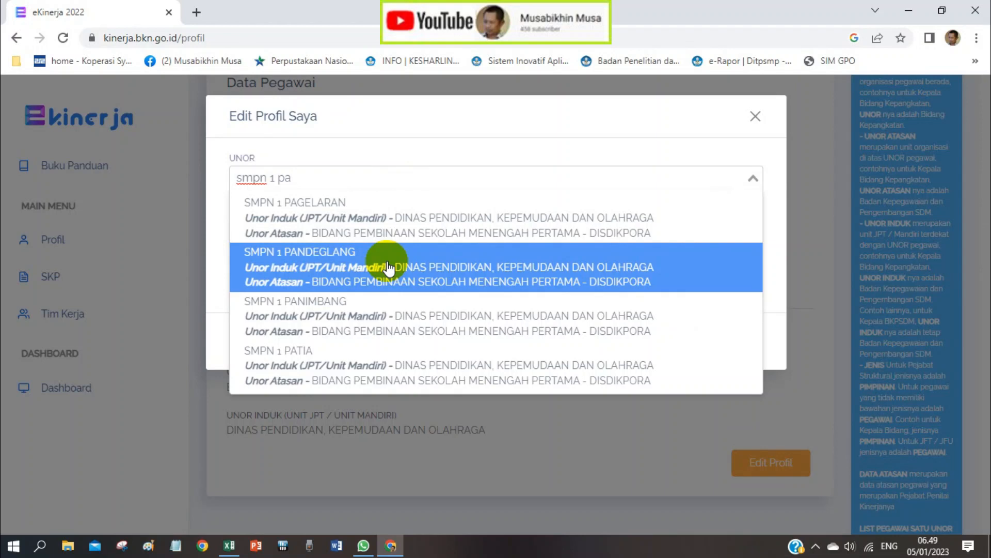
pyautogui.click(388, 268)
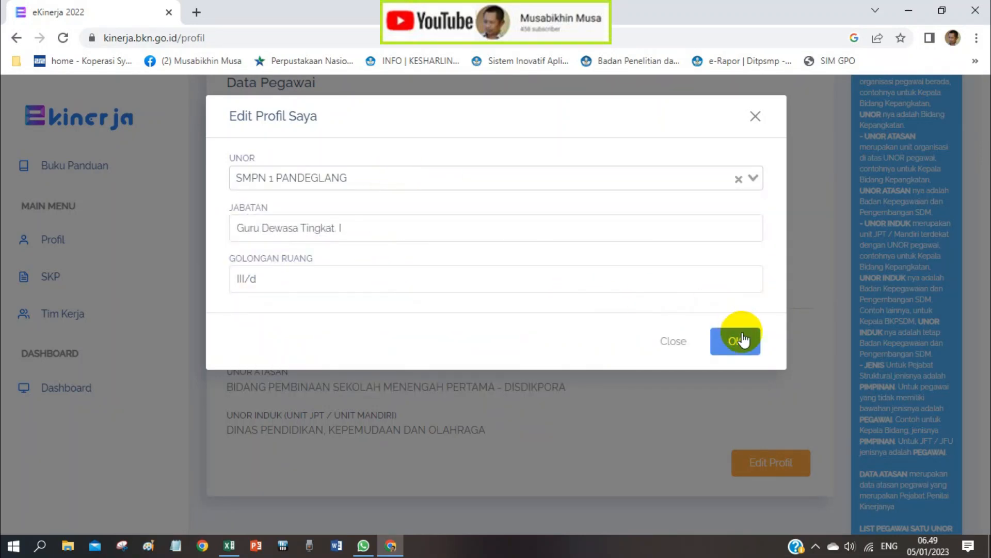
pyautogui.click(678, 343)
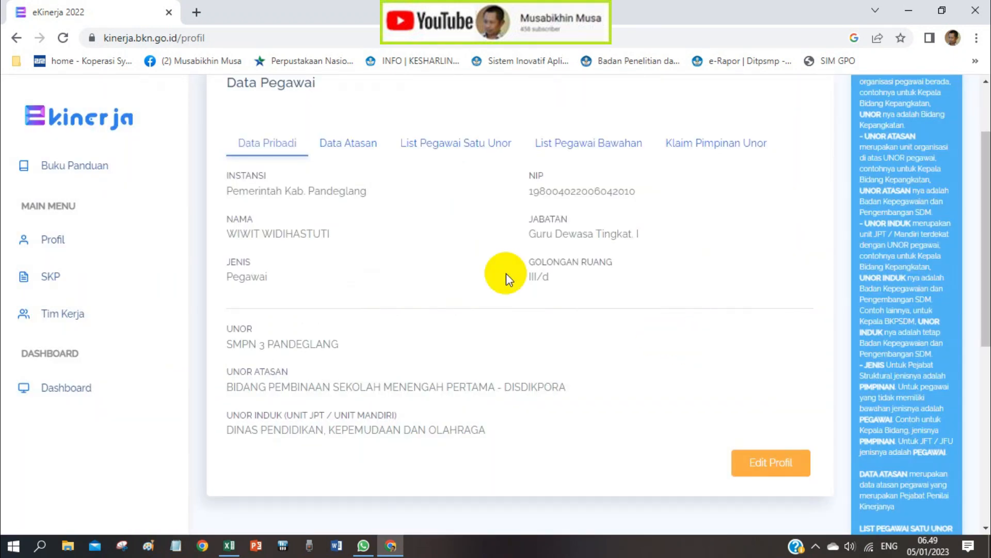
# View the supervisor's details under Data Atasan with the side menu collapsed and the page enlarged to 125%
pyautogui.click(324, 150)
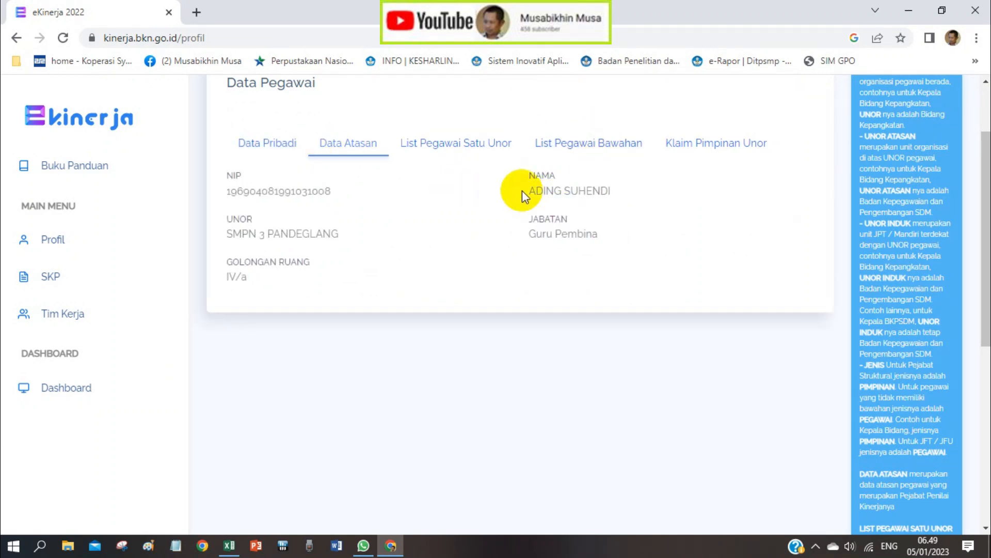
pyautogui.scroll(1, 522, 190)
pyautogui.scroll(1, 522, 190)
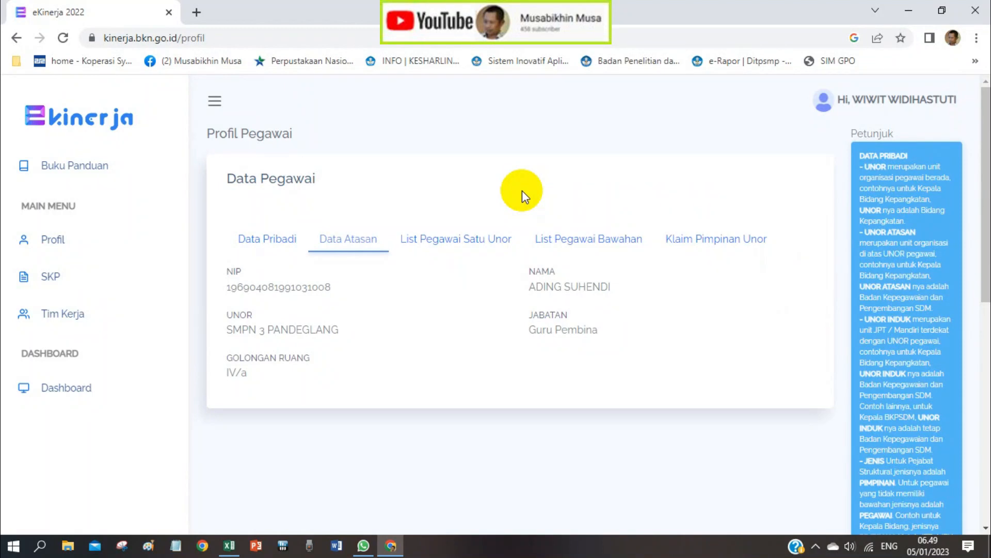
pyautogui.click(215, 100)
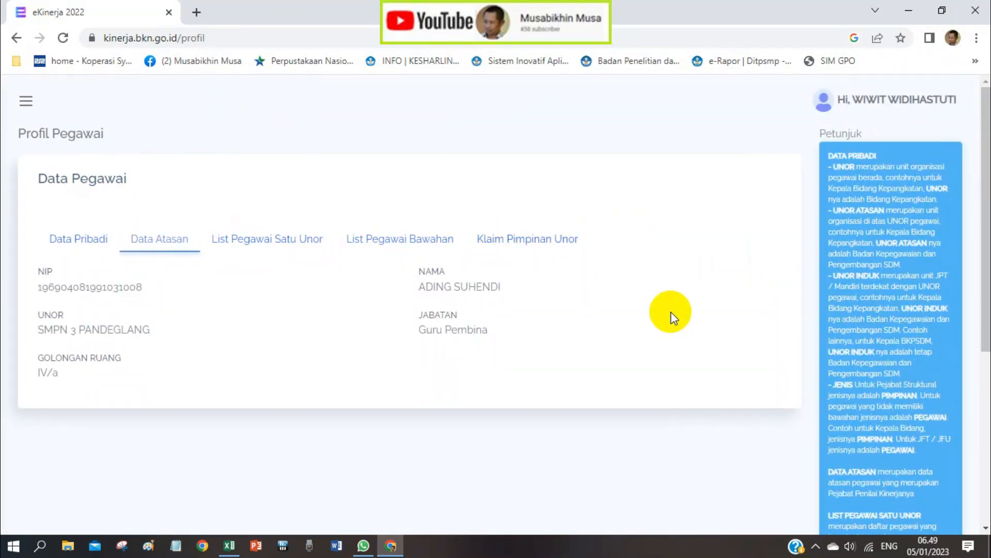
pyautogui.hotkey('ctrl', '+')
pyautogui.hotkey('ctrl', '+')
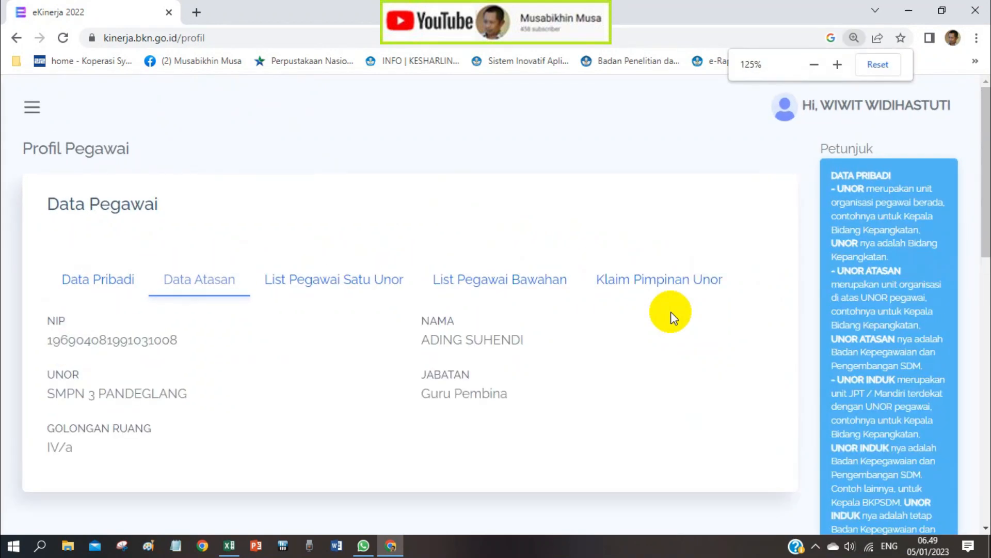
pyautogui.scroll(-2, 344, 380)
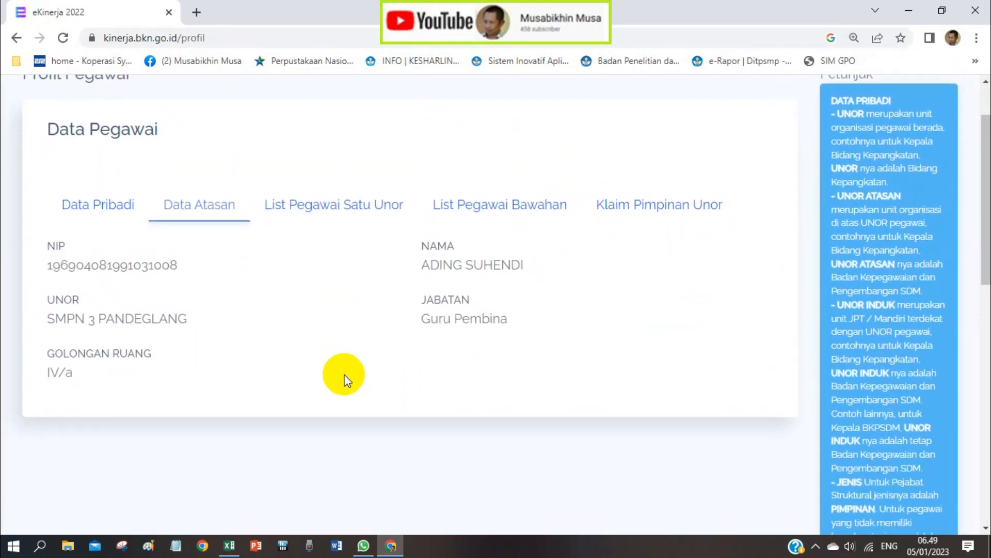
# Look through the whole list of employees in the same unit, and view the list of subordinates
pyautogui.click(338, 206)
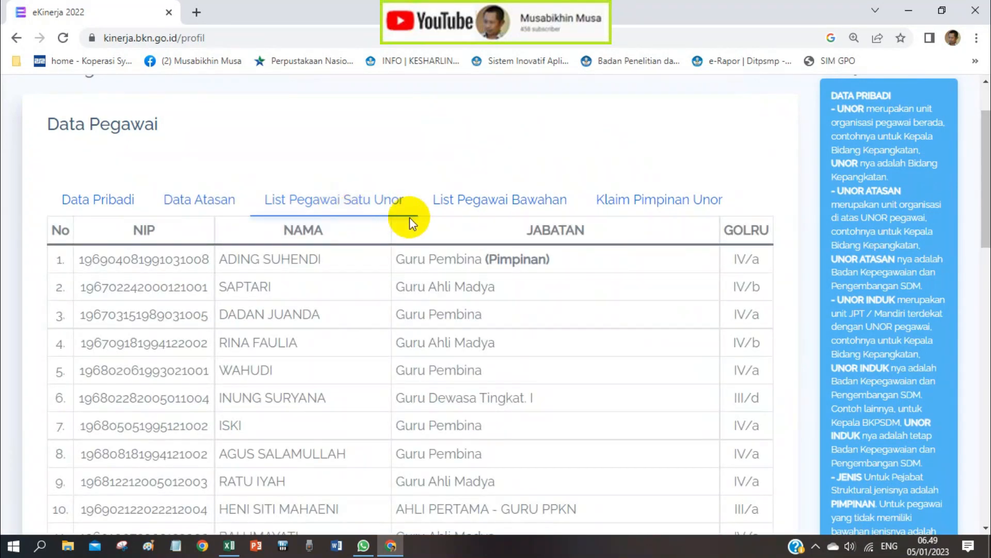
pyautogui.scroll(-12, 492, 301)
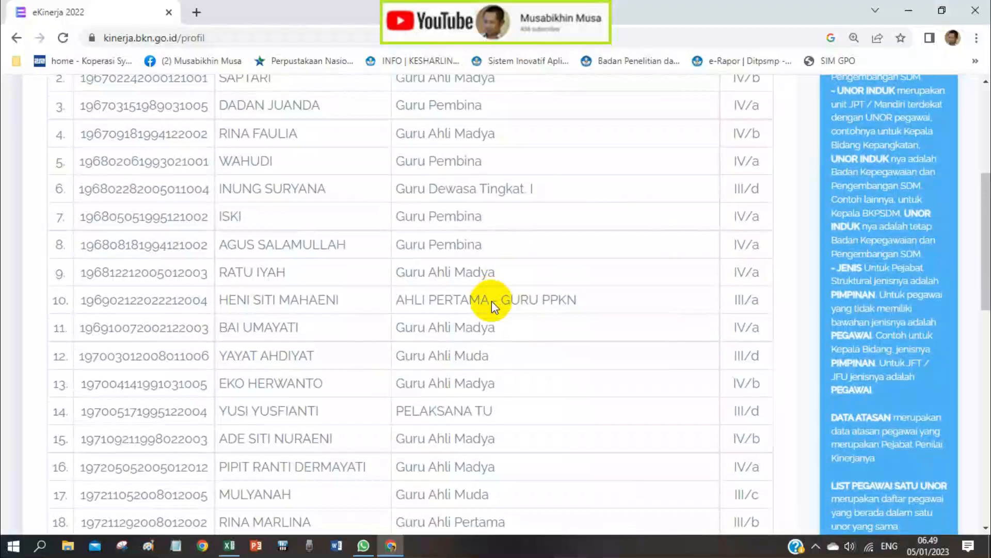
pyautogui.scroll(-4, 491, 300)
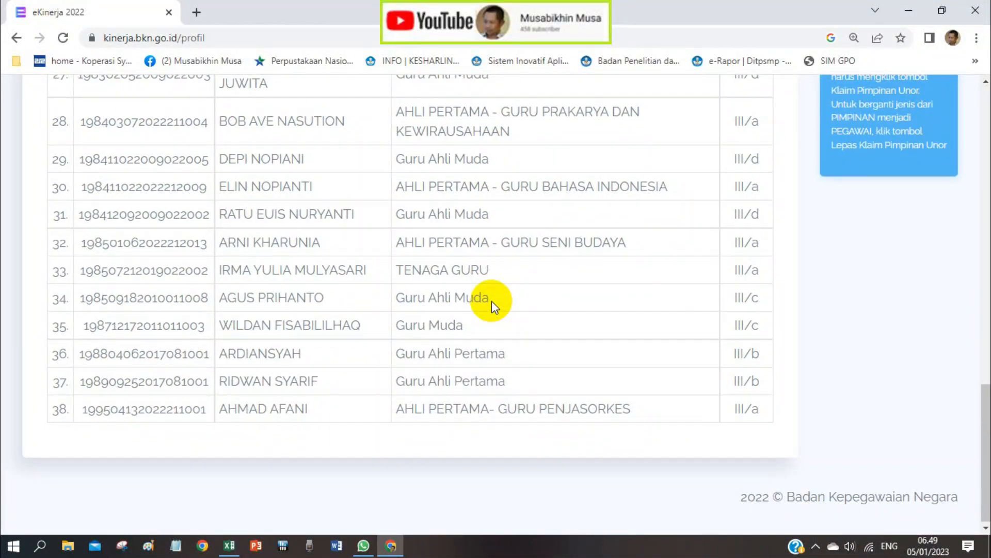
pyautogui.scroll(5, 492, 300)
pyautogui.scroll(15, 492, 300)
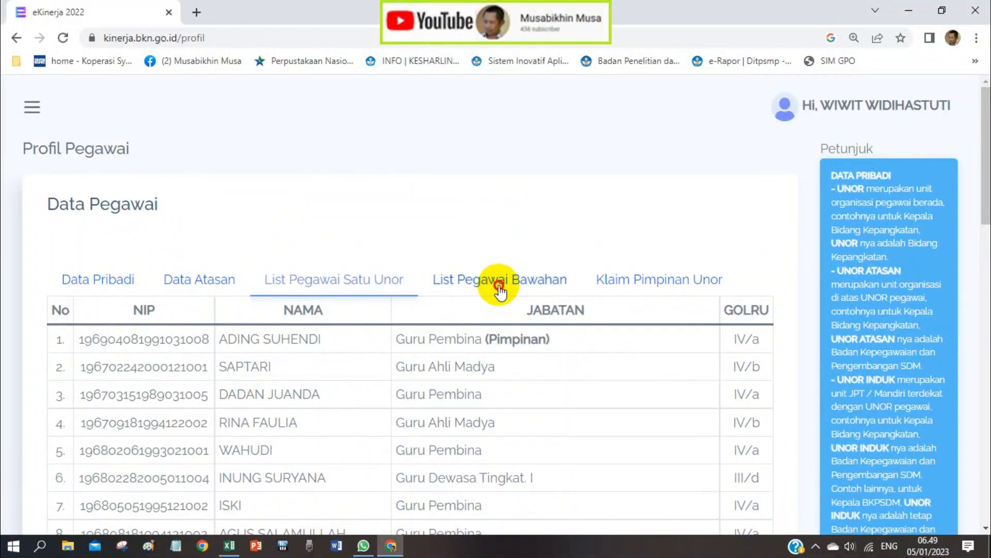
pyautogui.click(500, 290)
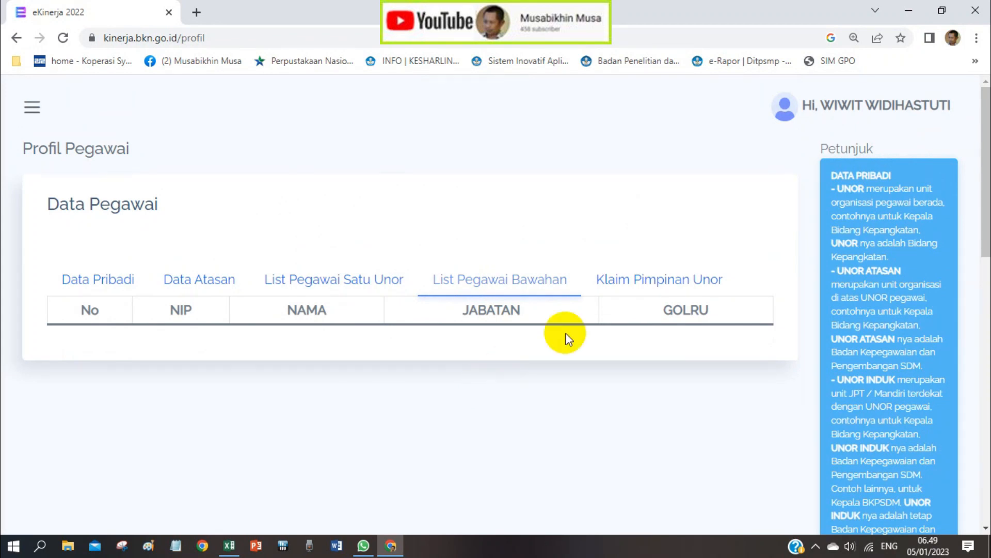
# Try to claim the unit leader role under Klaim Pimpinan Unor, and dismiss the message
pyautogui.click(649, 292)
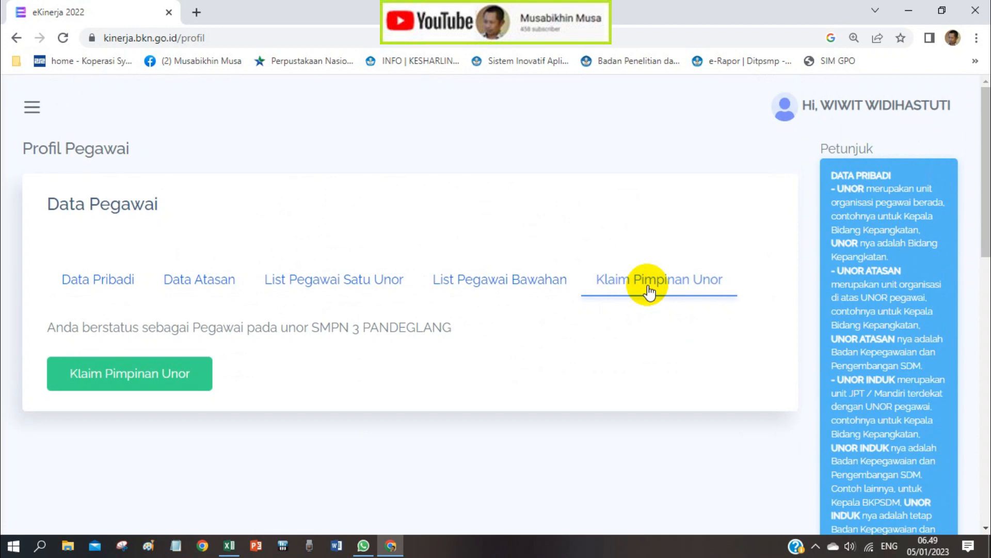
pyautogui.click(168, 381)
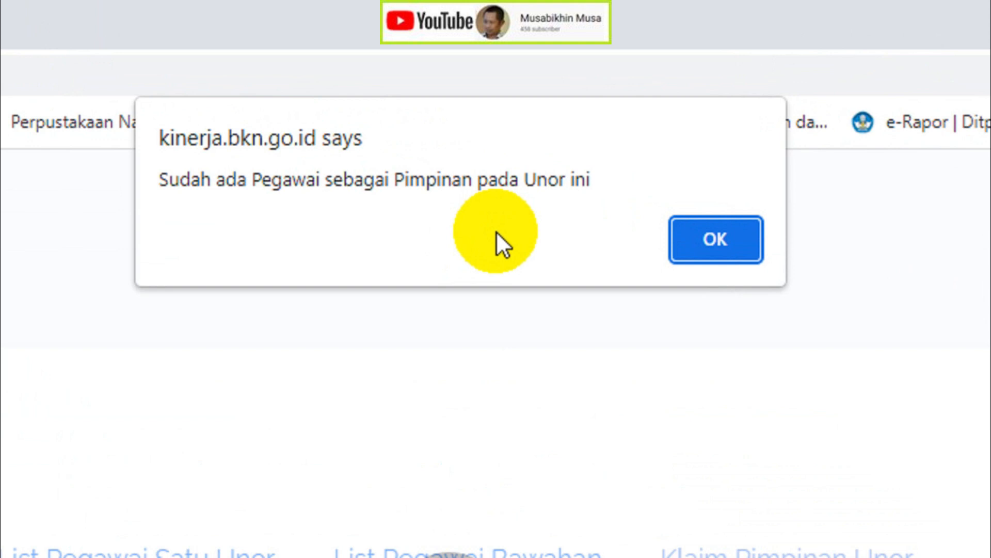
pyautogui.click(704, 253)
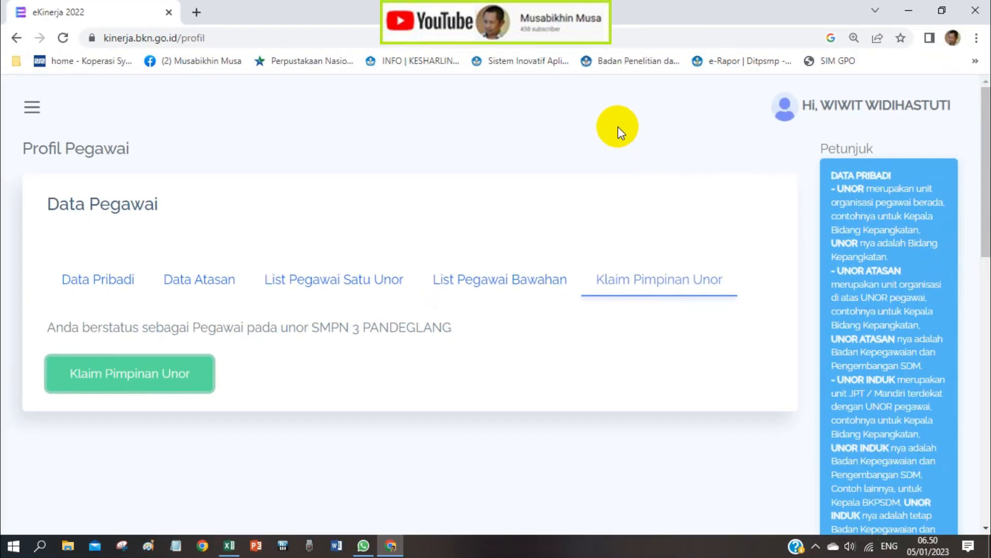
# Review the employee's personal data and unit details under Data Pribadi
pyautogui.click(119, 280)
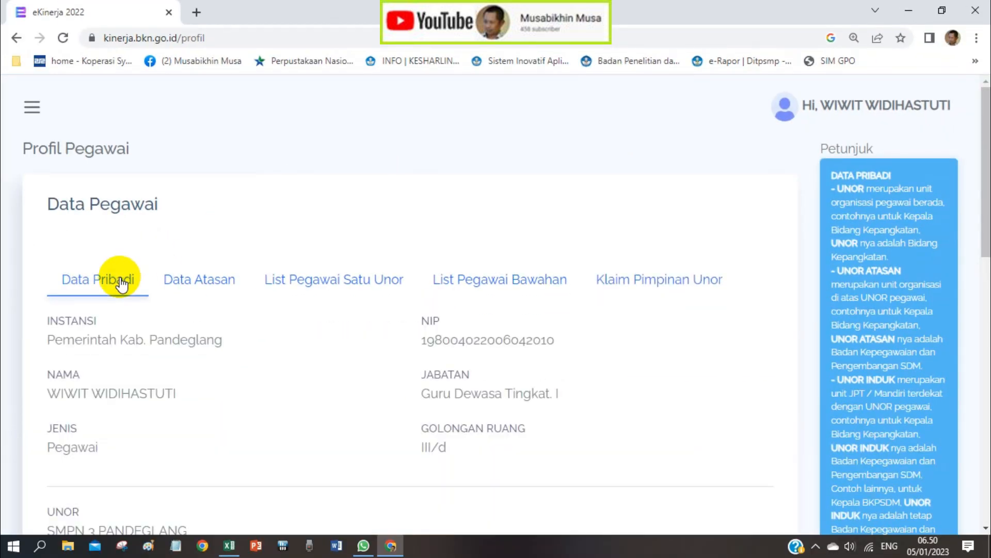
pyautogui.scroll(-4, 249, 376)
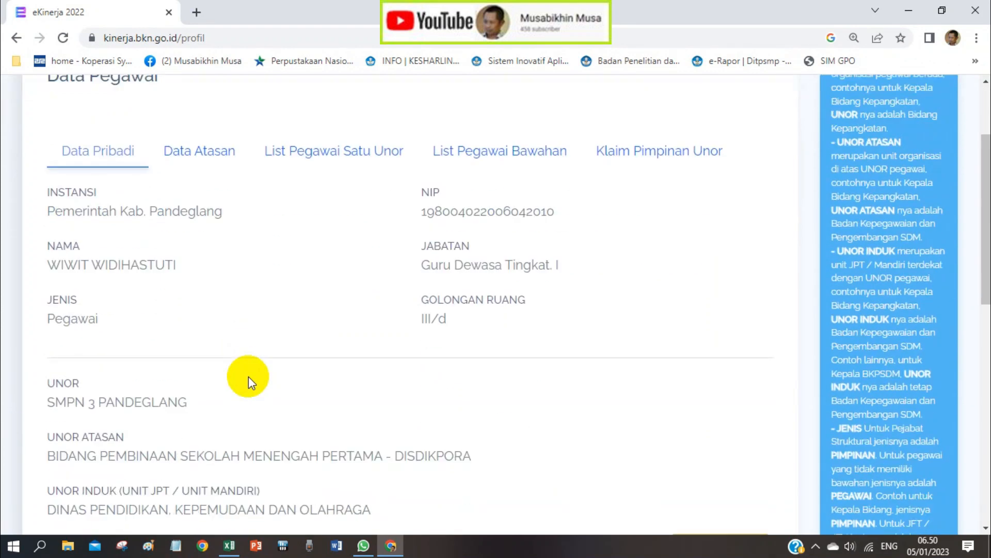
pyautogui.scroll(4, 249, 377)
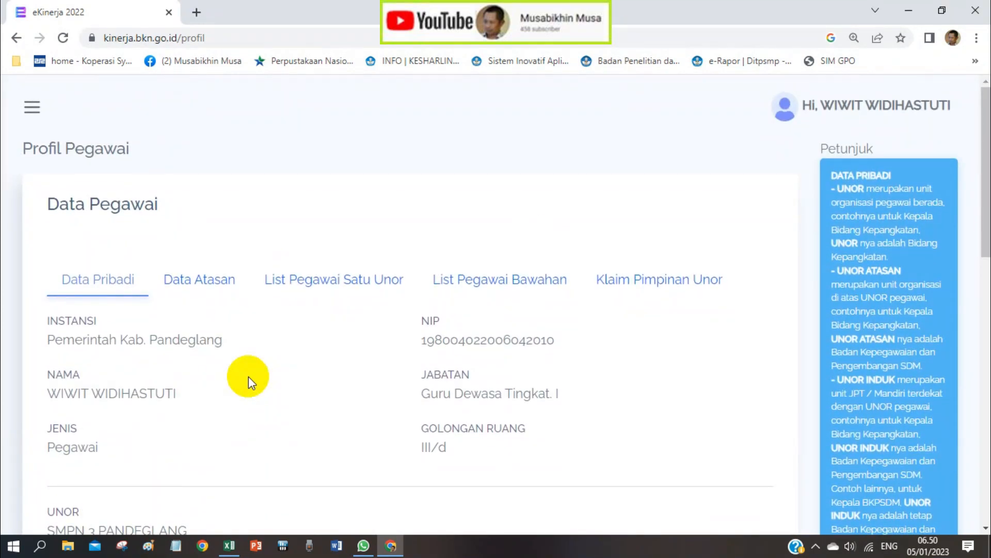
# Open the SKP list page and collapse the side menu
pyautogui.click(30, 108)
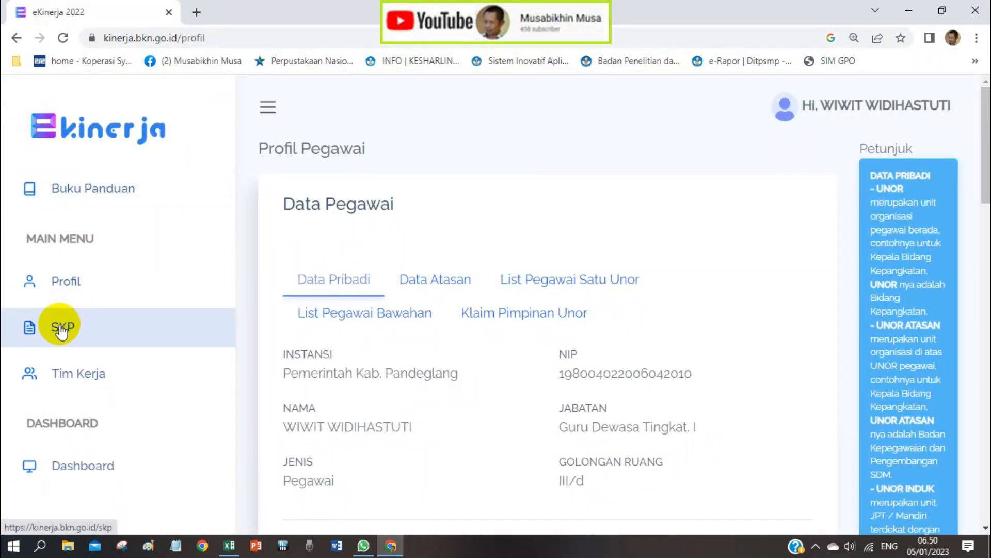
pyautogui.click(60, 331)
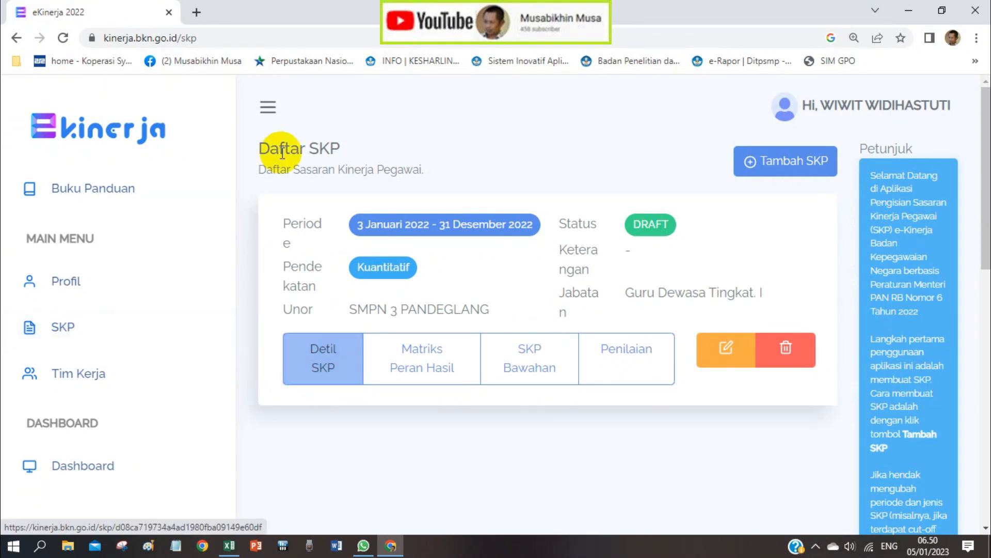
pyautogui.click(272, 107)
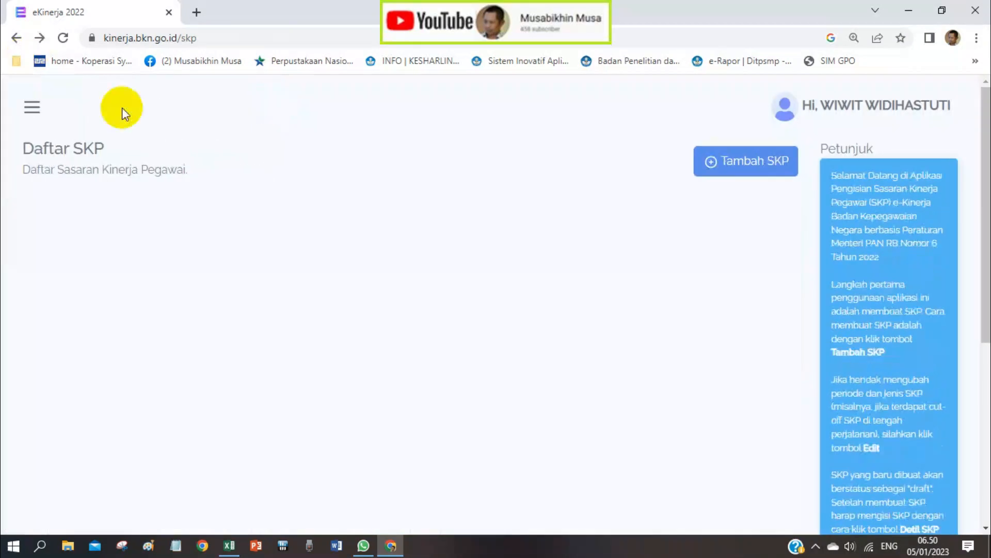
# Return to the employee profile and check its personal data and unit details with the side menu collapsed
pyautogui.click(41, 109)
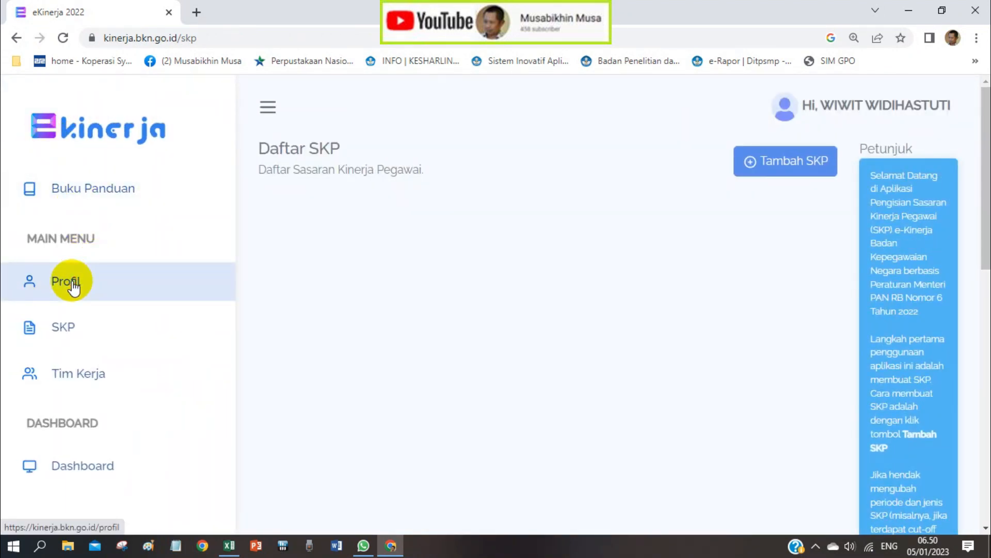
pyautogui.click(70, 282)
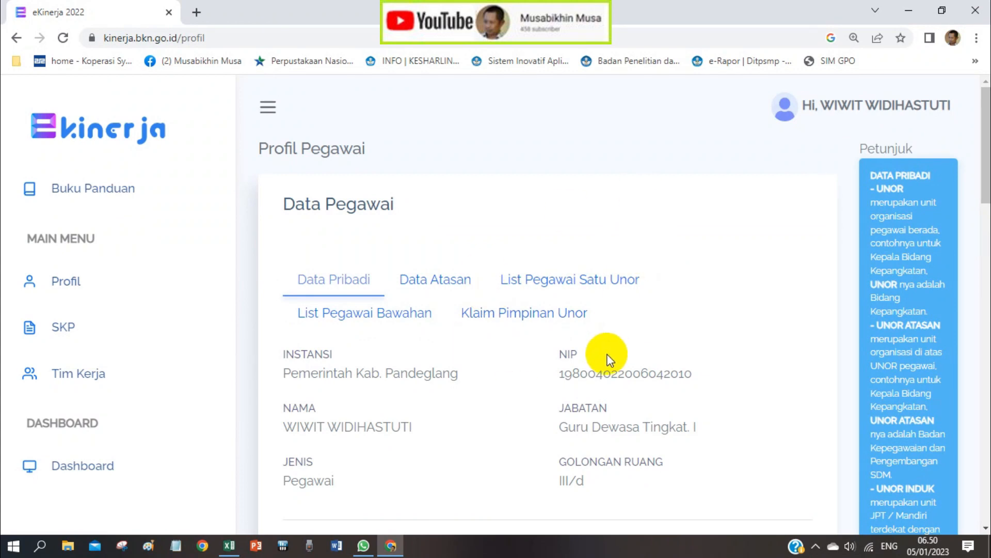
pyautogui.scroll(-1, 476, 345)
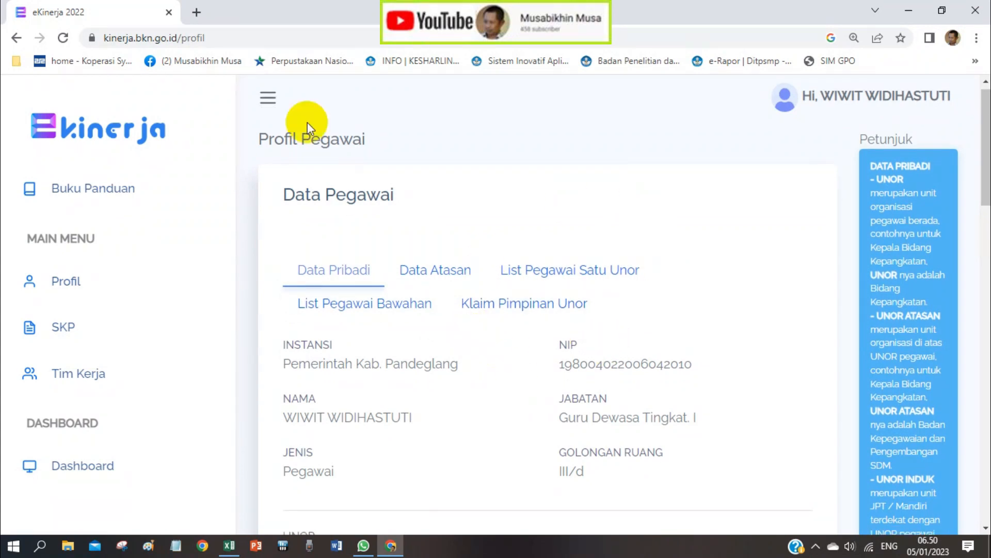
pyautogui.click(271, 98)
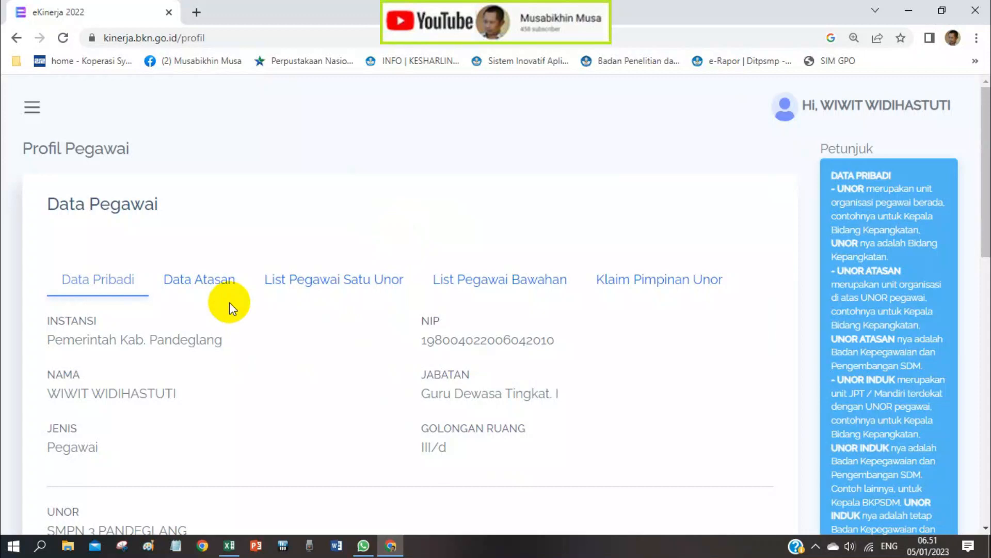
pyautogui.scroll(-5, 338, 406)
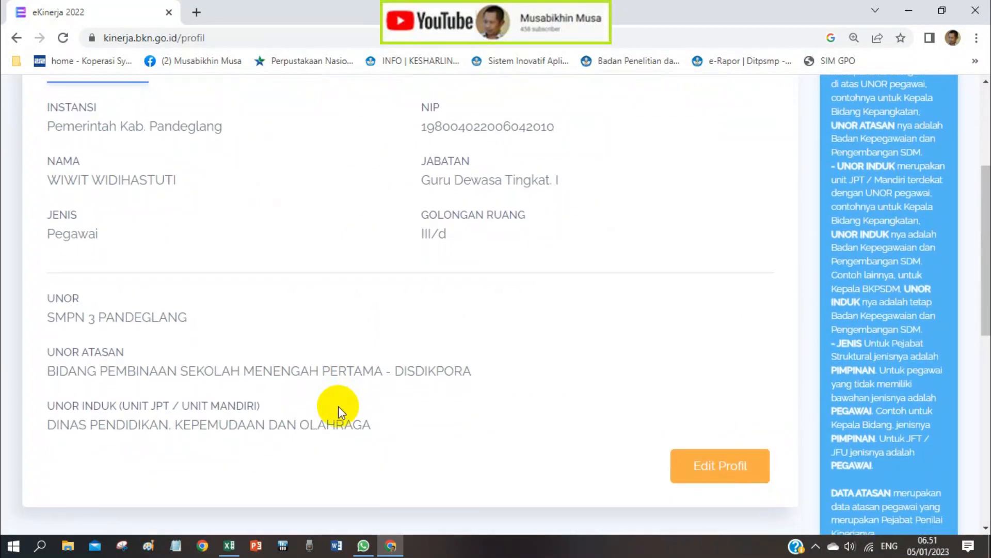
pyautogui.scroll(5, 339, 406)
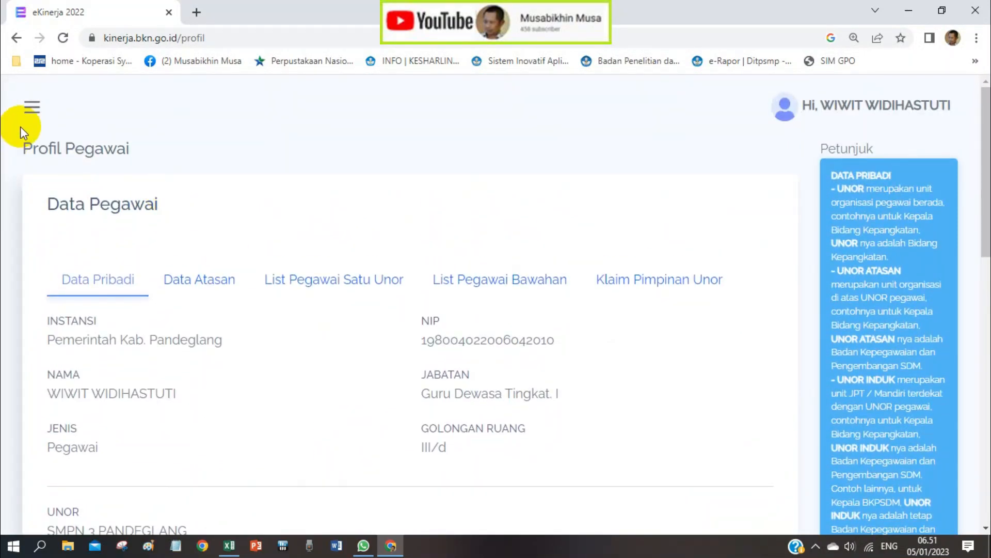
# Expand the side menu and go back to the Daftar SKP page
pyautogui.click(29, 107)
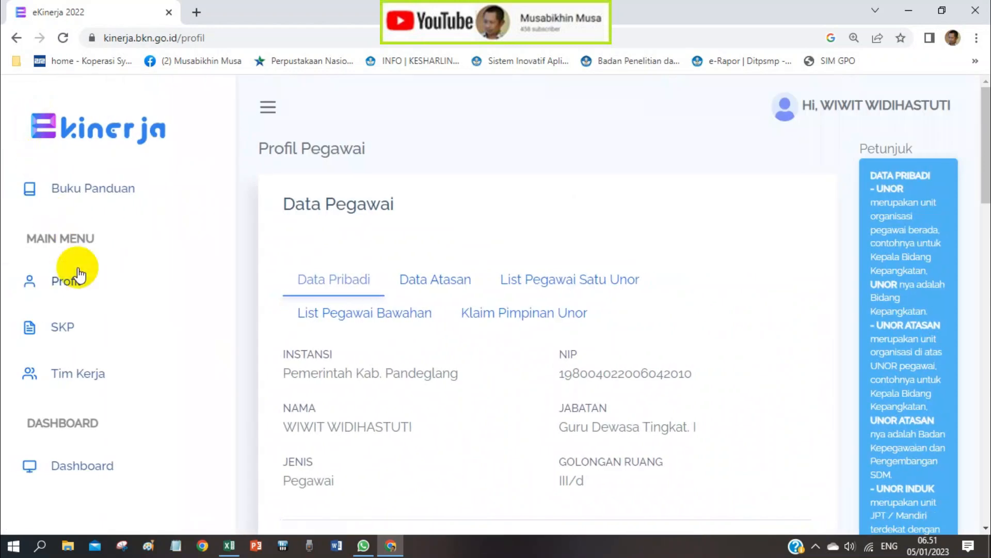
pyautogui.click(56, 333)
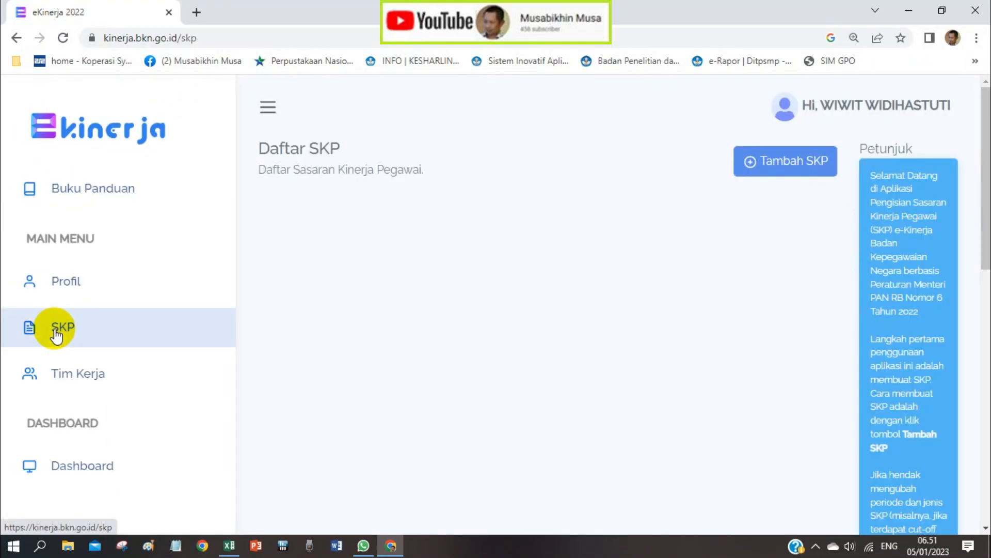
# Collapse the side menu, then open the Tambah SKP form and check its unit, supervisor and period fields
pyautogui.click(274, 110)
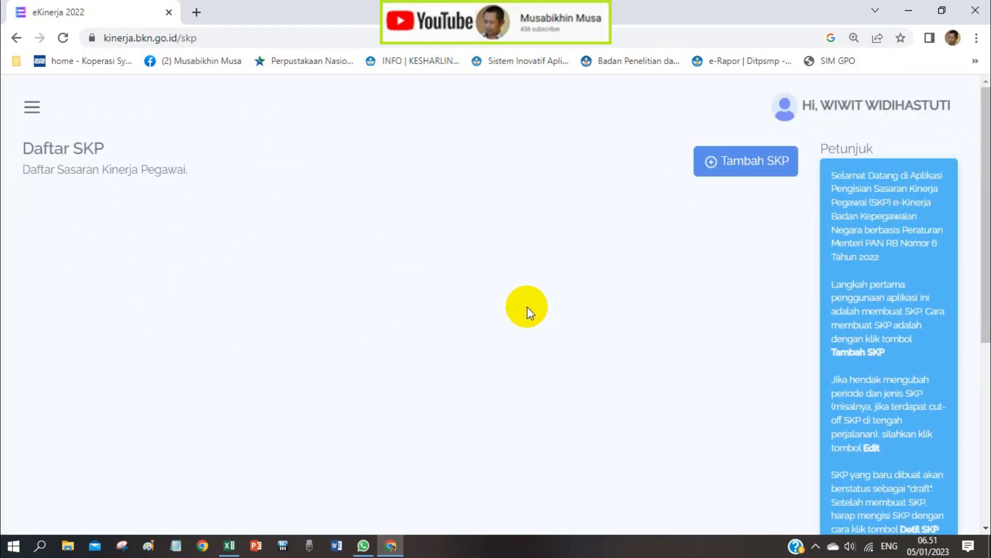
pyautogui.click(730, 165)
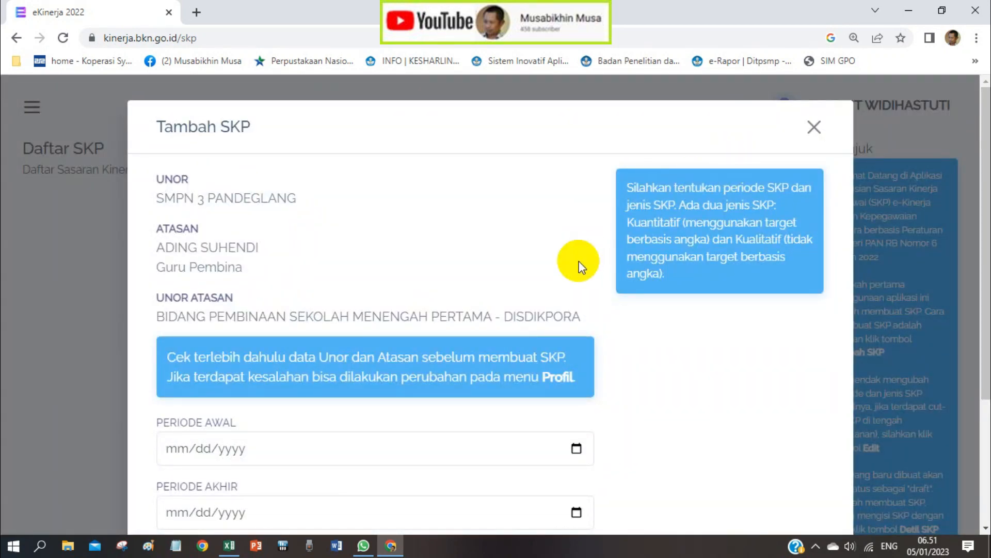
pyautogui.scroll(-4, 581, 266)
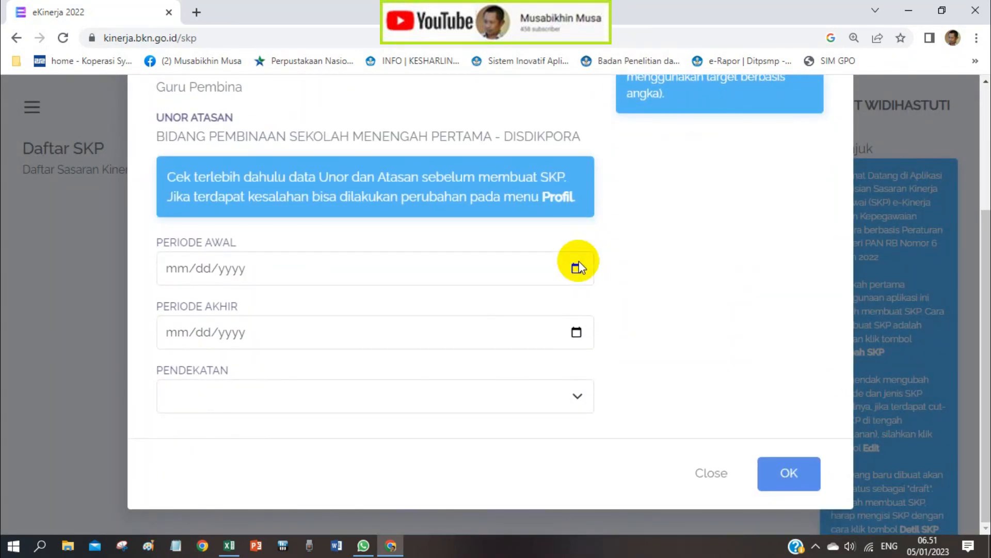
pyautogui.scroll(4, 578, 267)
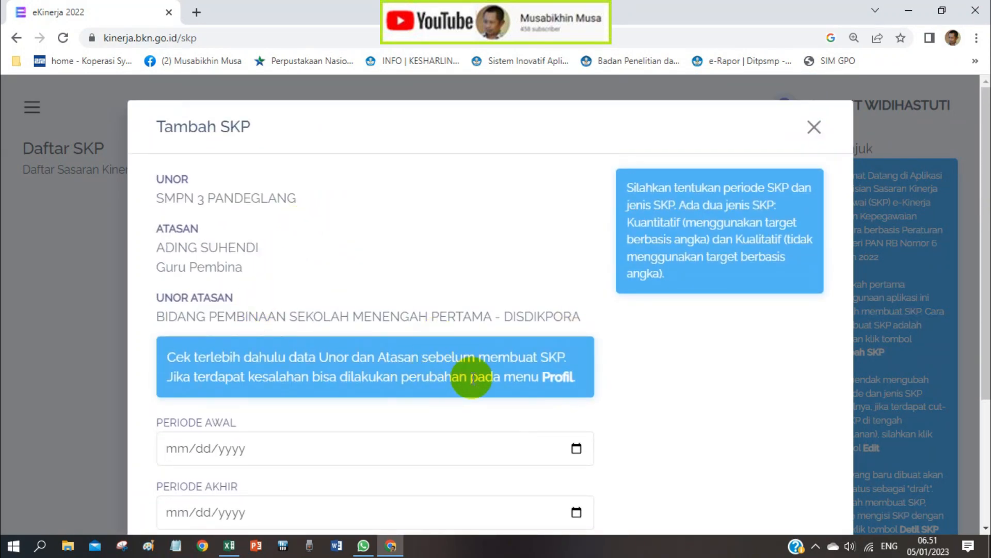
# Set the Periode Awal of the new SKP to 01/03/2022
pyautogui.scroll(-3, 472, 378)
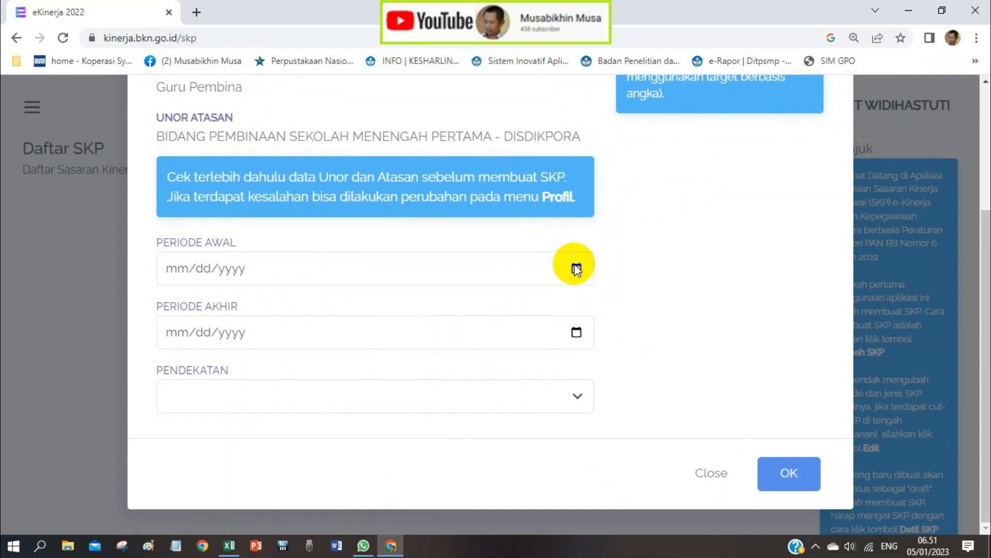
pyautogui.click(576, 270)
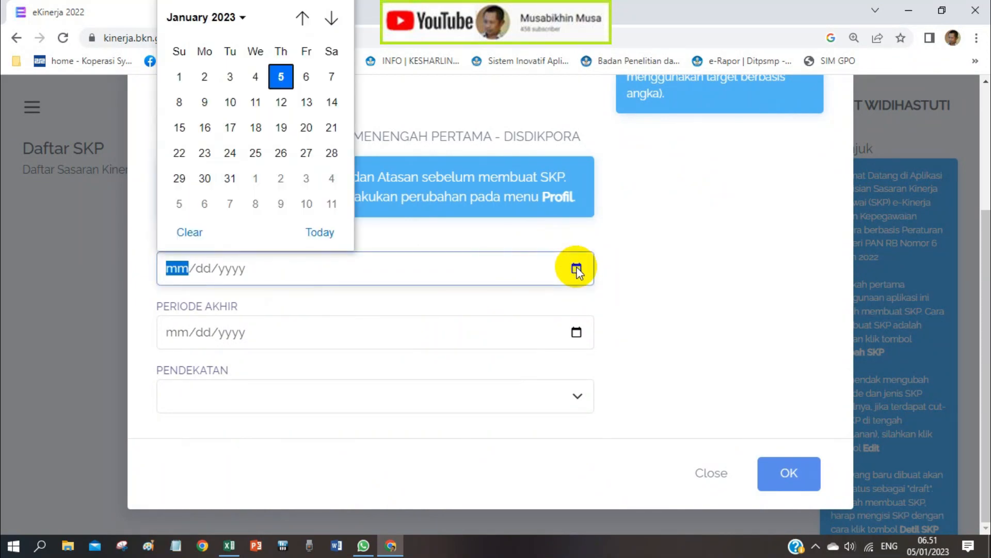
pyautogui.click(302, 18)
pyautogui.click(303, 18)
pyautogui.click(302, 18)
pyautogui.click(303, 18)
pyautogui.click(303, 18)
pyautogui.click(303, 18)
pyautogui.click(303, 19)
pyautogui.click(303, 18)
pyautogui.click(302, 18)
pyautogui.click(302, 18)
pyautogui.click(303, 18)
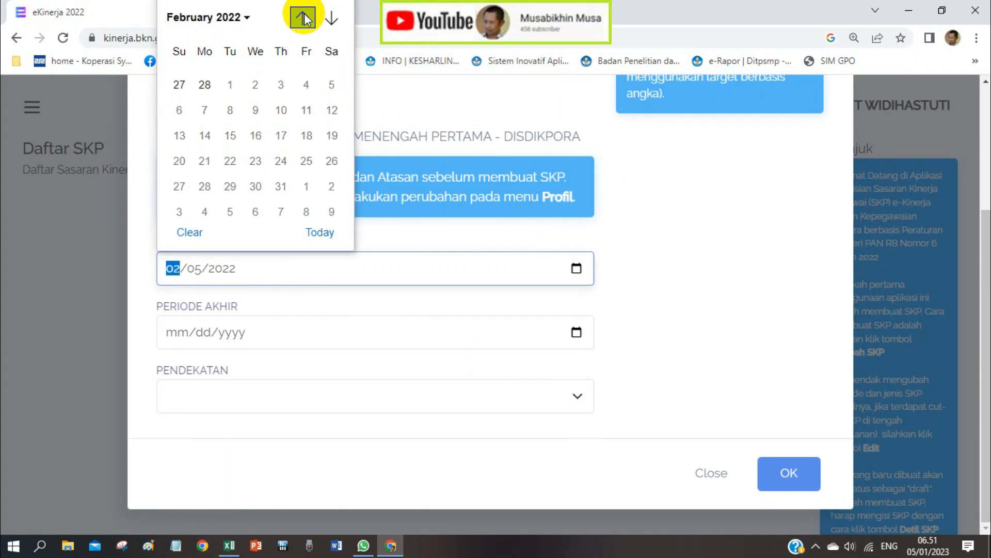
pyautogui.click(303, 18)
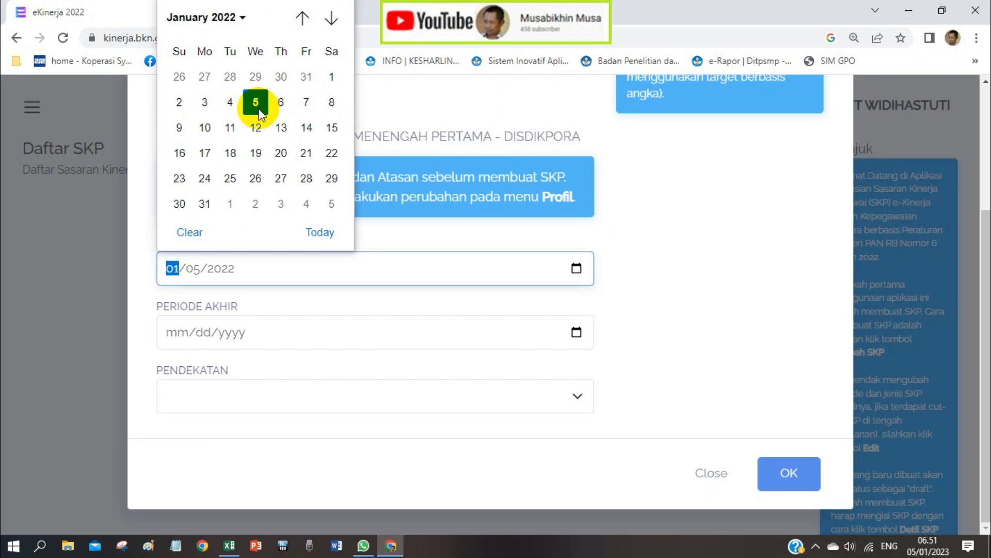
pyautogui.click(205, 103)
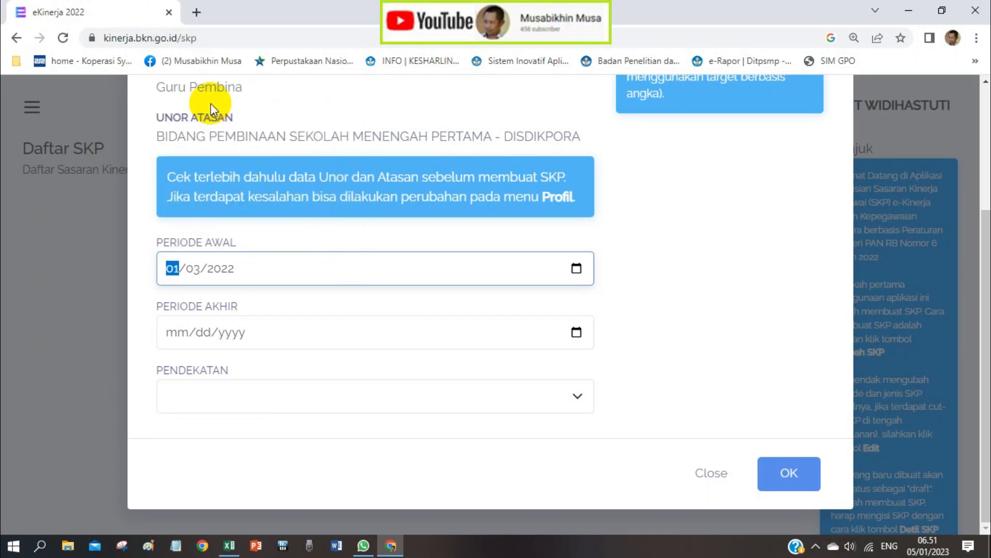
# Set the Periode Akhir of the new SKP to 12/31/2022
pyautogui.click(576, 332)
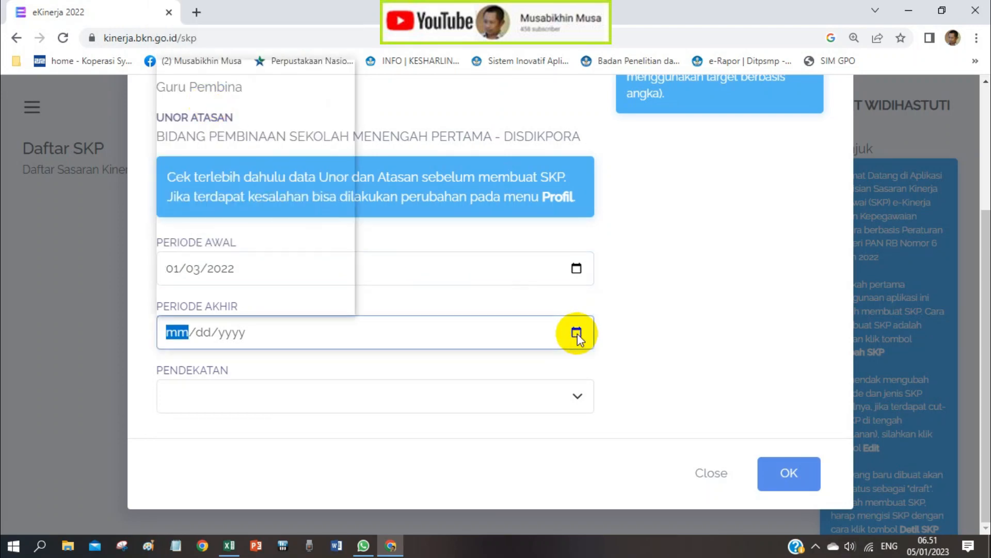
pyautogui.click(302, 85)
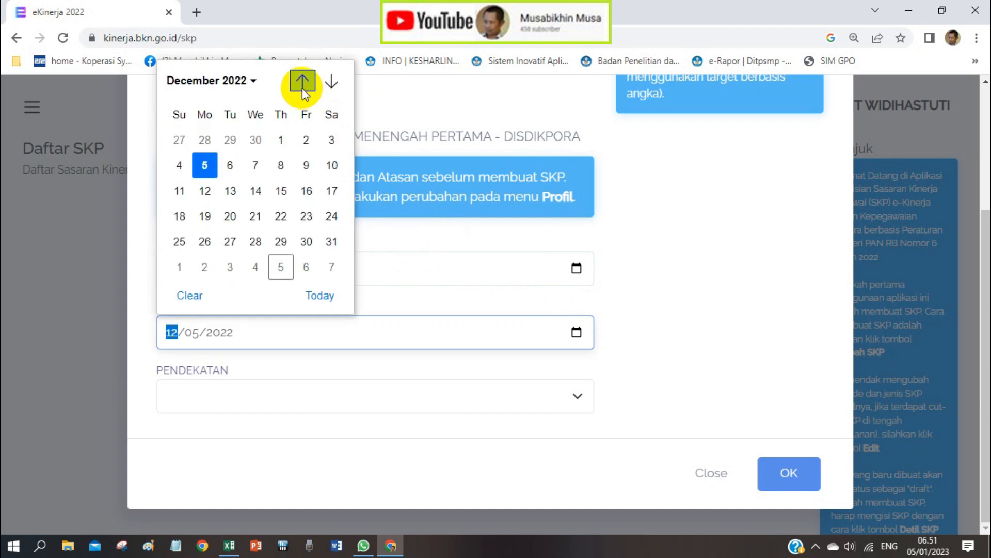
pyautogui.click(333, 243)
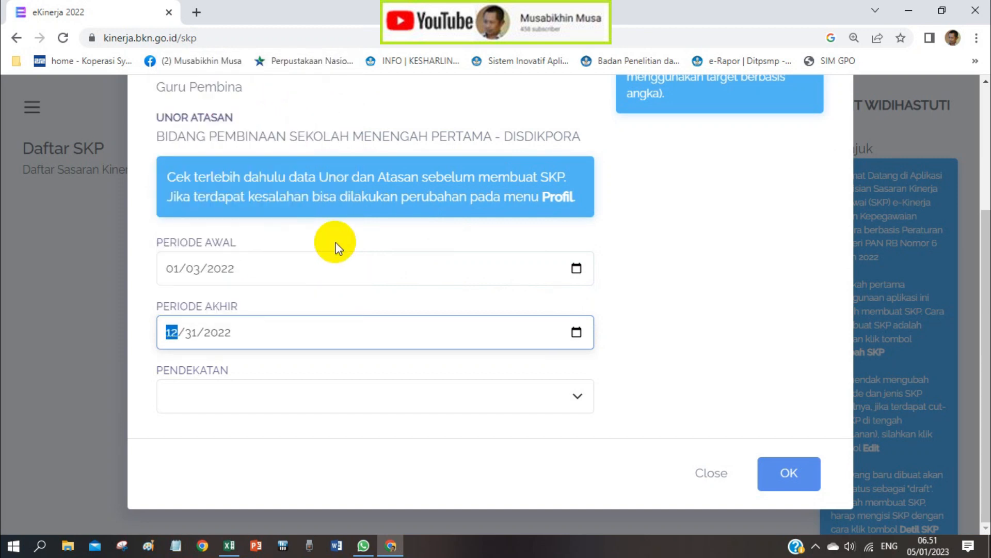
# Choose Kuantitatif as the Pendekatan and submit the new SKP
pyautogui.click(270, 394)
pyautogui.click(250, 417)
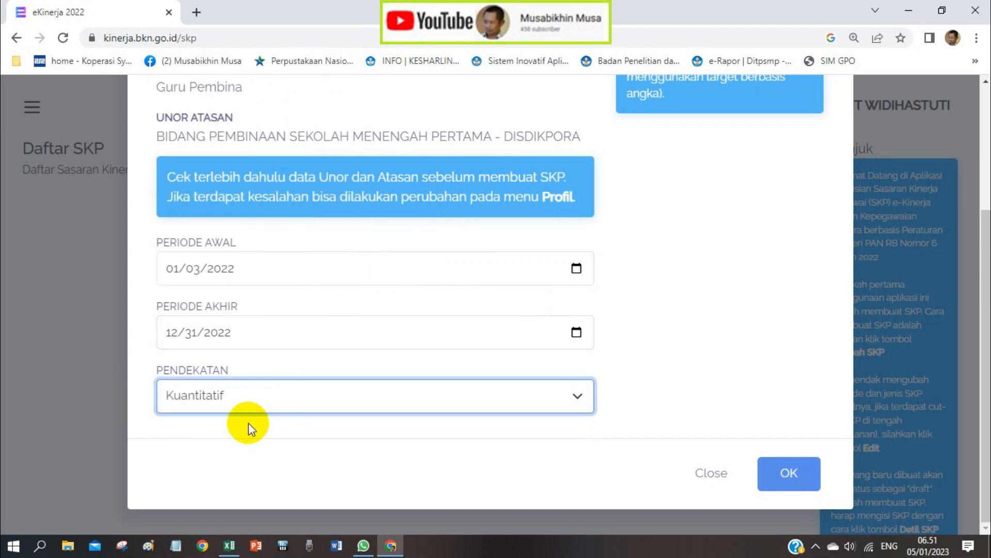
pyautogui.scroll(1, 395, 436)
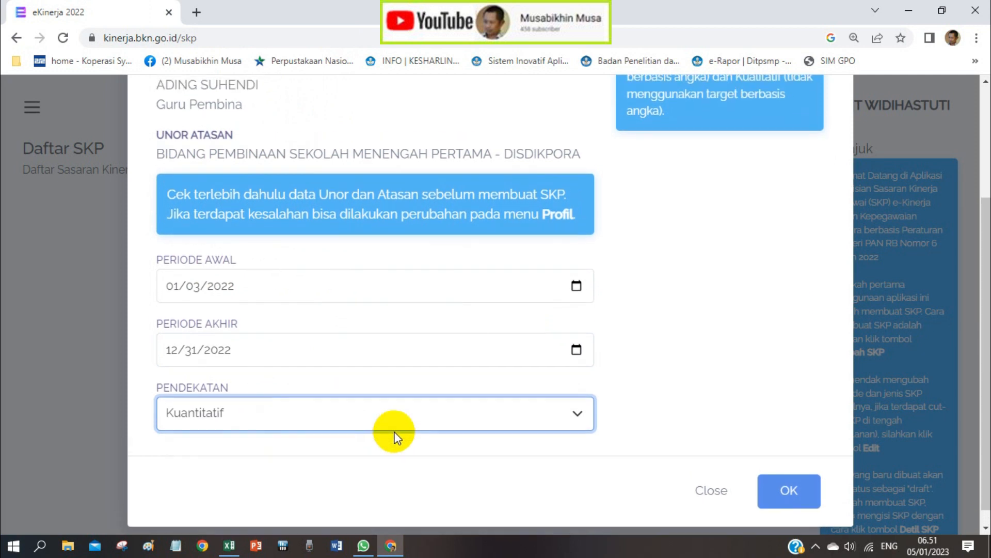
pyautogui.click(780, 495)
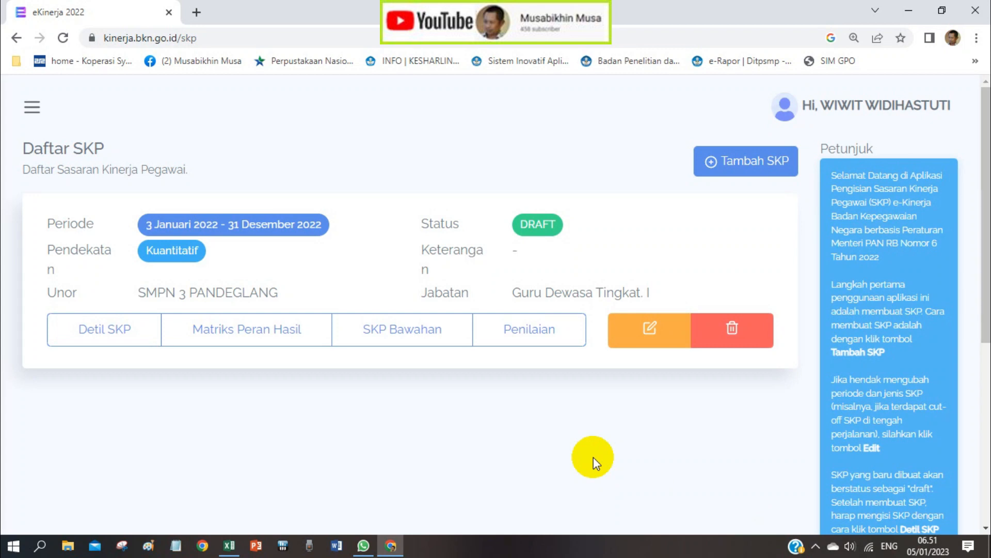
# Open the Detil SKP page of the draft SKP and review its employee data, Hasil Kerja and Perilaku Kerja sections
pyautogui.scroll(-1, 593, 457)
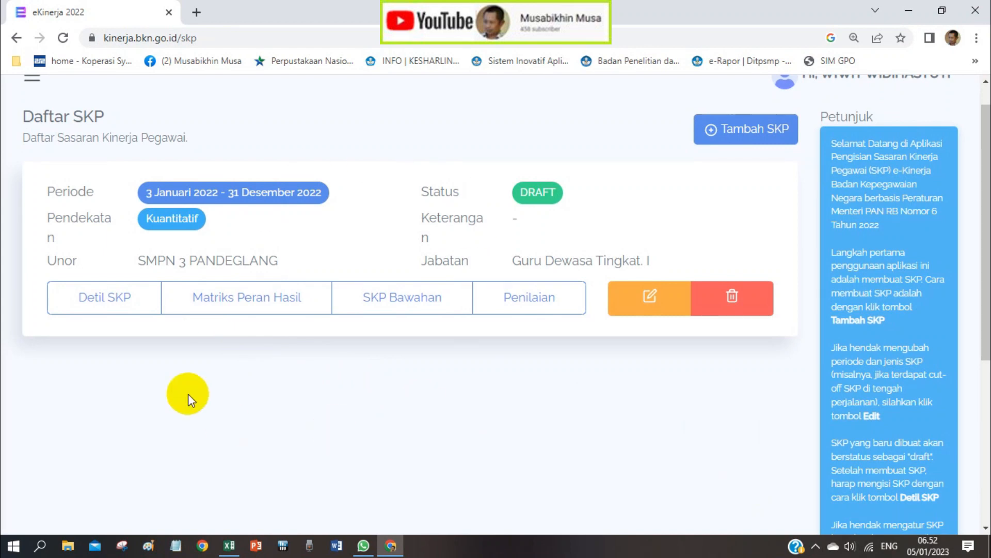
pyautogui.click(112, 298)
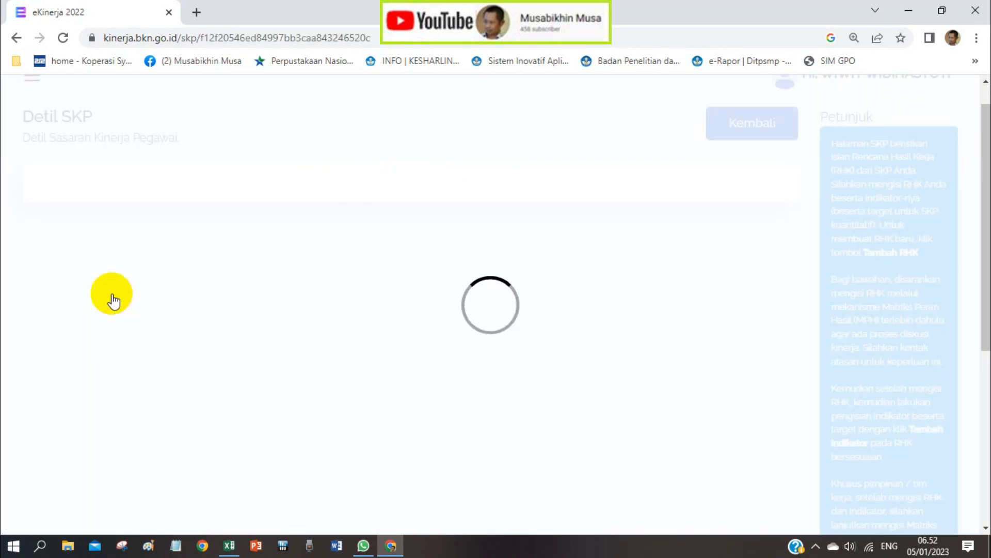
pyautogui.scroll(-3, 309, 397)
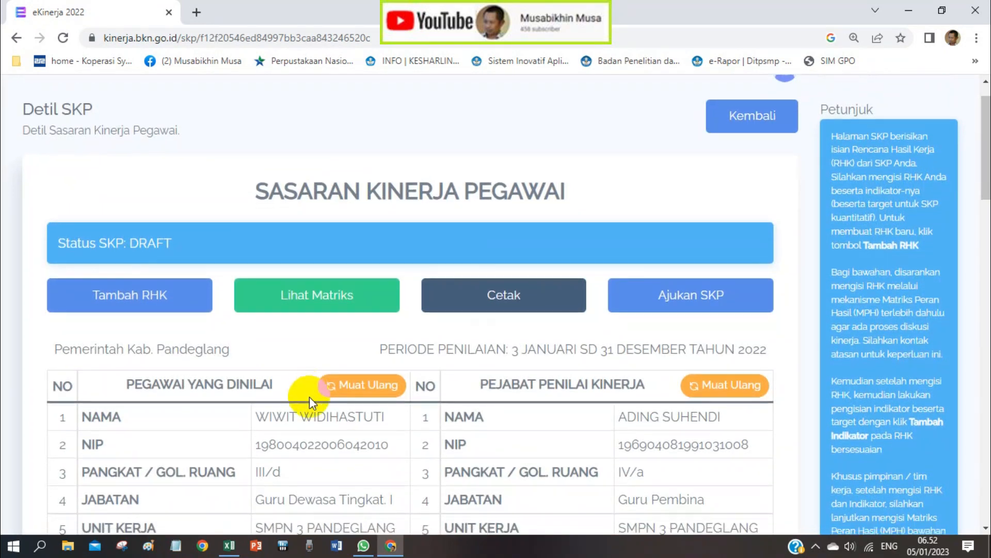
pyautogui.scroll(3, 309, 397)
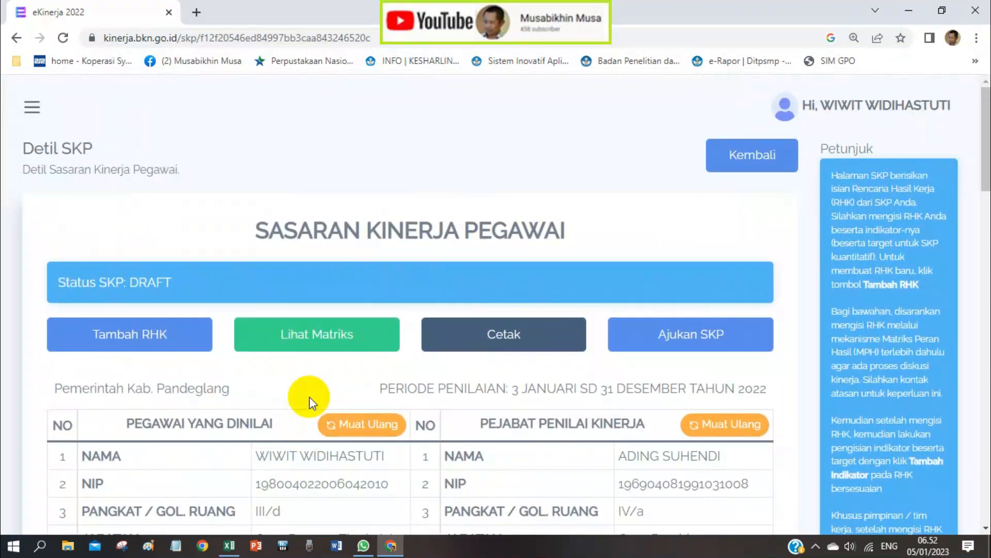
pyautogui.scroll(-4, 309, 396)
pyautogui.scroll(-3, 309, 397)
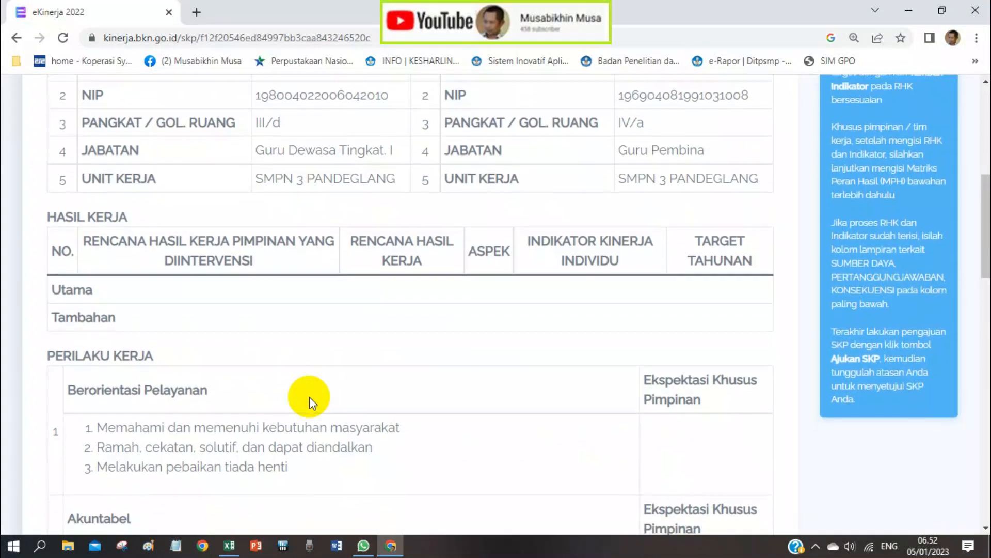
pyautogui.scroll(-3, 309, 396)
pyautogui.scroll(-5, 309, 396)
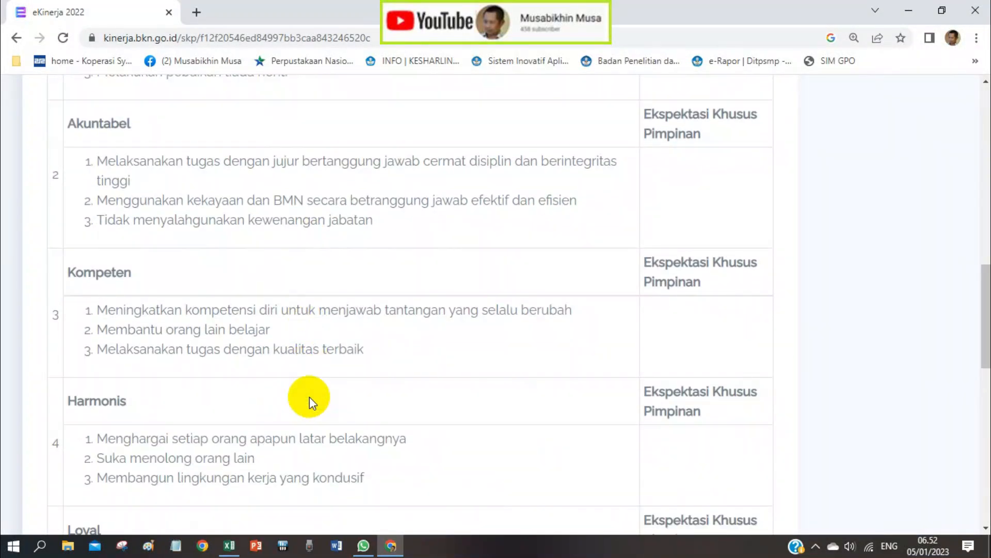
pyautogui.scroll(14, 309, 397)
pyautogui.scroll(2, 309, 396)
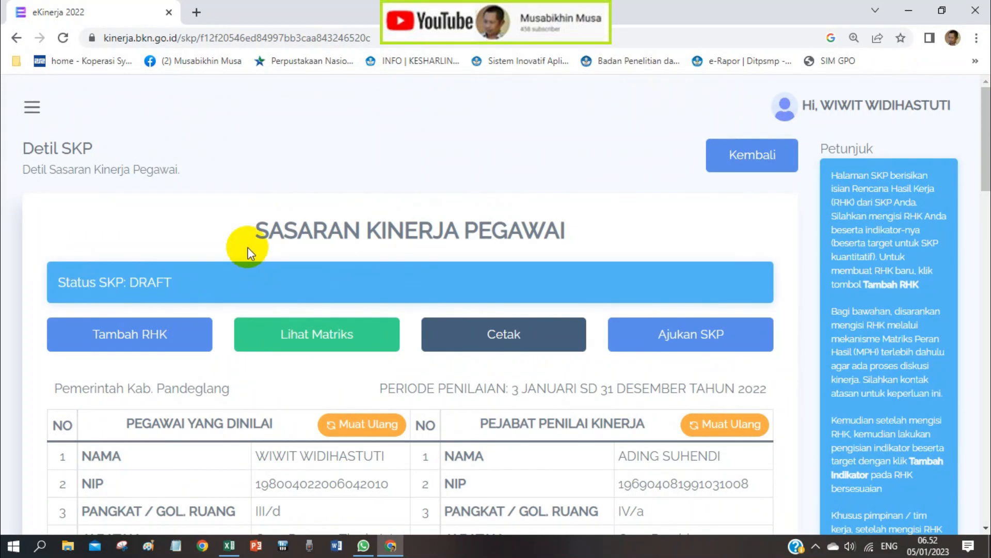
# Open the Tambah RHK form for the draft SKP
pyautogui.scroll(-2, 250, 253)
pyautogui.click(188, 253)
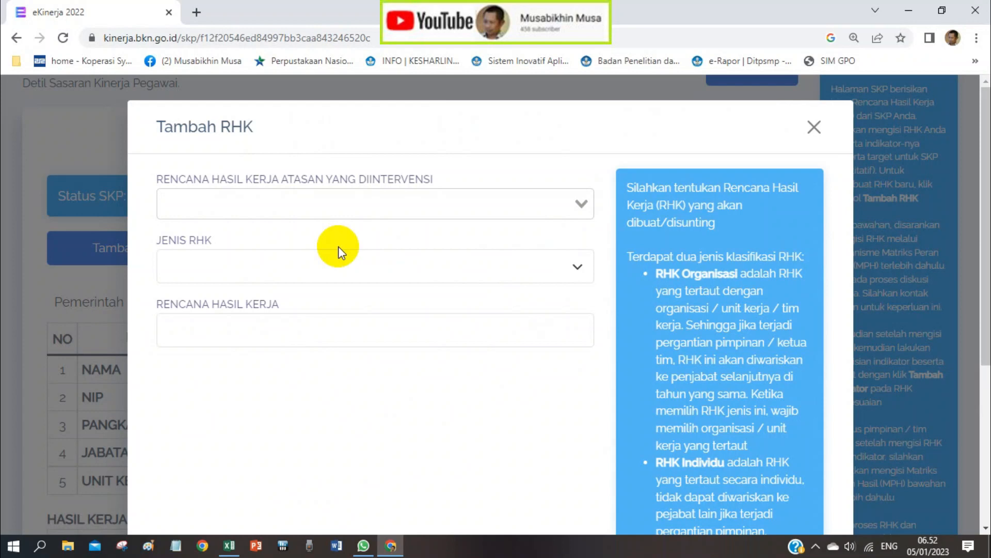
pyautogui.click(814, 127)
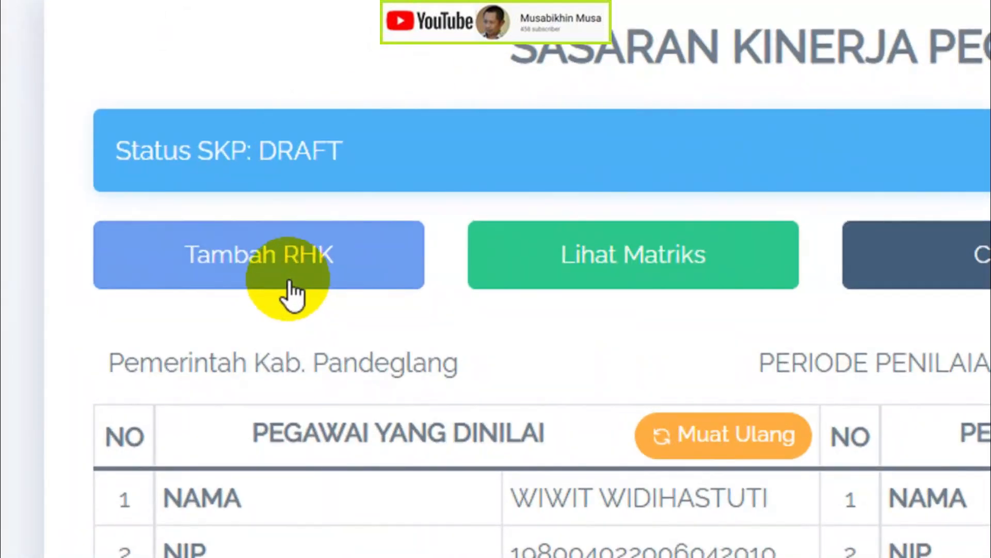
pyautogui.click(288, 260)
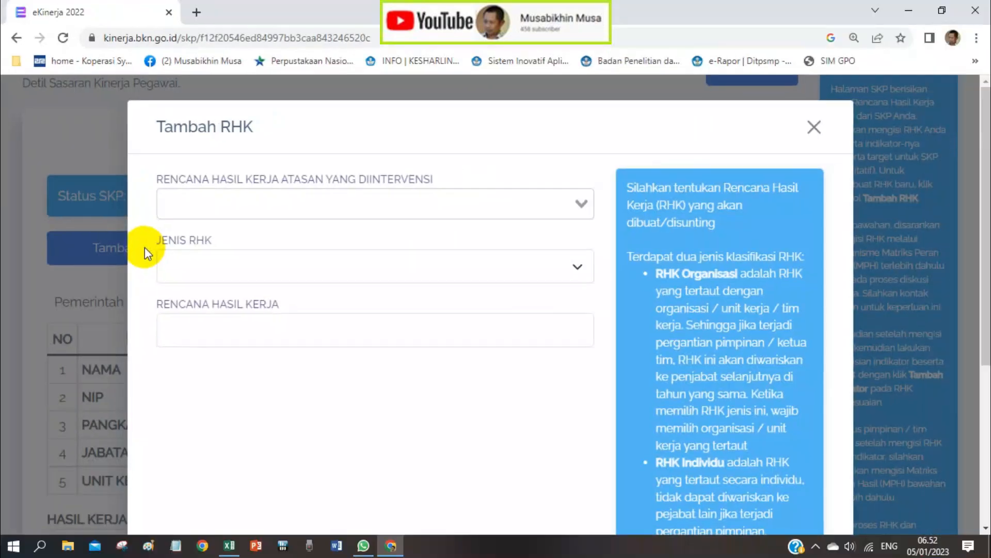
# Select the supervisor's RHK on penyusunan Program Kerja kepala Sekolah hasil Evaluasi Diri Sekolah and set Jenis RHK to Utama
pyautogui.click(587, 206)
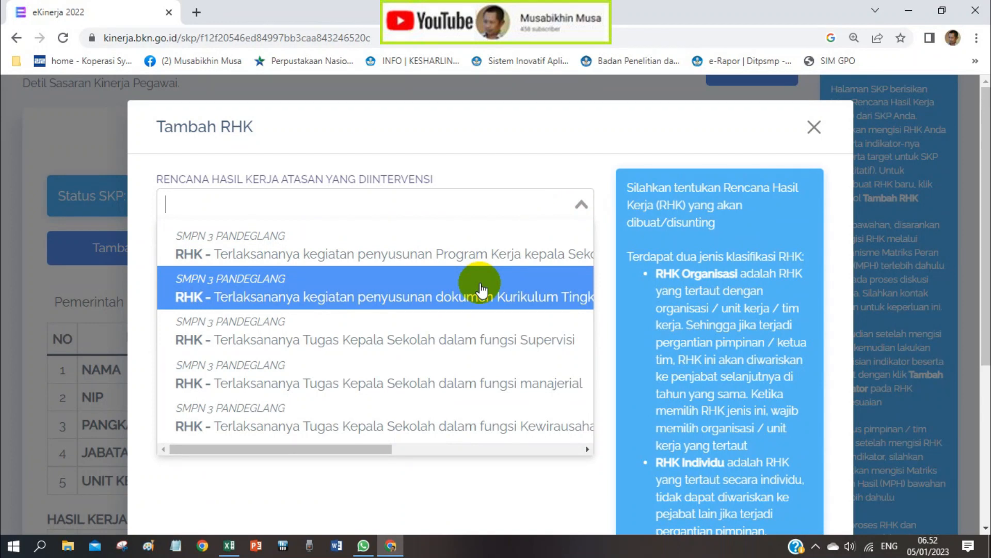
pyautogui.scroll(-2, 480, 289)
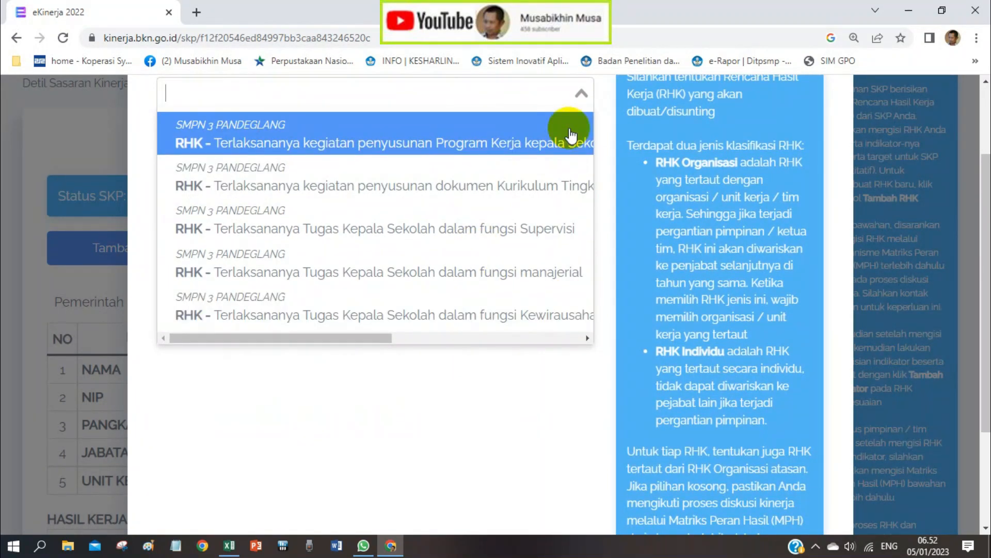
pyautogui.click(398, 153)
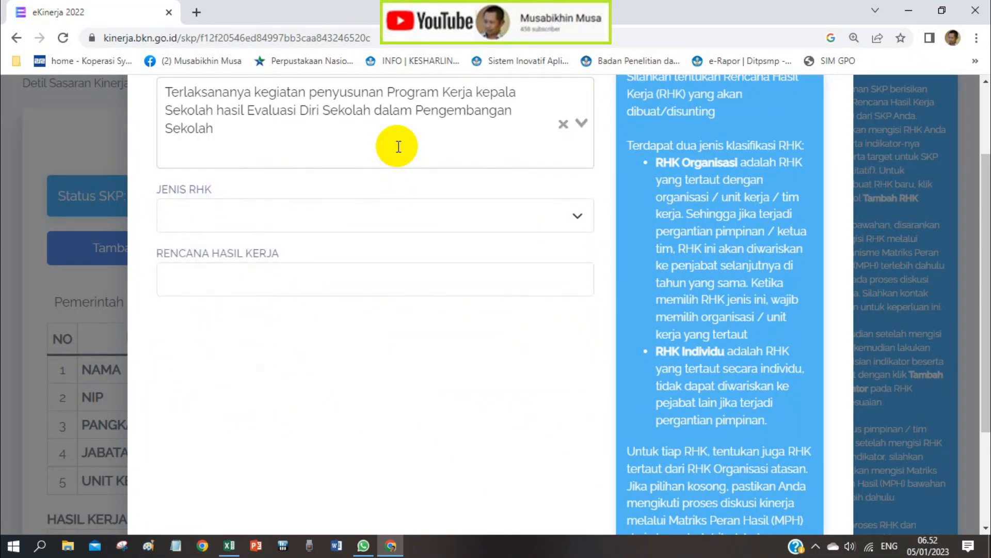
pyautogui.scroll(2, 454, 161)
pyautogui.click(578, 328)
pyautogui.click(450, 353)
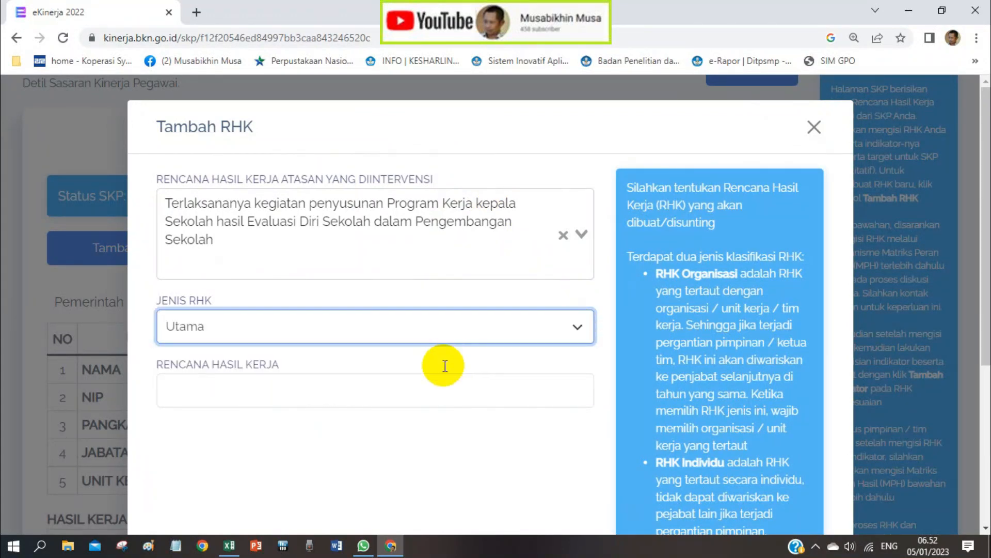
pyautogui.click(414, 392)
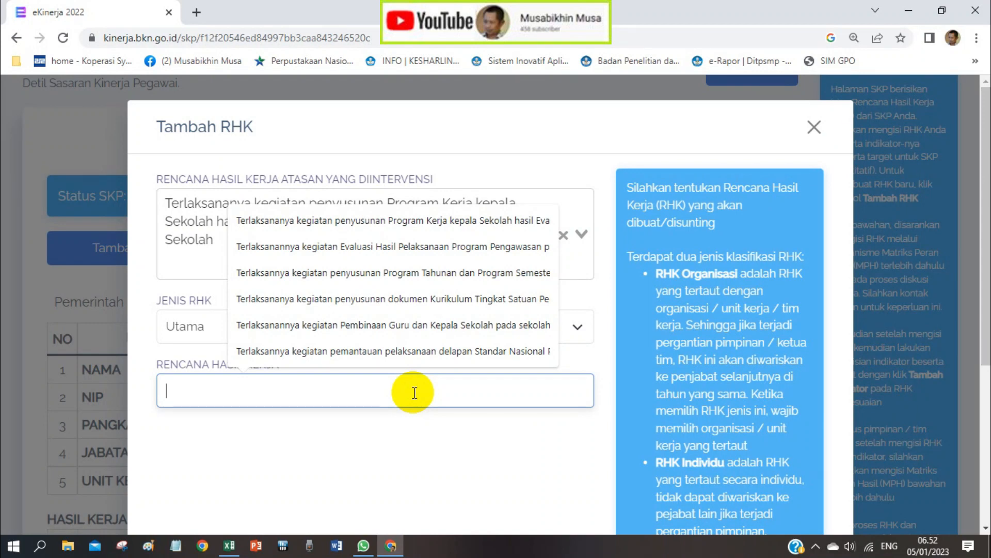
# Switch to the Excel cascading workbook and locate the Kinerja Kepala Sekolah entry on penyusunan Program Kerja kepala Sekolah in cell J5
pyautogui.click(231, 546)
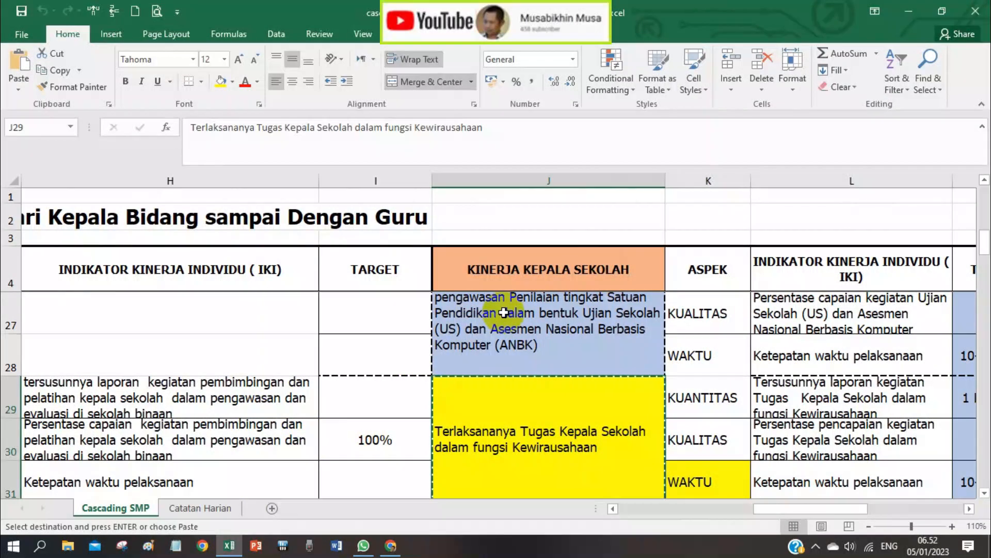
pyautogui.click(505, 312)
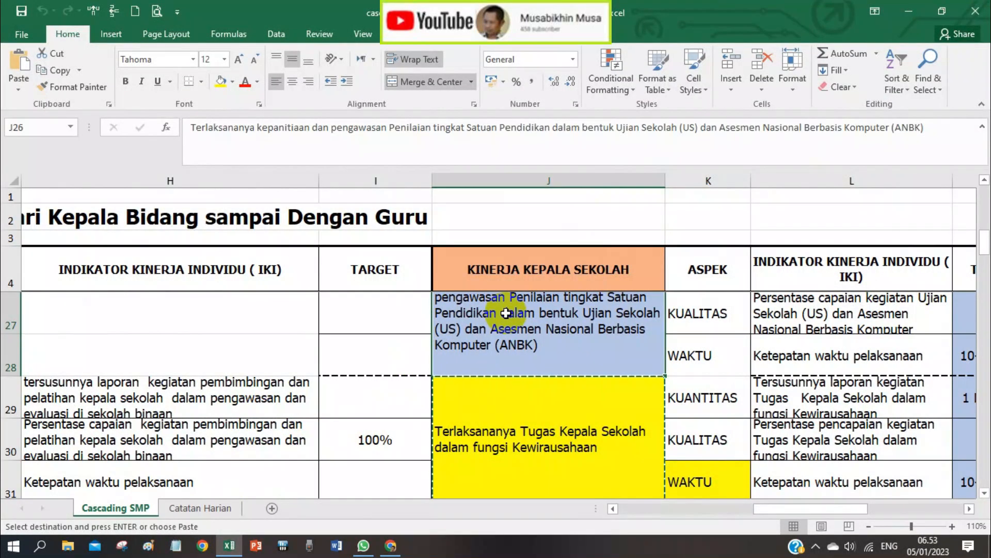
pyautogui.scroll(1, 506, 313)
pyautogui.click(505, 312)
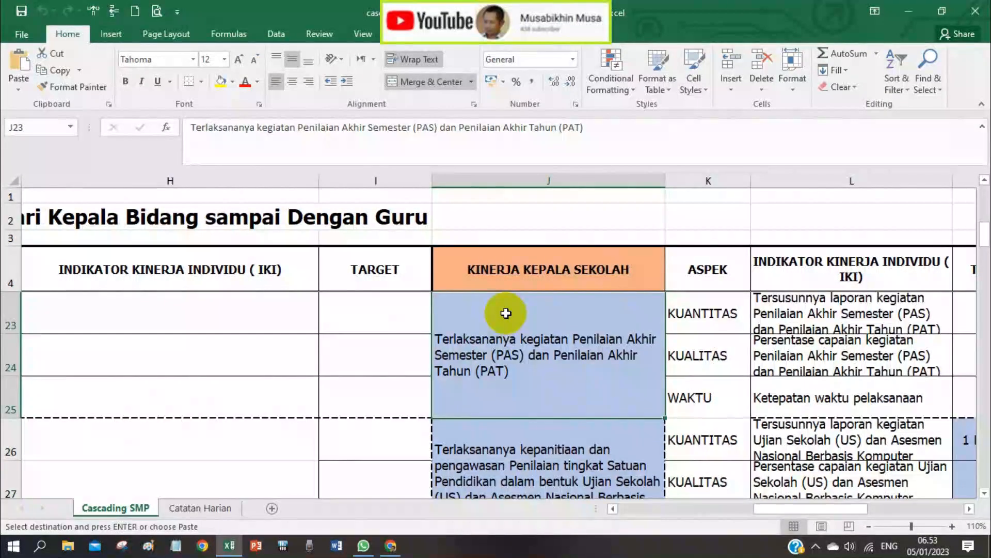
pyautogui.scroll(6, 505, 312)
pyautogui.click(506, 313)
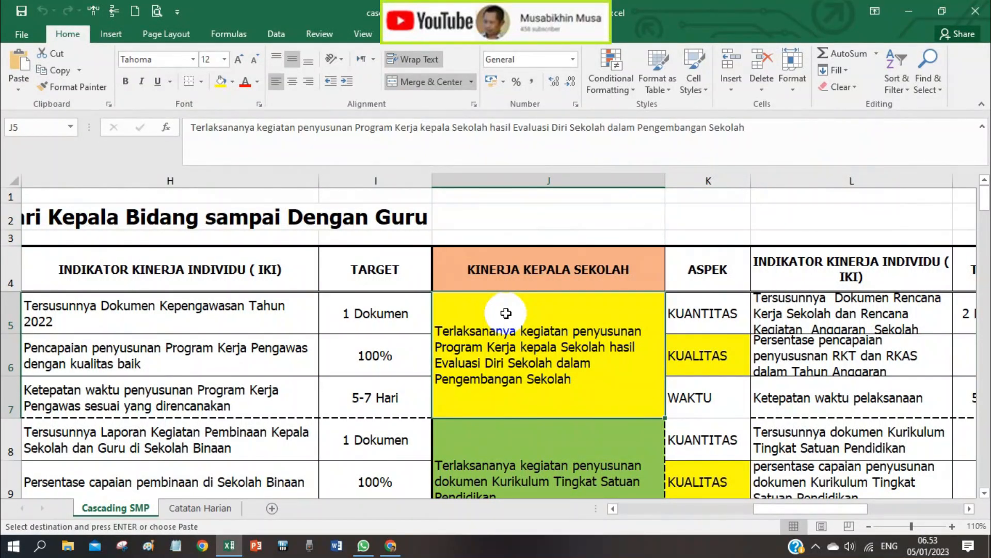
# Copy the matching Kinerja Guru entry on penyusunan Program Tahunan dan Program Semester from cell N5
pyautogui.press('Right')
pyautogui.press('Right')
pyautogui.press('Right')
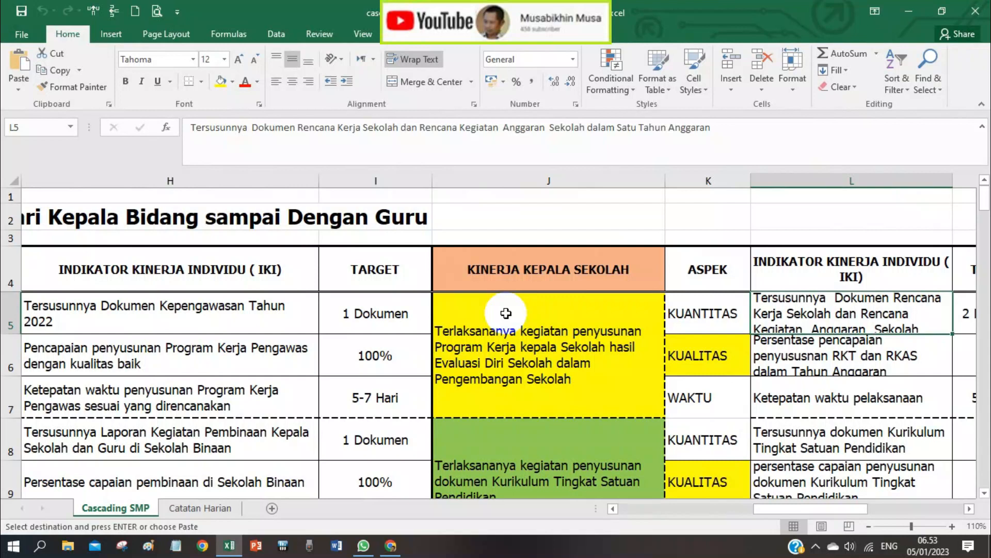
pyautogui.press('Right')
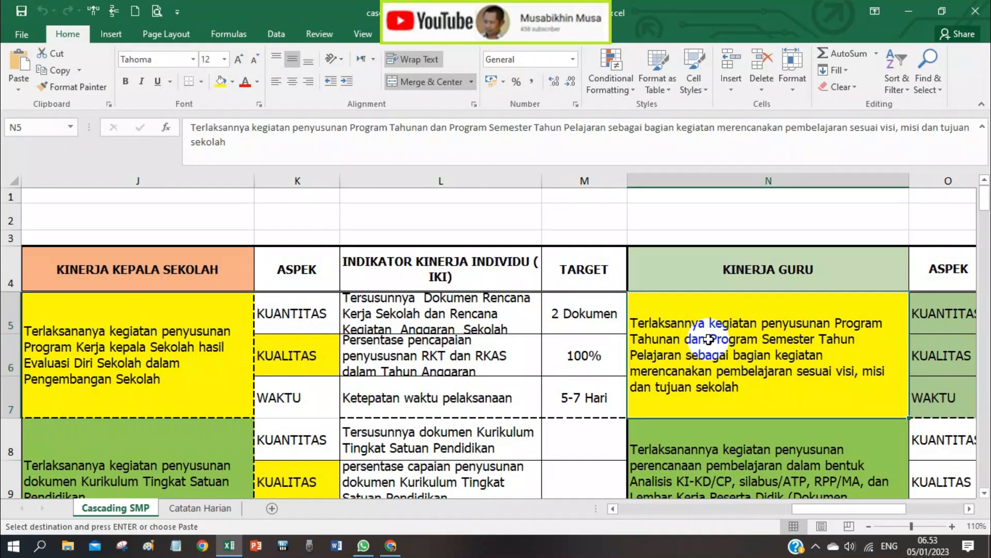
pyautogui.click(726, 178)
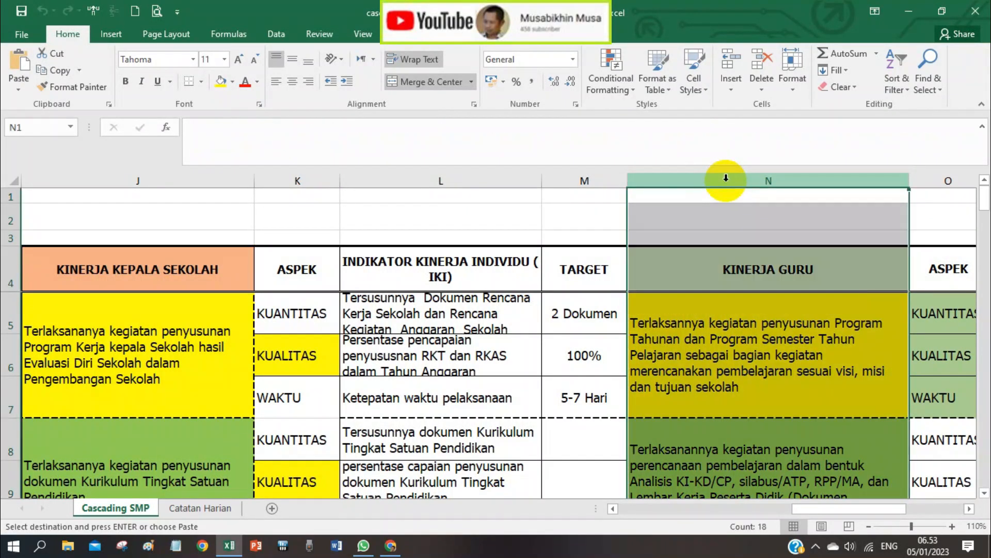
pyautogui.click(181, 179)
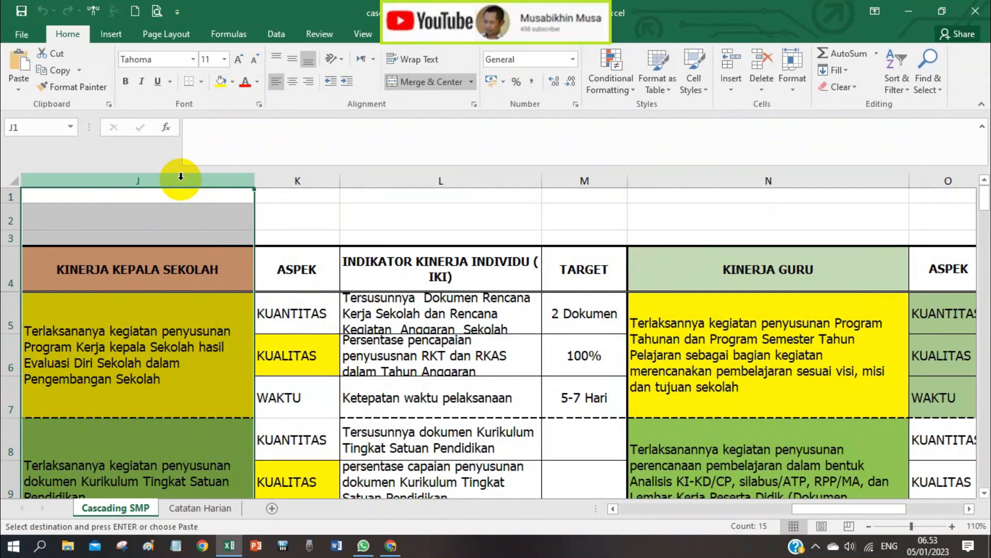
pyautogui.click(781, 340)
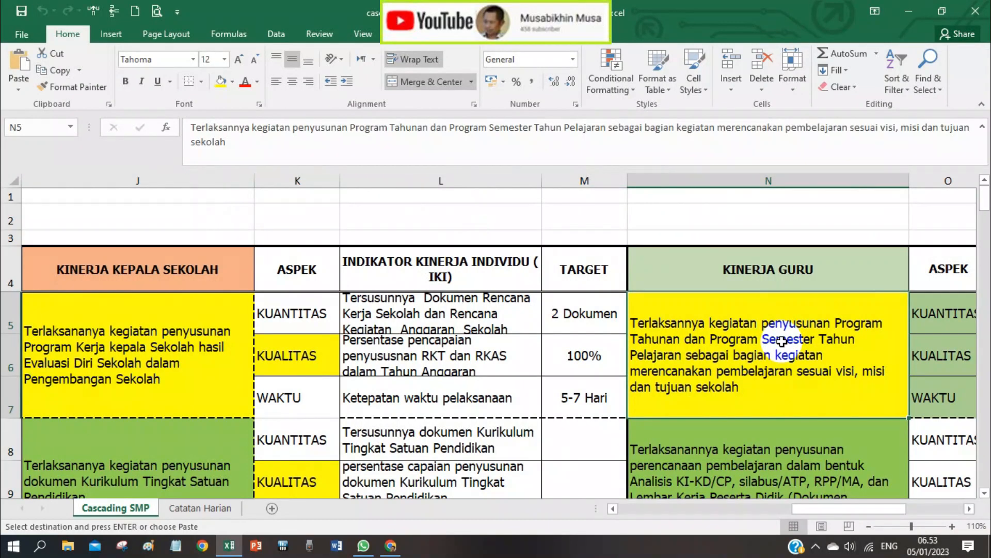
pyautogui.hotkey('ctrl', 'c')
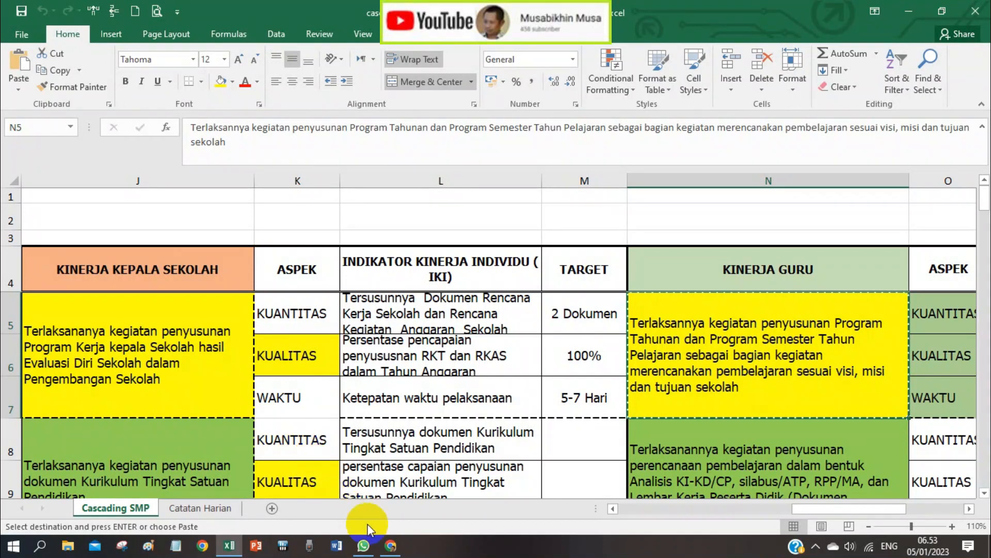
# Switch to eKinerja, paste the copied text as the Rencana Hasil Kerja and reselect the supervisor's RHK on penyusunan Program Kerja kepala Sekolah
pyautogui.click(387, 542)
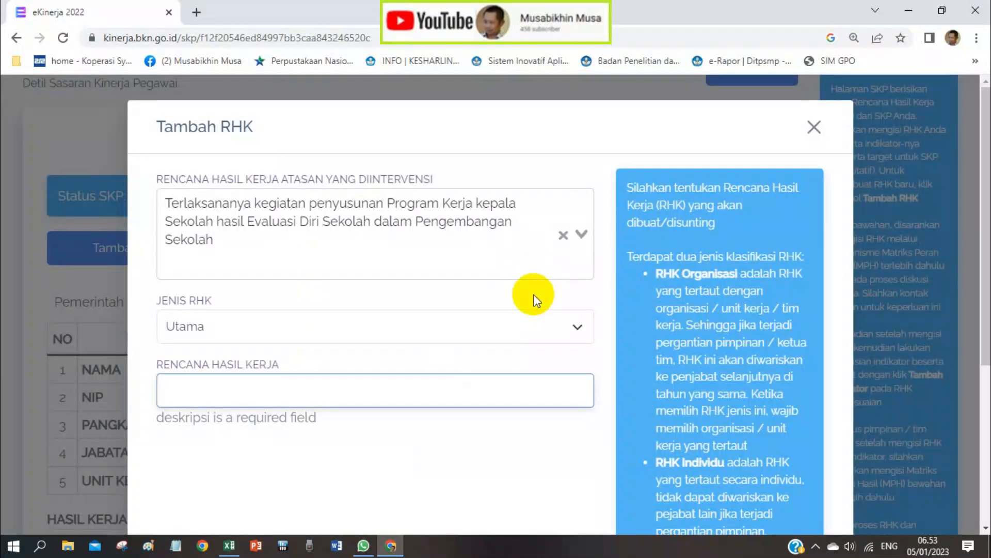
pyautogui.hotkey('ctrl', 'v')
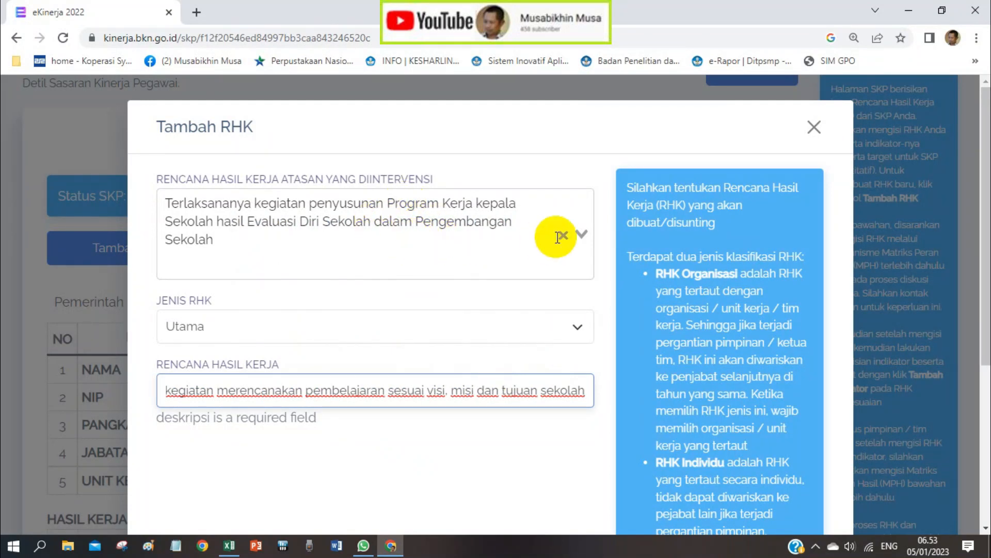
pyautogui.click(582, 236)
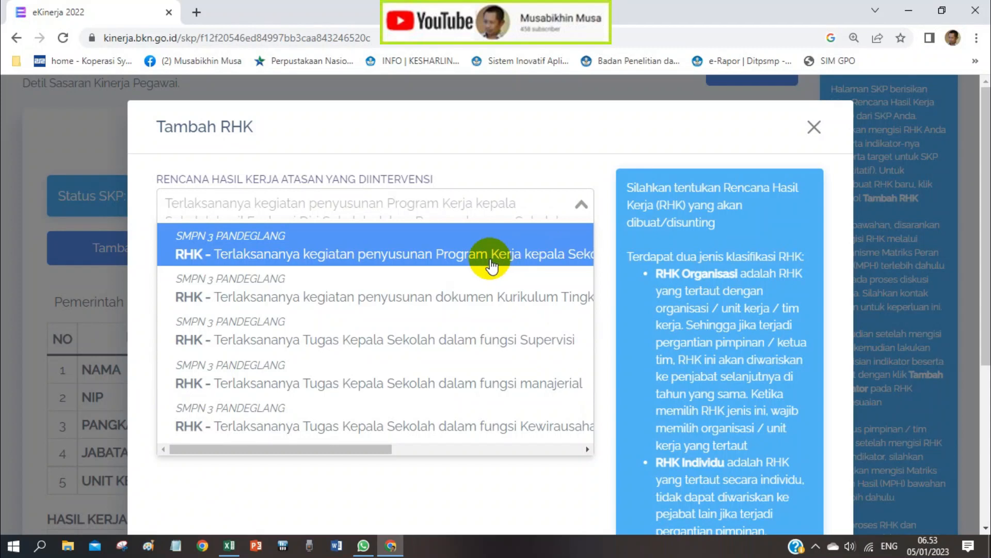
pyautogui.click(433, 261)
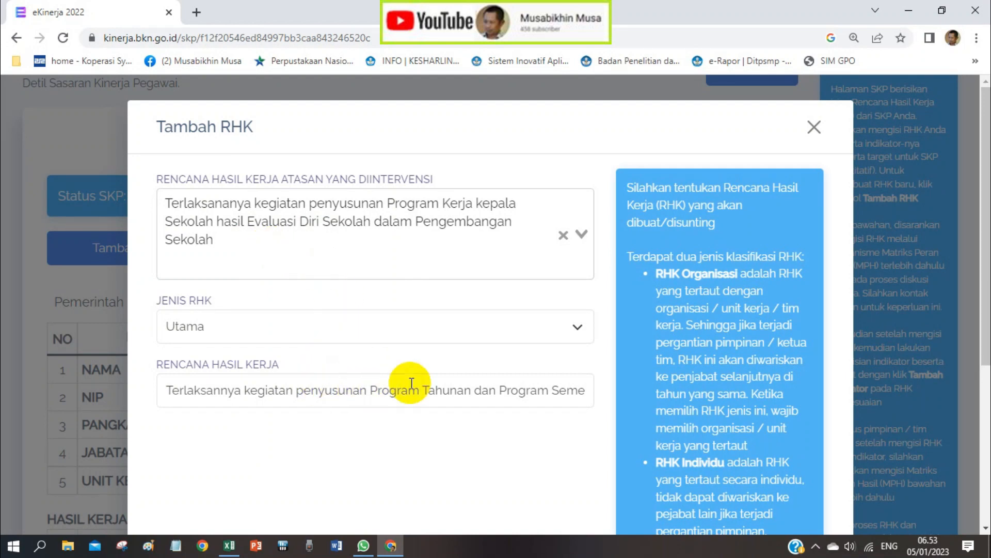
# Submit the RHK on Program Tahunan dan Program Semester and check its row under Utama in the Hasil Kerja table
pyautogui.scroll(-5, 499, 419)
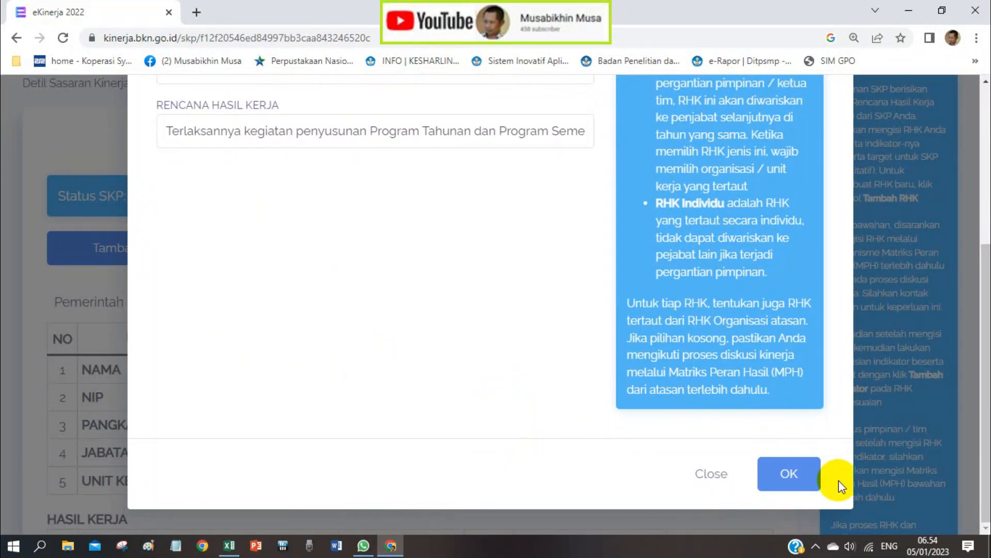
pyautogui.click(790, 471)
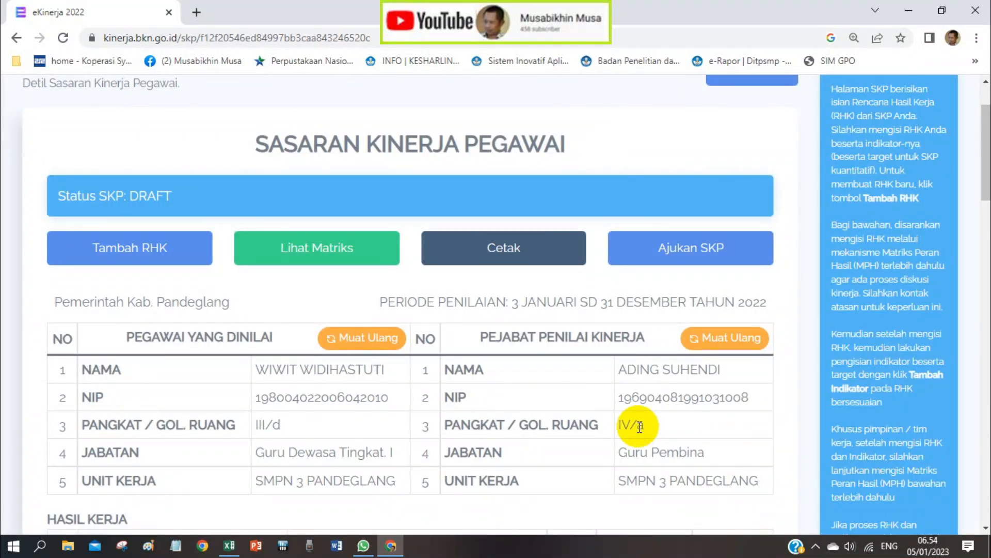
pyautogui.scroll(-6, 529, 408)
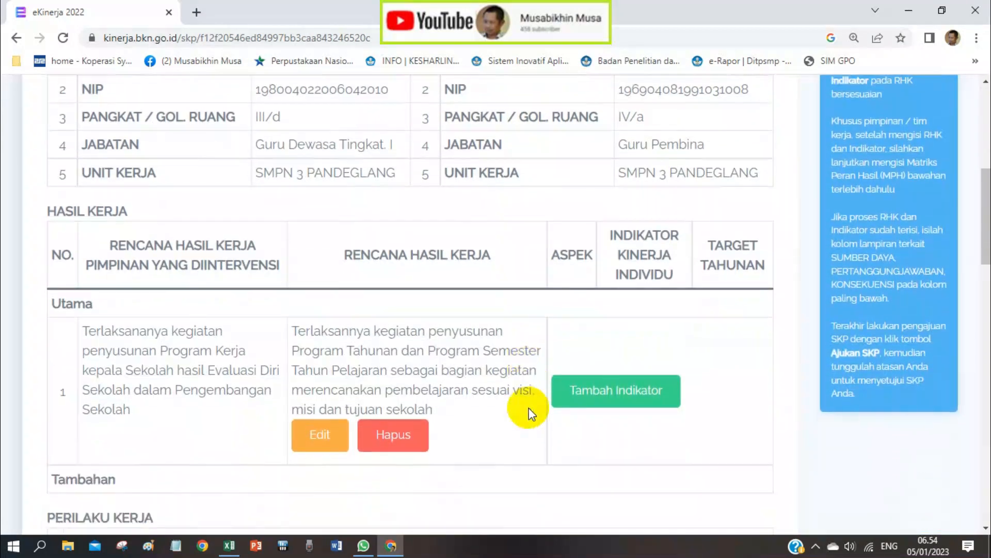
pyautogui.scroll(-1, 529, 408)
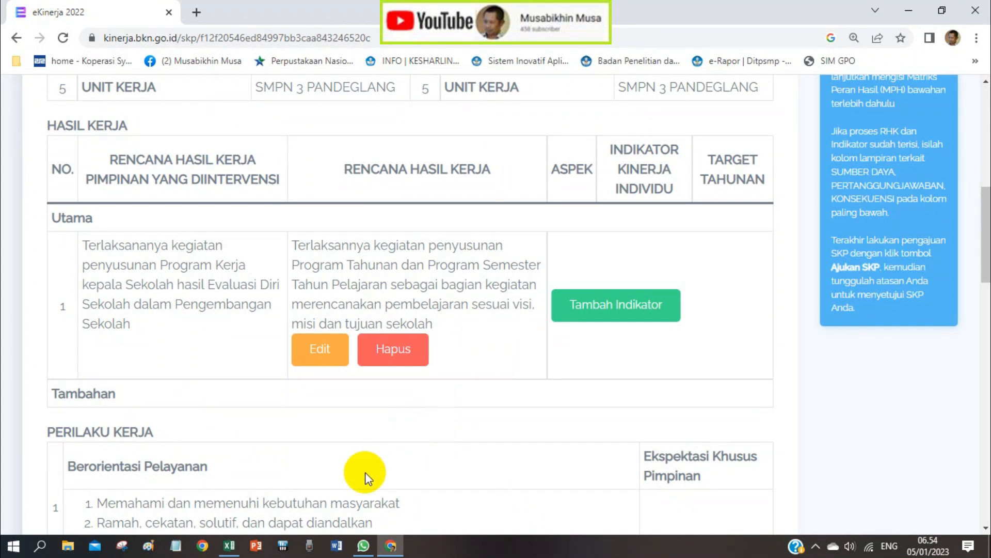
# Switch to Excel and compare the Kinerja Guru entry on perencanaan pembelajaran in N8 with the Kinerja Kepala Sekolah entry in its row
pyautogui.click(230, 545)
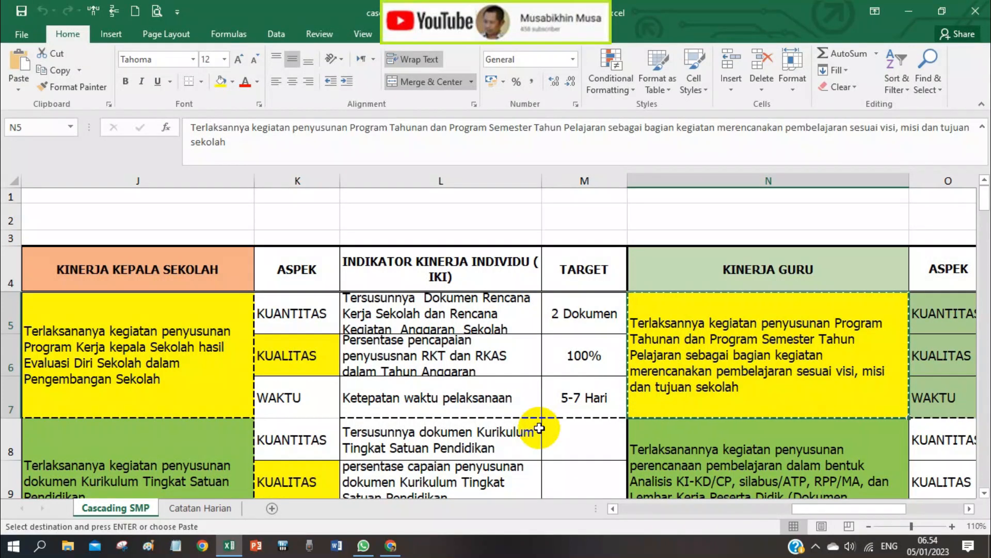
pyautogui.scroll(-2, 539, 428)
pyautogui.scroll(1, 539, 427)
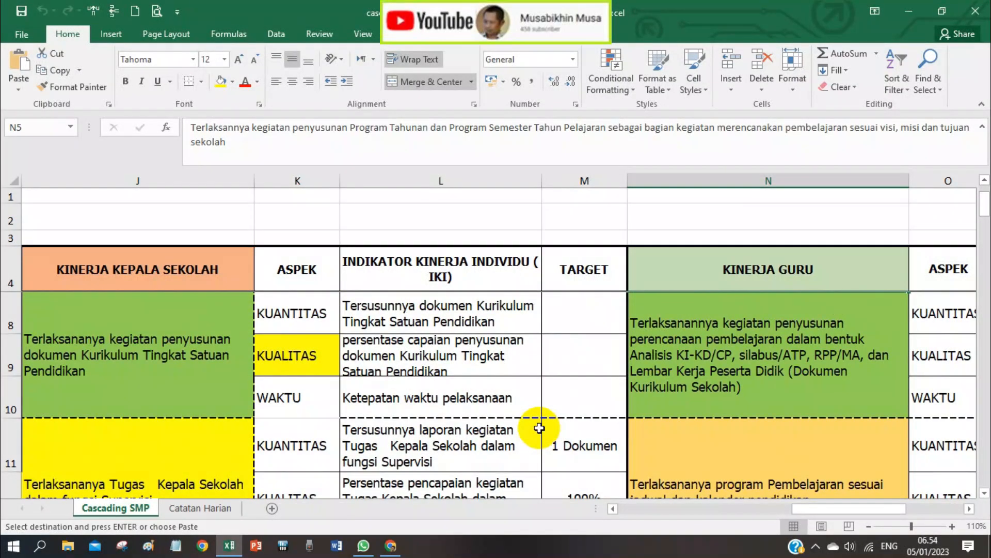
pyautogui.click(759, 368)
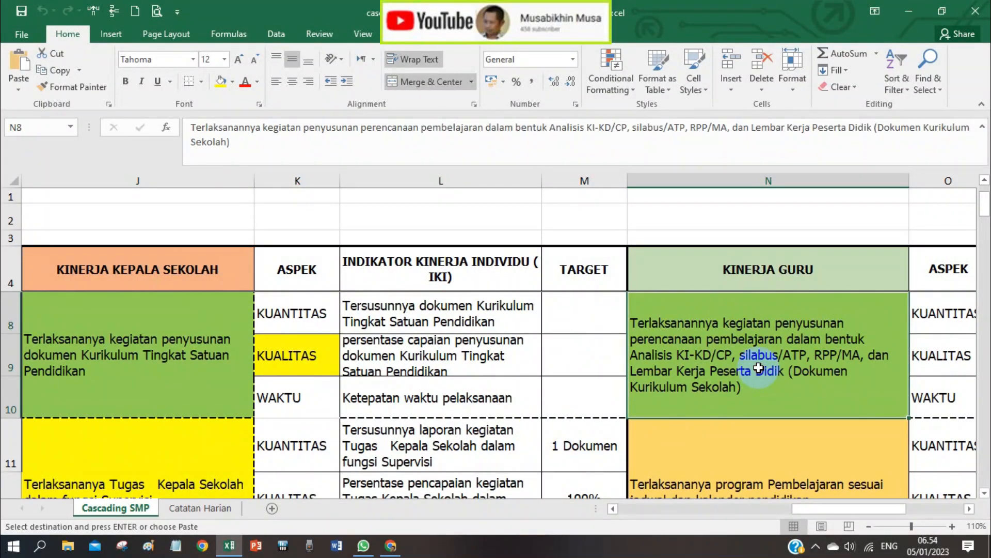
pyautogui.press('Left')
pyautogui.press('Left')
pyautogui.press('Left')
pyautogui.press('Left')
pyautogui.press('Left')
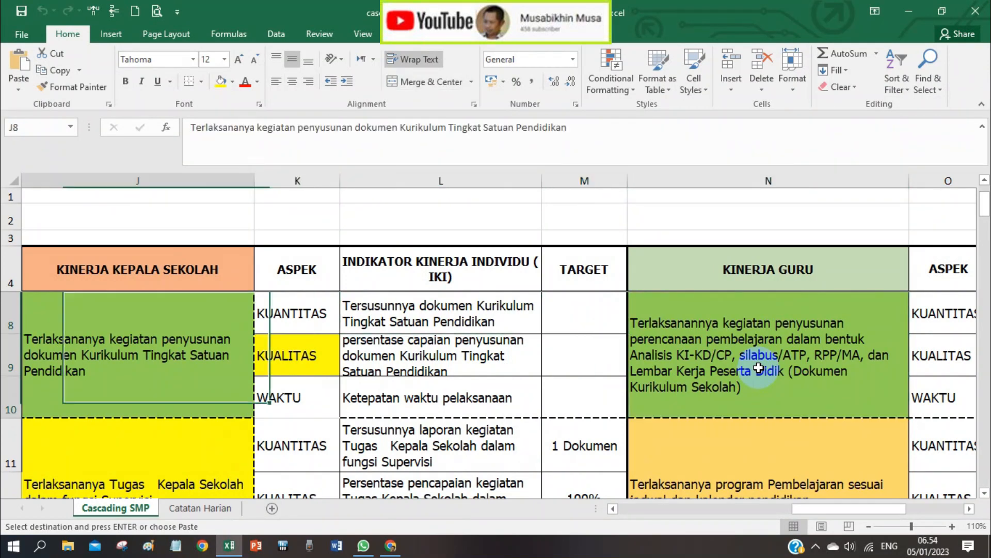
# Copy the Kinerja Guru entry on penyusunan perencanaan pembelajaran dalam bentuk Analisis KI-KD/CP from cell N8
pyautogui.press('Right')
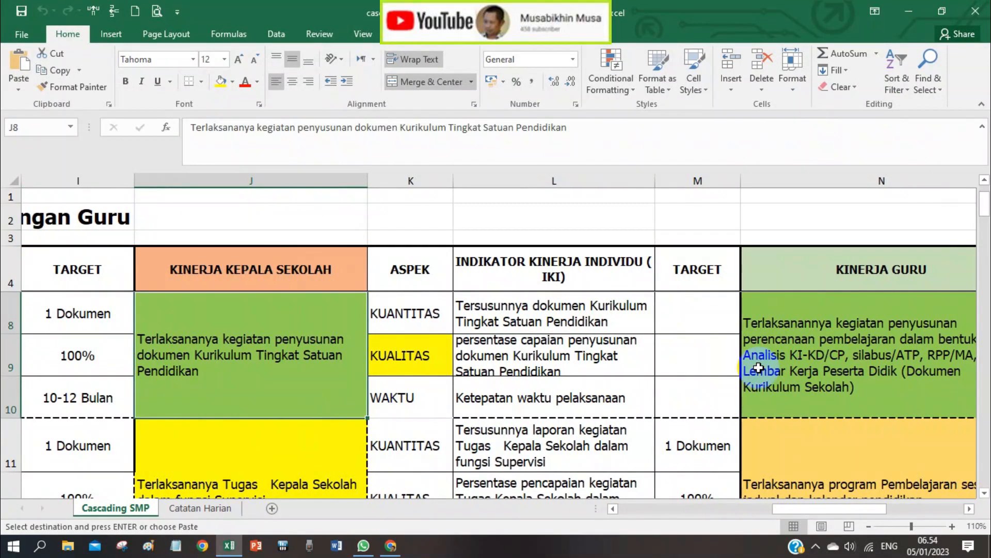
pyautogui.press('Right')
pyautogui.press('Right')
pyautogui.press('Right')
pyautogui.press('Right')
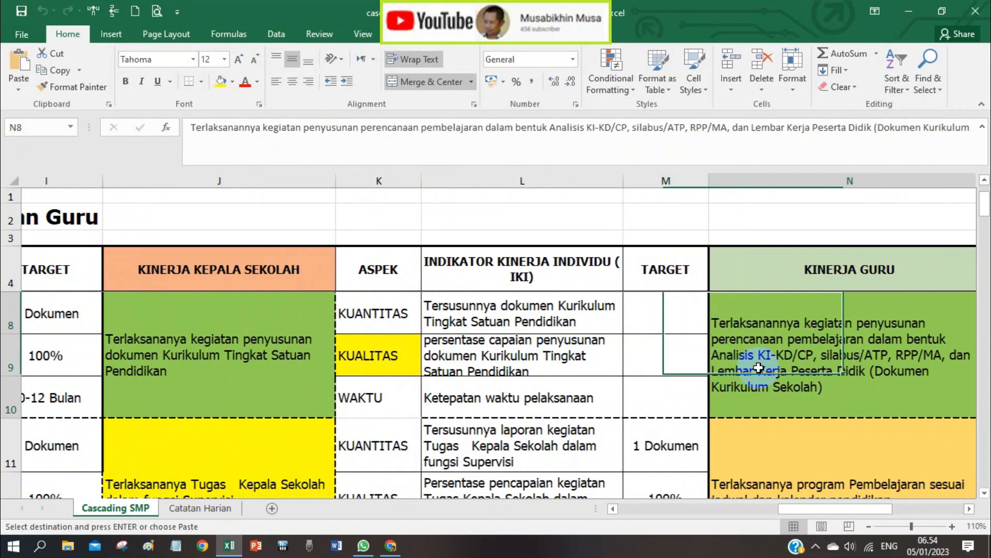
pyautogui.hotkey('ctrl', 'c')
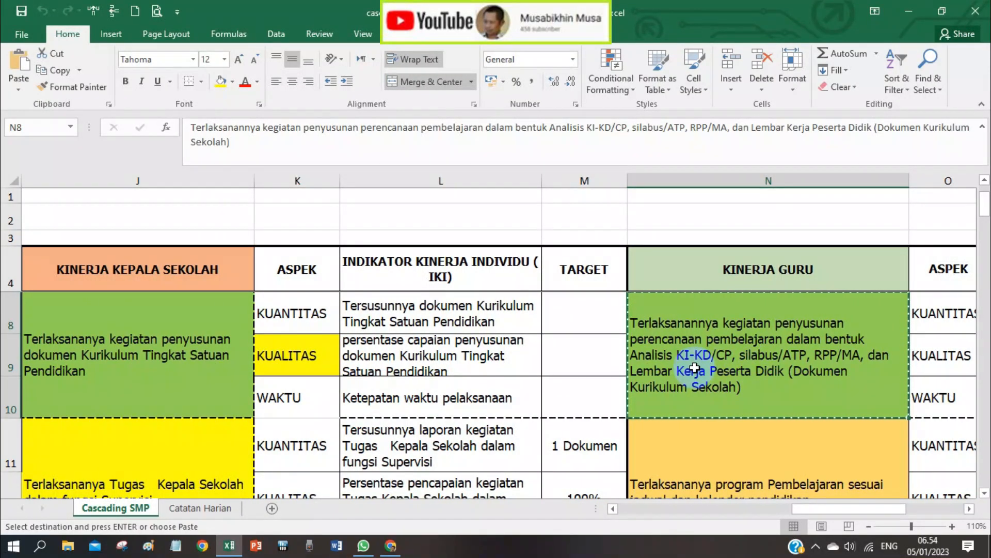
# Switch to eKinerja, open a new Tambah RHK form and paste the copied perencanaan pembelajaran text as the Rencana Hasil Kerja
pyautogui.click(392, 546)
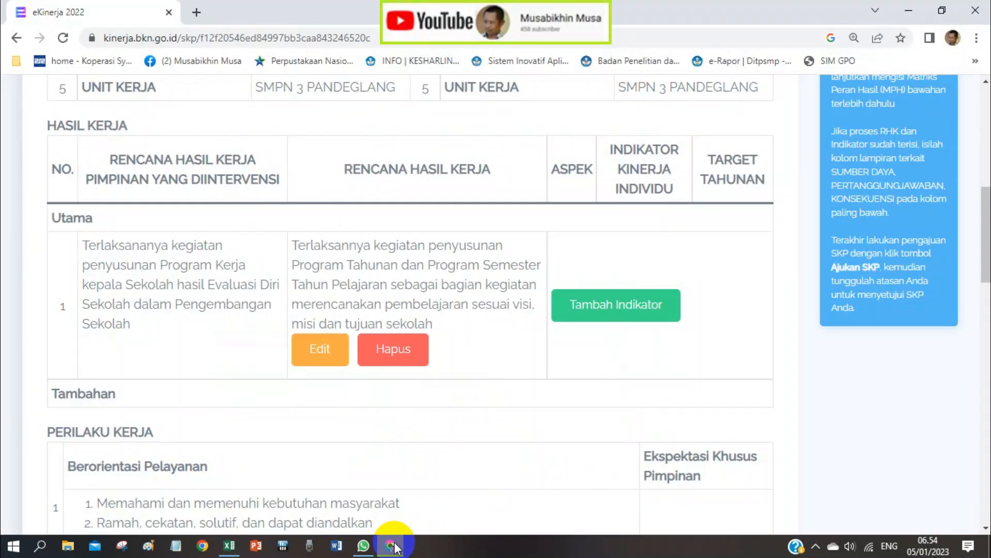
pyautogui.scroll(6, 206, 293)
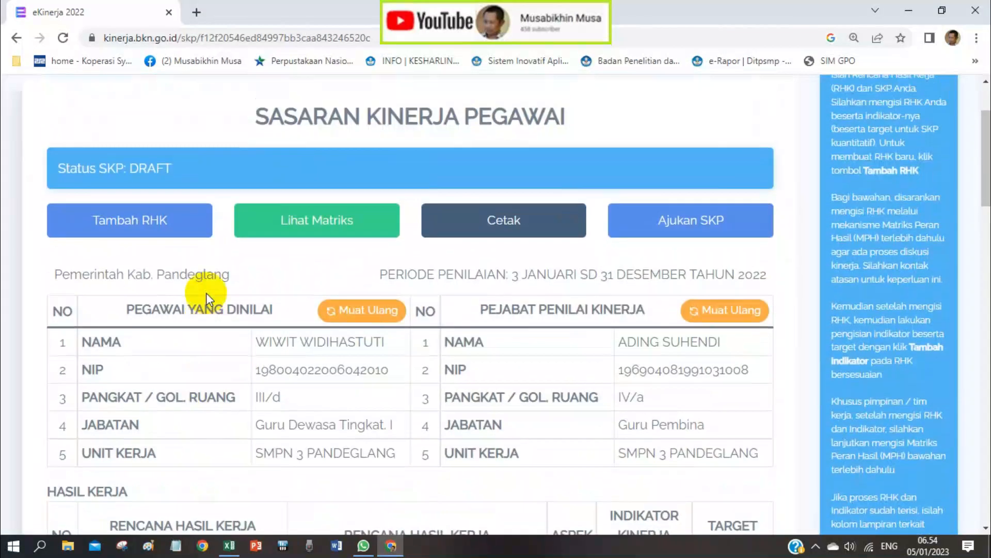
pyautogui.scroll(1, 206, 293)
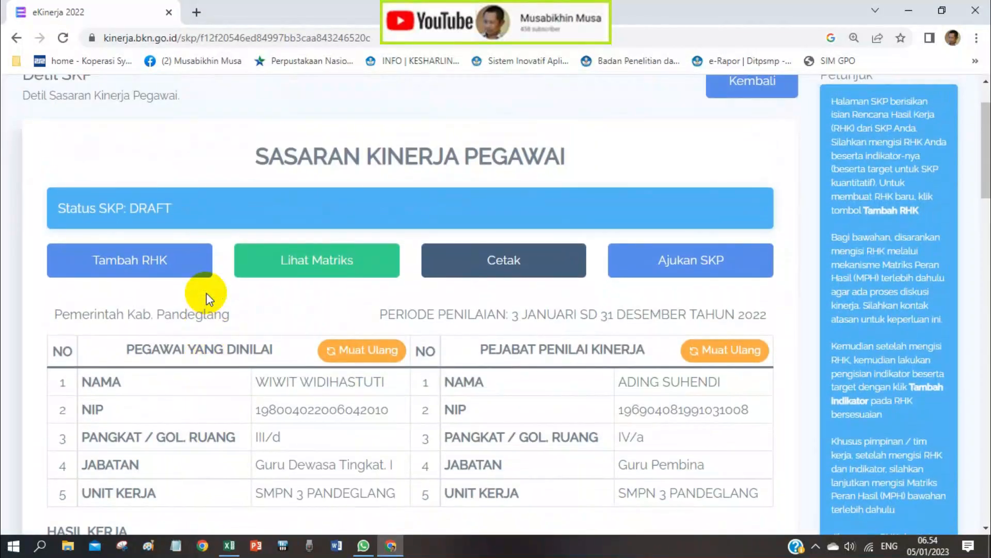
pyautogui.click(158, 264)
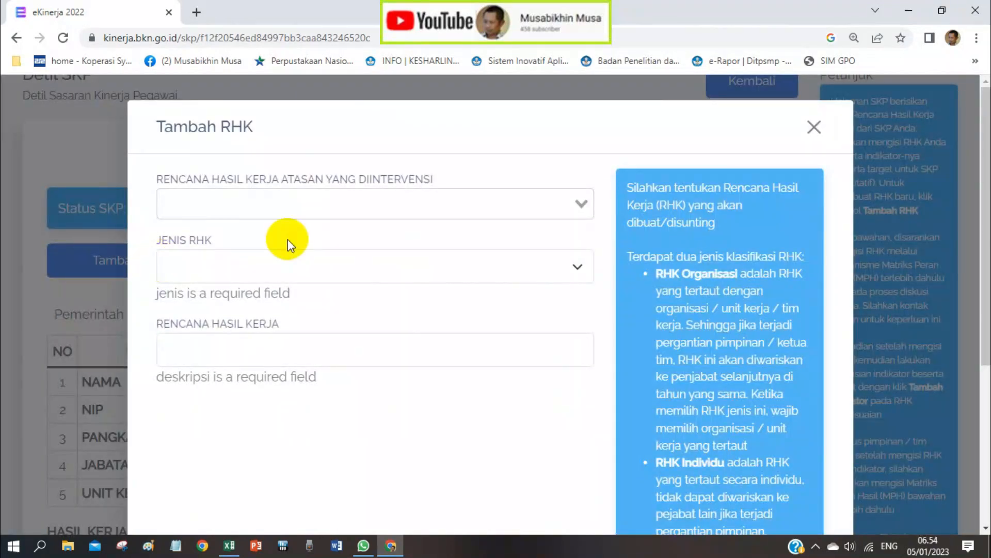
pyautogui.click(367, 356)
pyautogui.hotkey('ctrl', 'v')
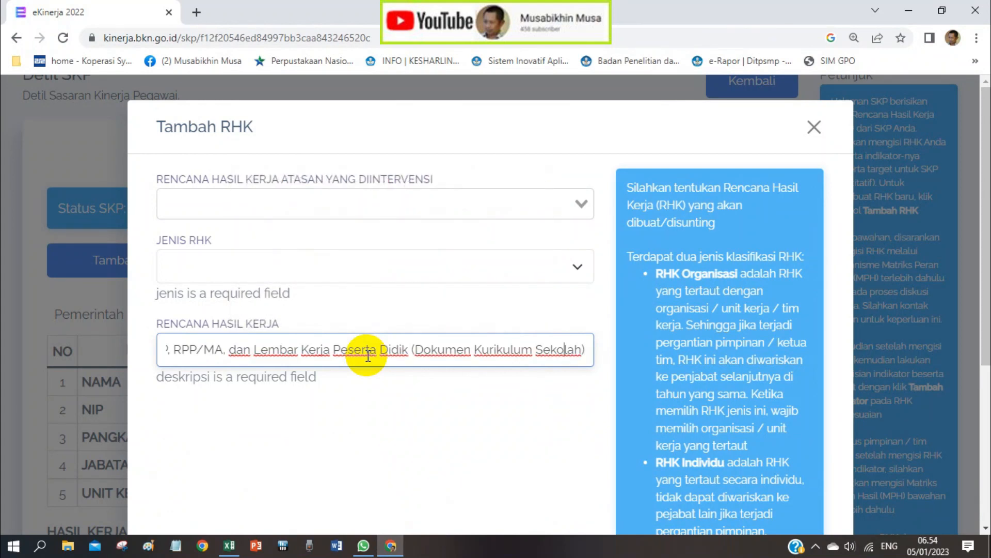
# Link the pasted RHK to the superior's plan on penyusunan dokumen Kurikulum Tingkat Satuan Pendidikan and set Jenis RHK to Utama
pyautogui.click(361, 384)
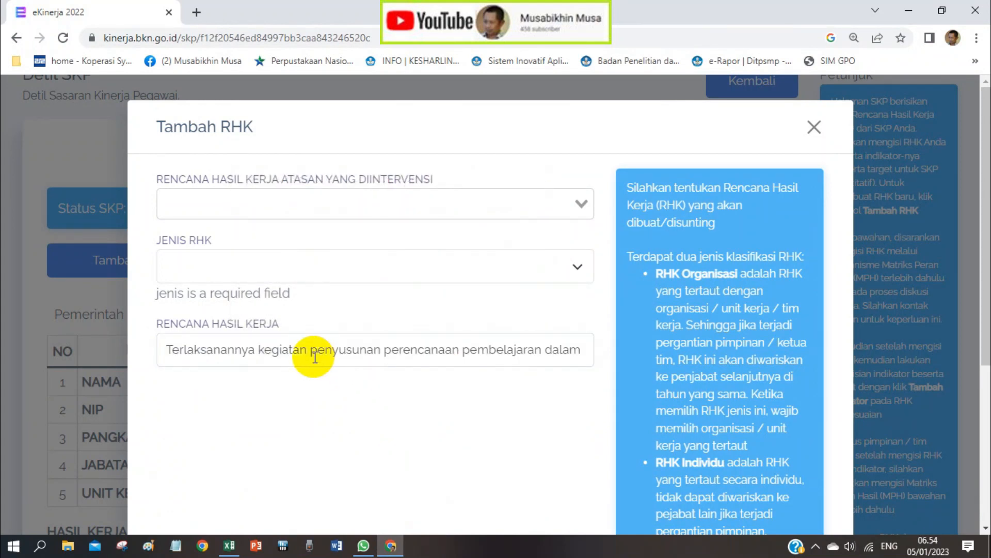
pyautogui.click(472, 355)
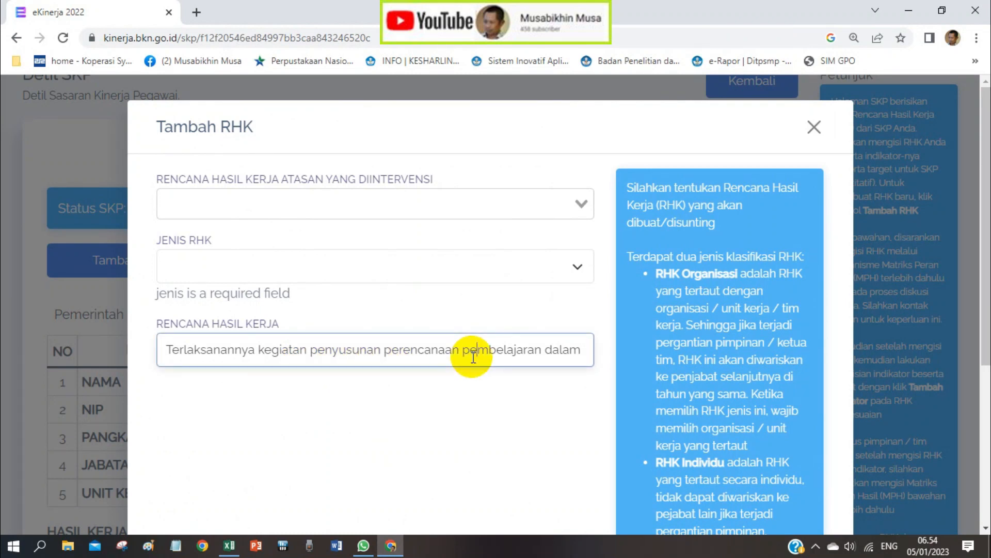
pyautogui.write('bentu')
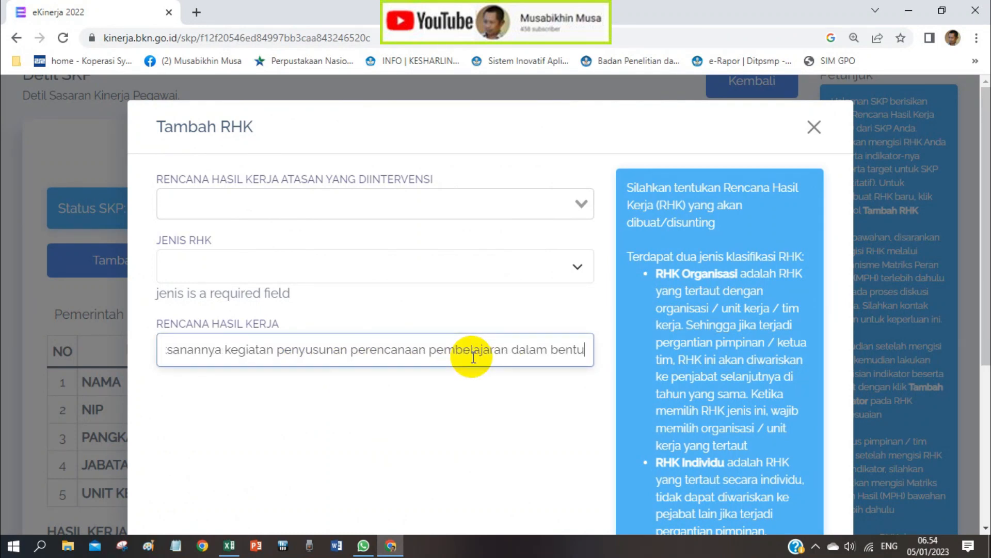
pyautogui.write('k Analisis')
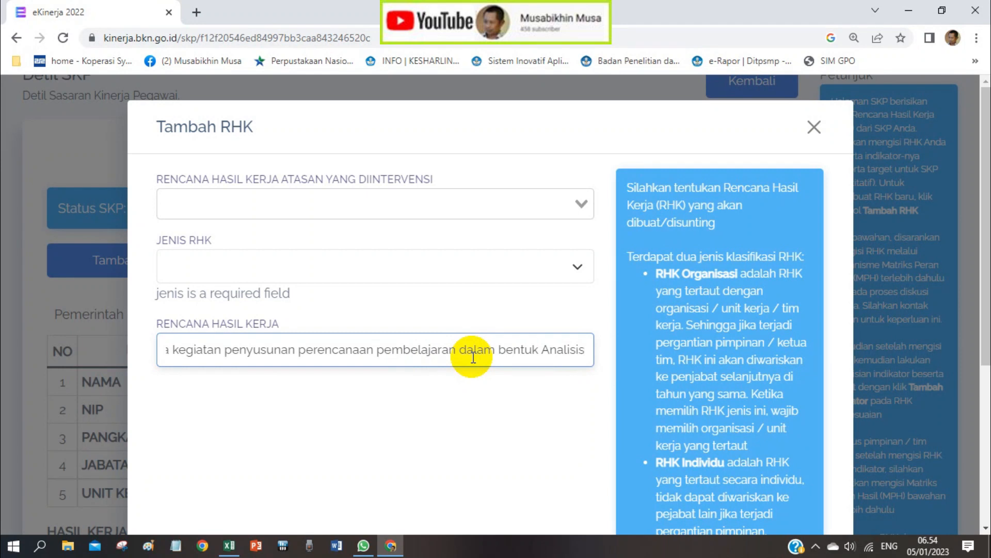
pyautogui.click(577, 206)
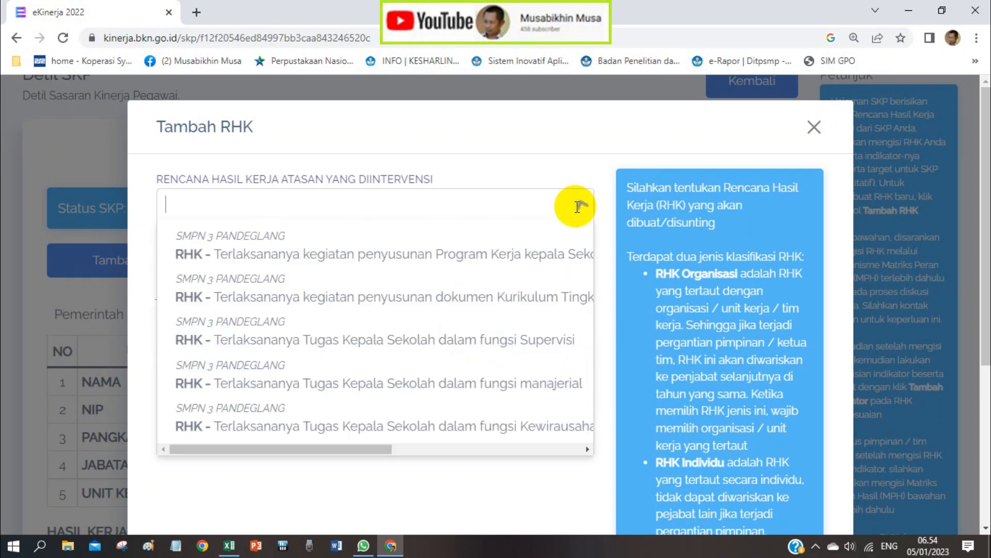
pyautogui.click(504, 299)
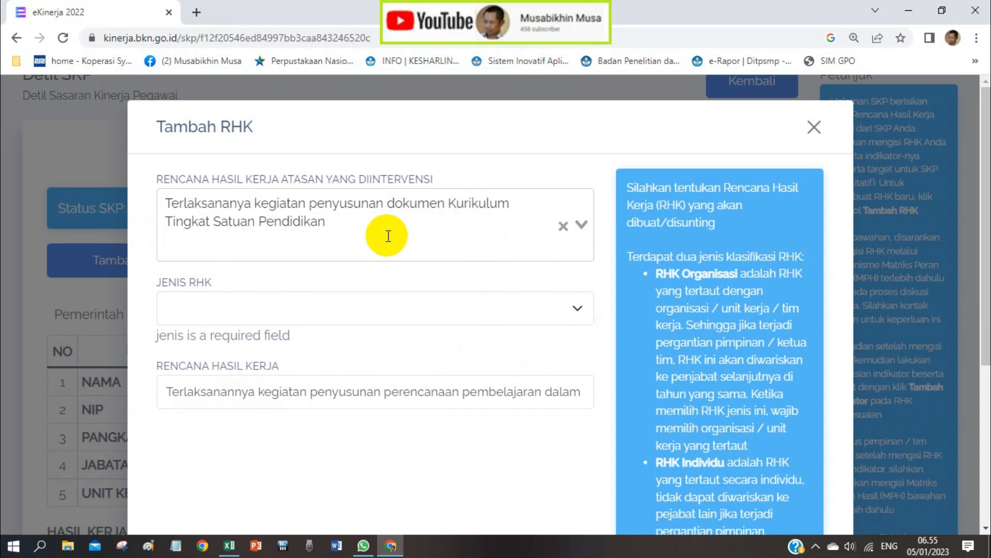
pyautogui.click(443, 313)
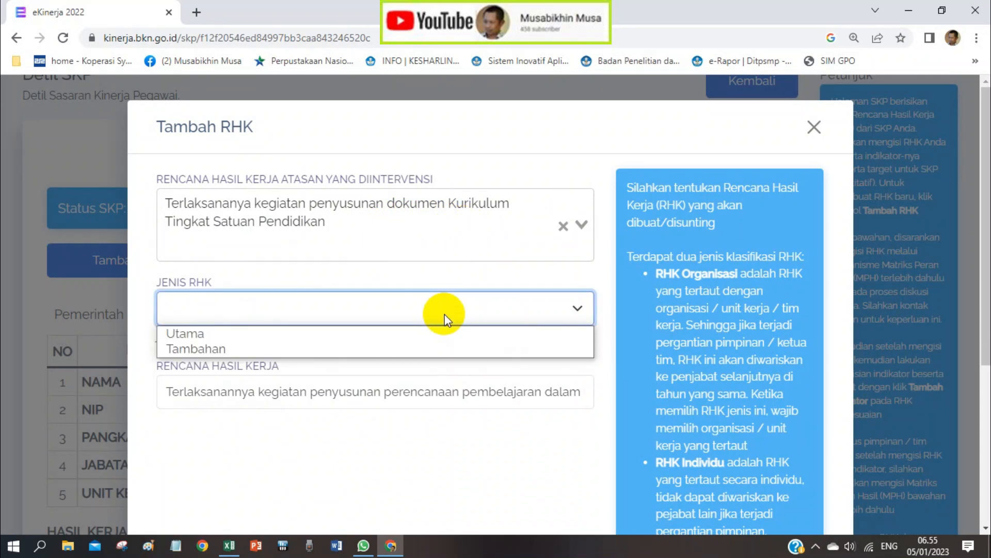
pyautogui.click(396, 333)
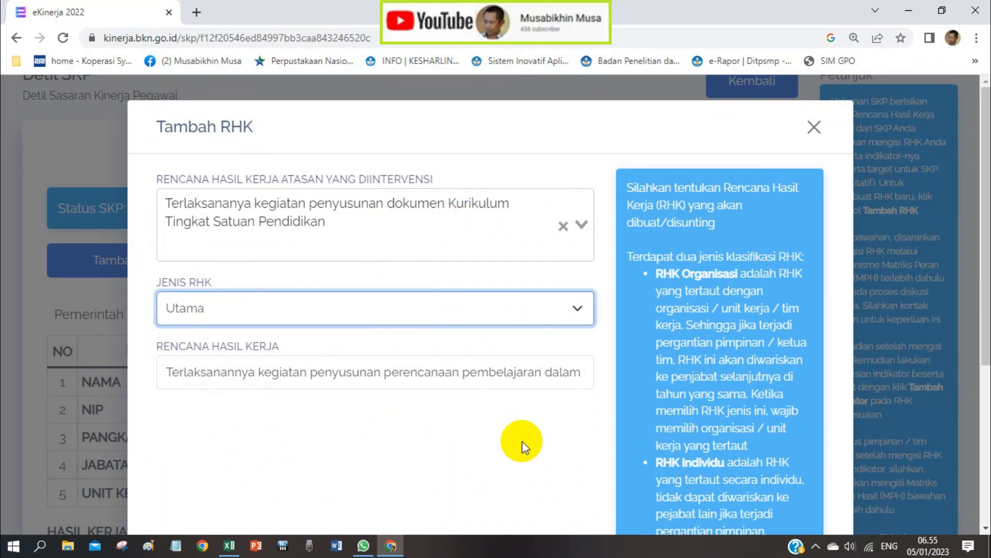
# Submit the RHK on penyusunan perencanaan pembelajaran and check its row under Utama in the Hasil Kerja table
pyautogui.scroll(-5, 522, 441)
pyautogui.click(792, 479)
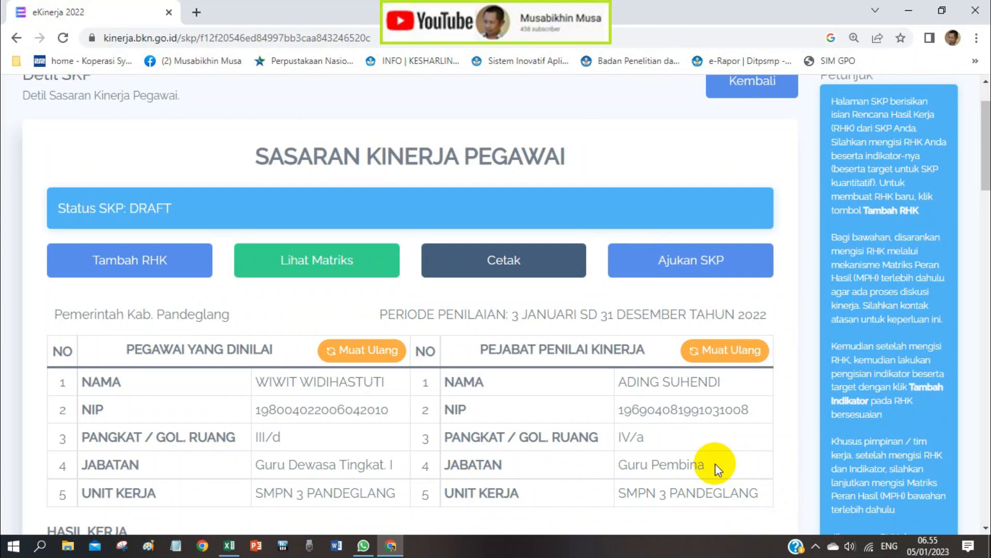
pyautogui.scroll(-9, 715, 463)
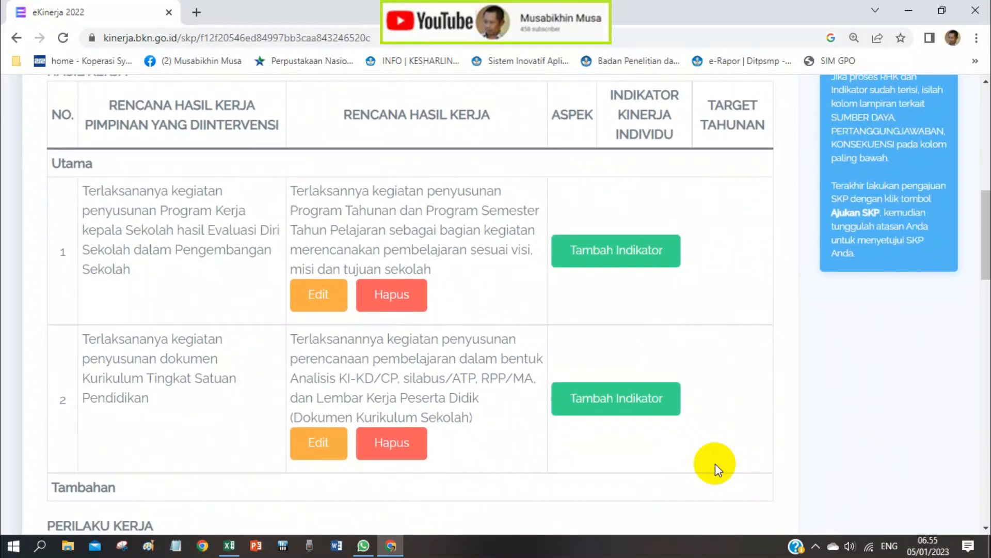
pyautogui.scroll(-1, 715, 463)
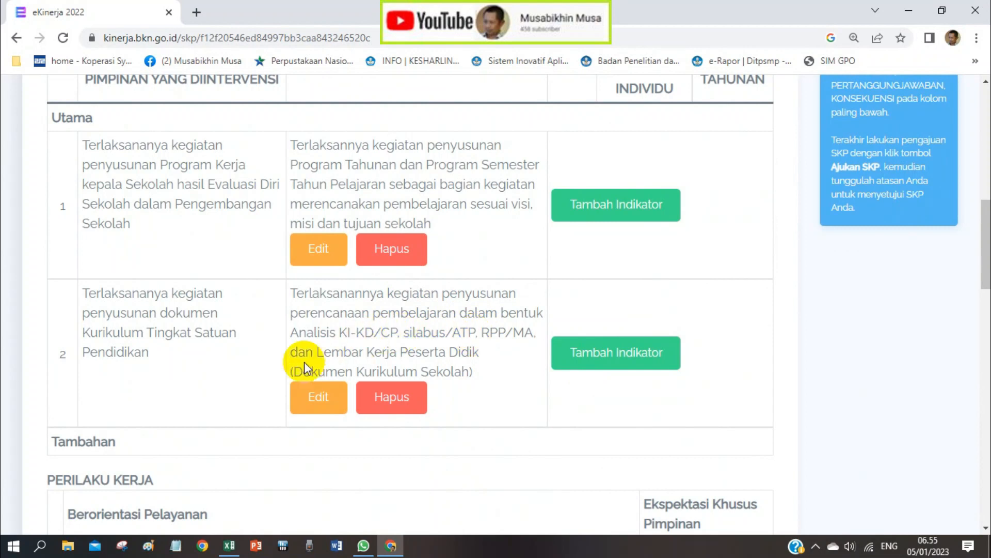
# Switch to Excel, copy the Kinerja Guru entry on program Pembelajaran from N11 and check the matching Kinerja Kepala Sekolah entry in J11
pyautogui.click(239, 548)
pyautogui.click(700, 440)
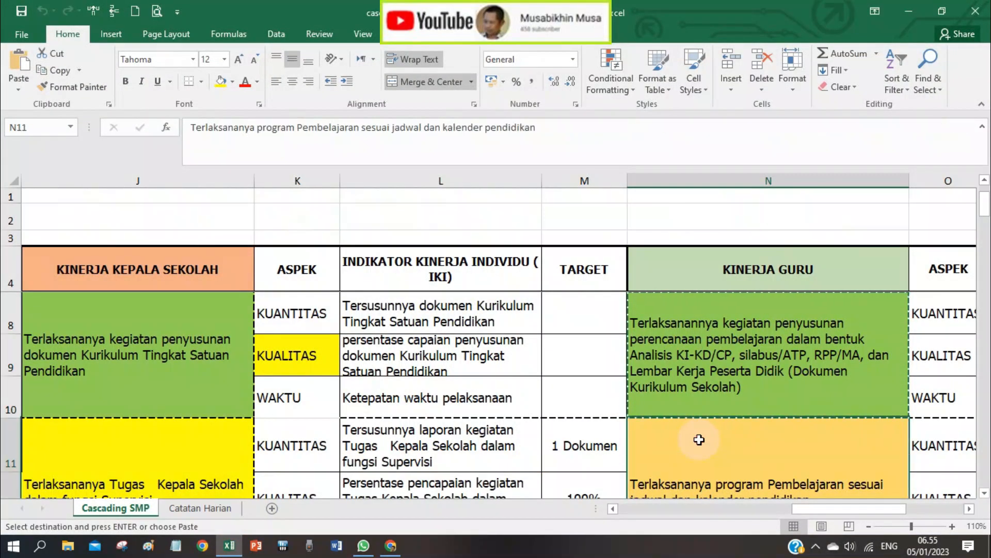
pyautogui.scroll(-2, 699, 440)
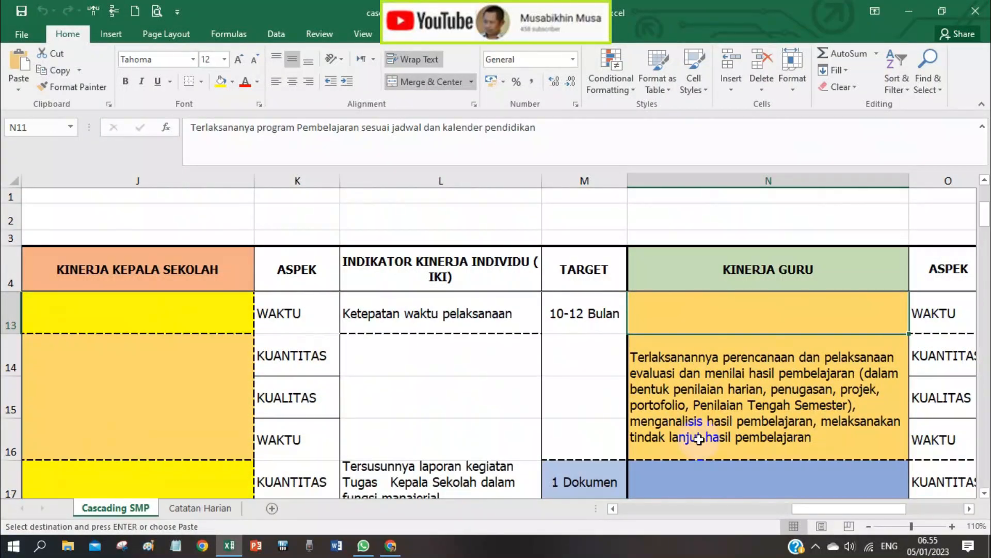
pyautogui.scroll(2, 699, 439)
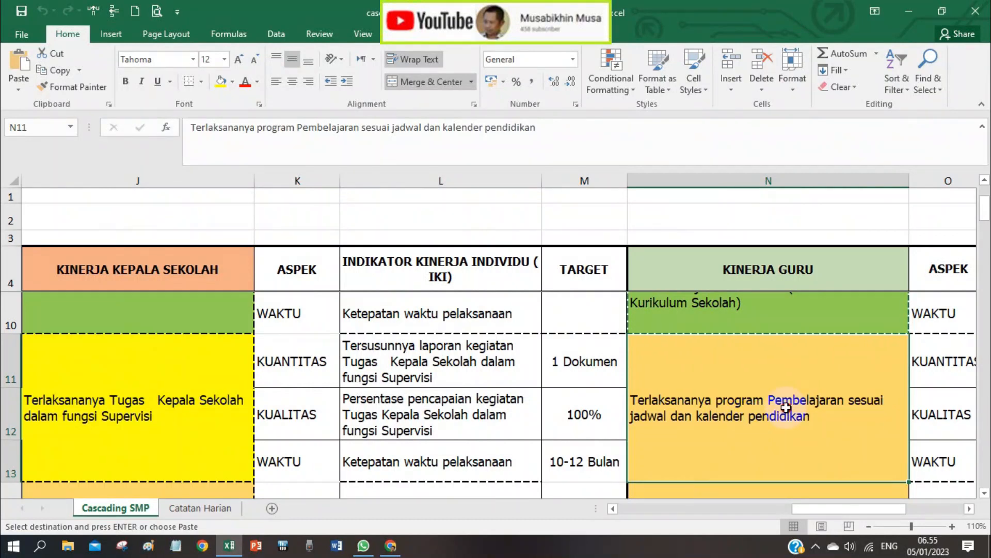
pyautogui.click(538, 416)
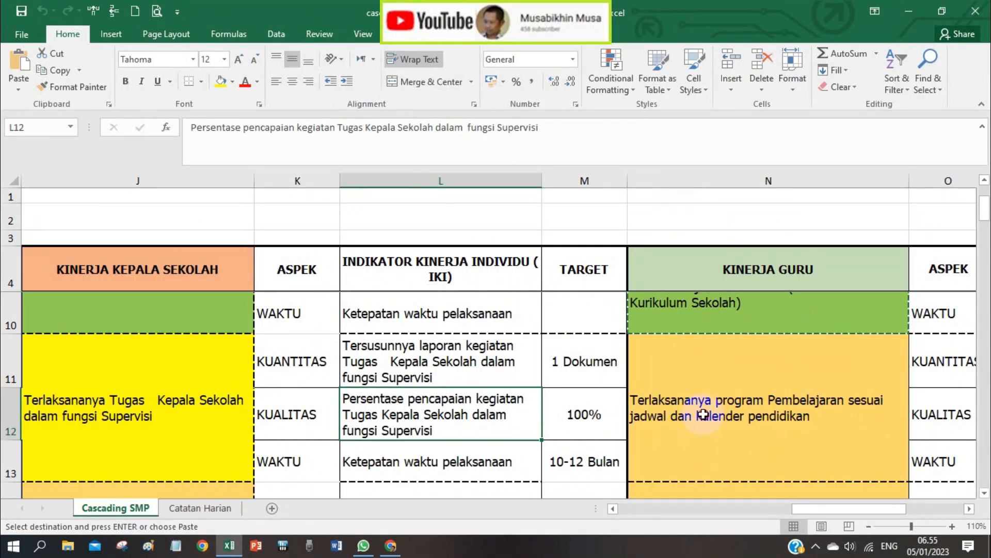
pyautogui.click(704, 413)
pyautogui.hotkey('ctrl', 'c')
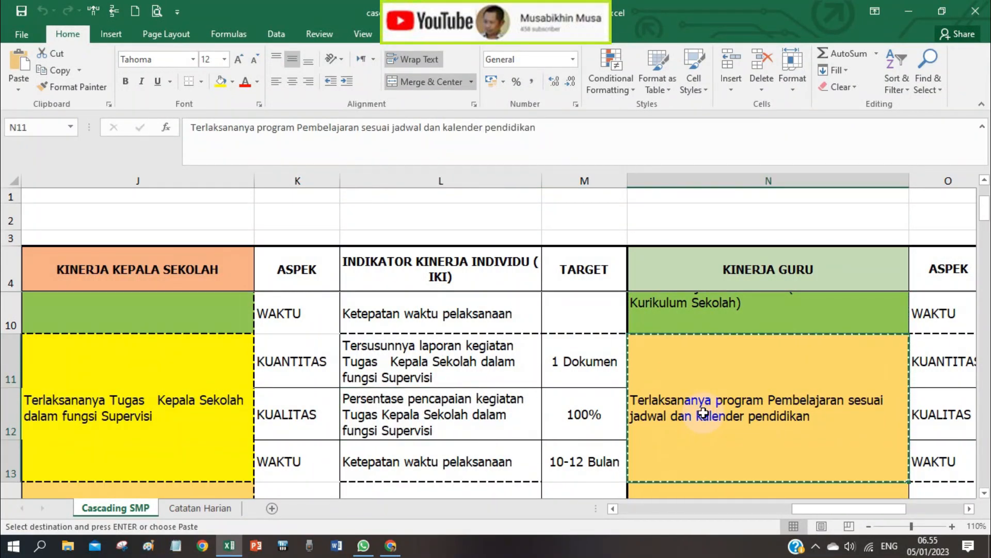
pyautogui.click(172, 426)
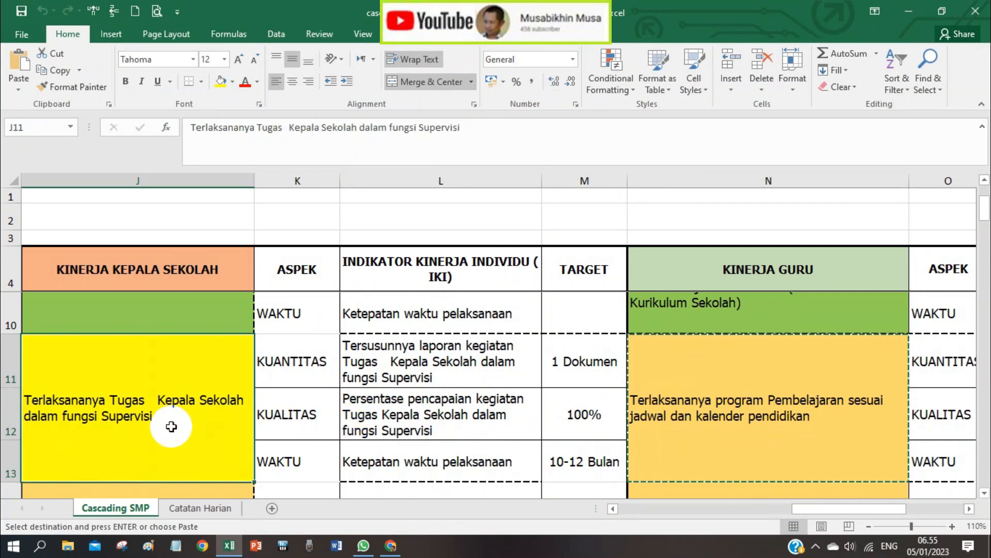
# Switch to eKinerja, open a new Tambah RHK form and paste "Terlaksananya program Pembelajaran sesuai jadwal dan kalender pendidikan" as the Rencana Hasil Kerja
pyautogui.click(391, 545)
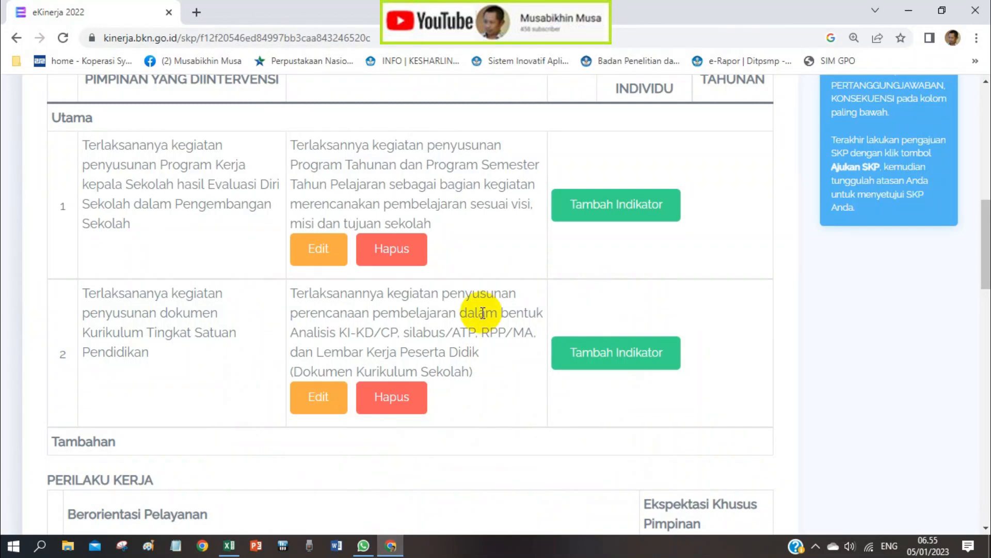
pyautogui.scroll(10, 161, 405)
pyautogui.scroll(1, 156, 368)
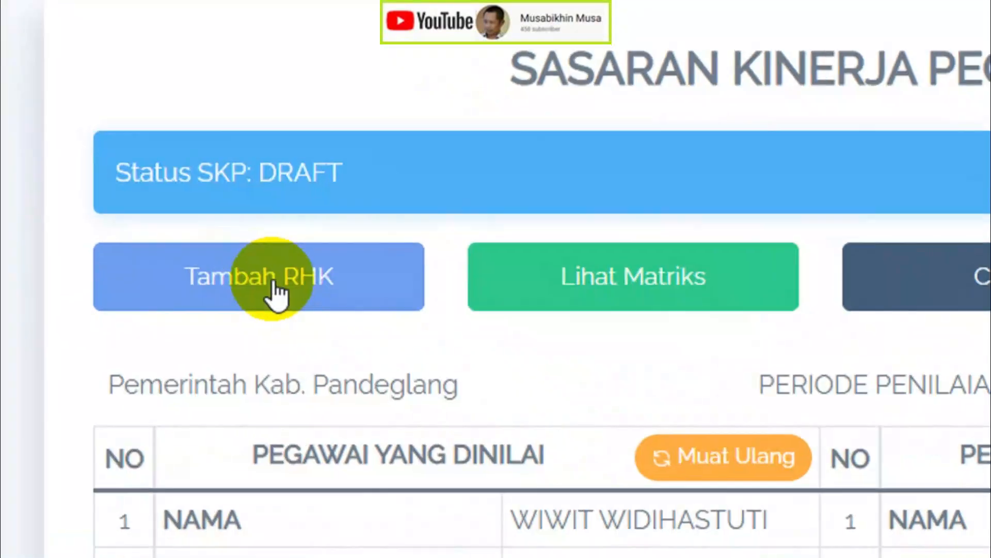
pyautogui.click(272, 283)
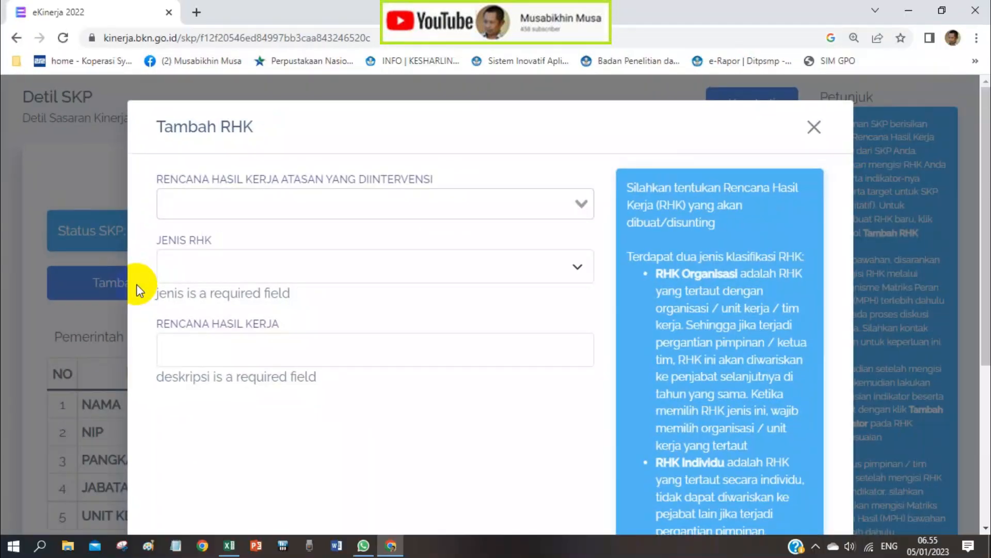
pyautogui.click(422, 351)
pyautogui.hotkey('ctrl', 'v')
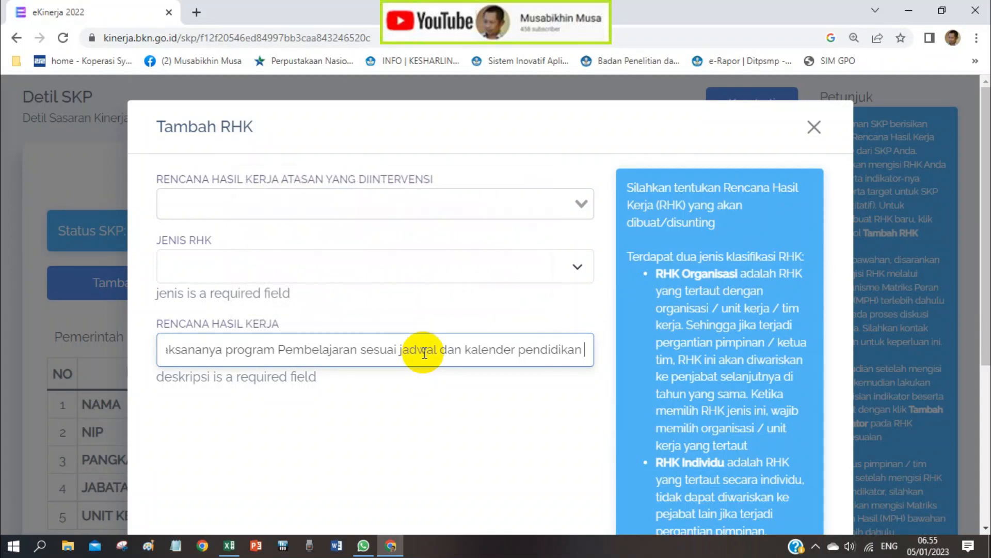
pyautogui.click(406, 409)
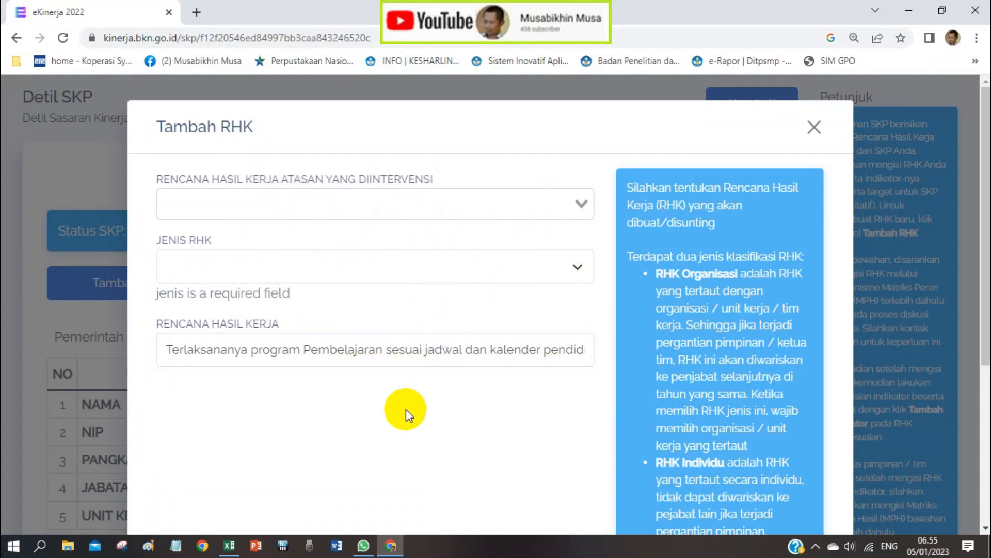
# Link the RHK to "Terlaksananya Tugas Kepala Sekolah dalam fungsi Supervisi", set Jenis RHK to Utama and submit the form
pyautogui.click(567, 205)
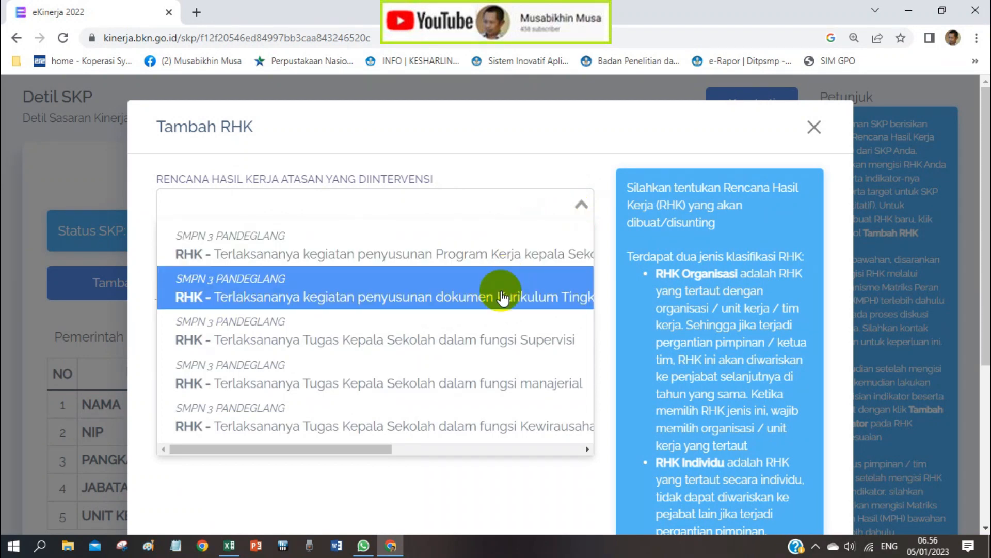
pyautogui.click(473, 354)
pyautogui.click(445, 277)
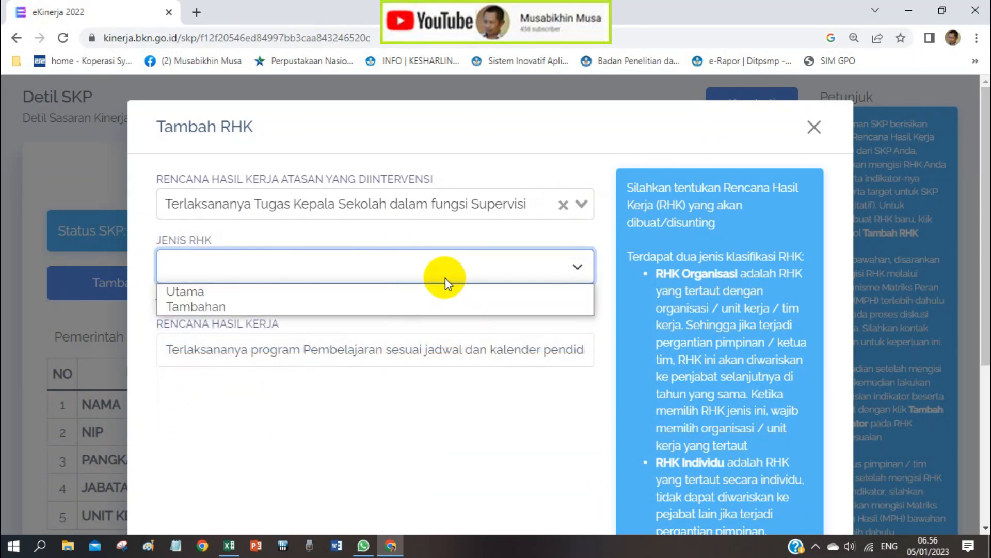
pyautogui.click(413, 289)
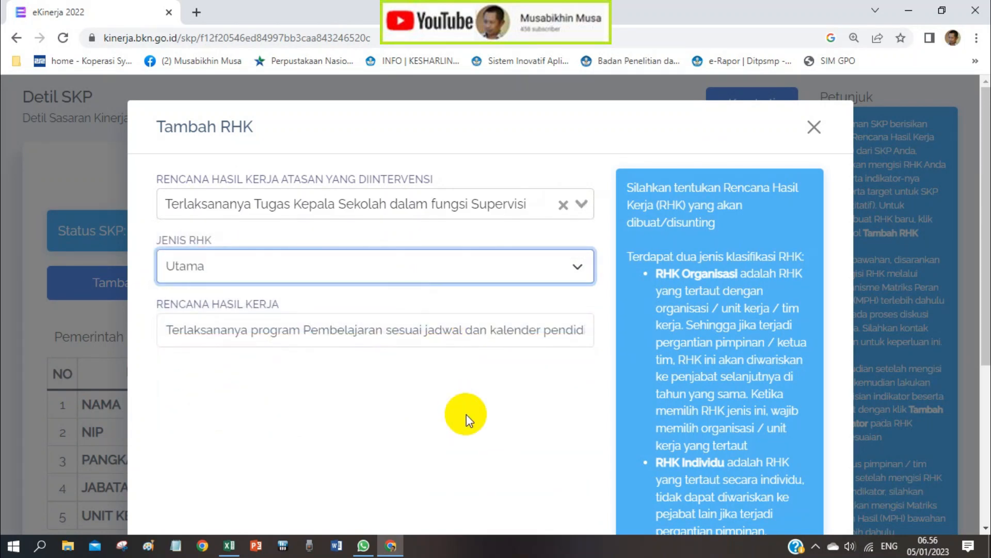
pyautogui.scroll(-4, 466, 414)
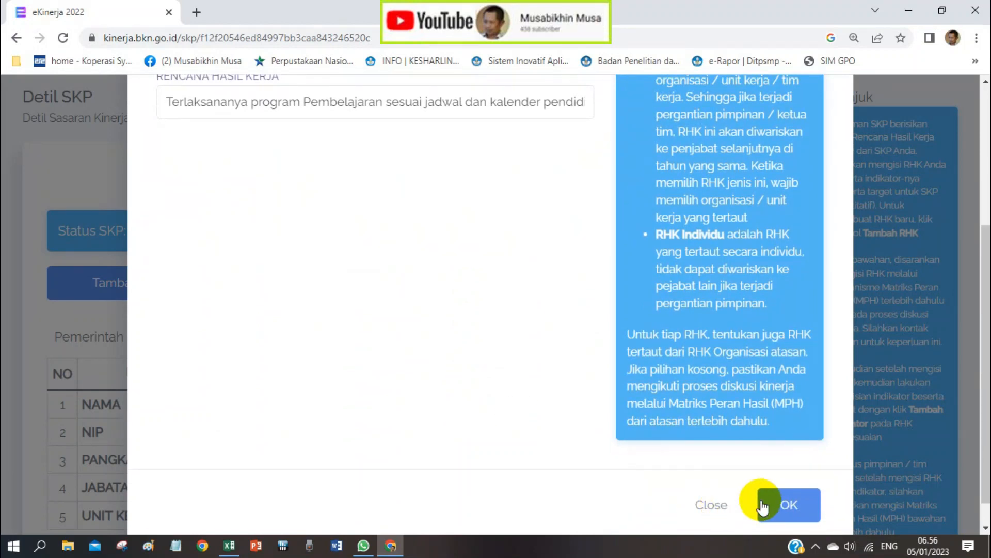
pyautogui.click(782, 504)
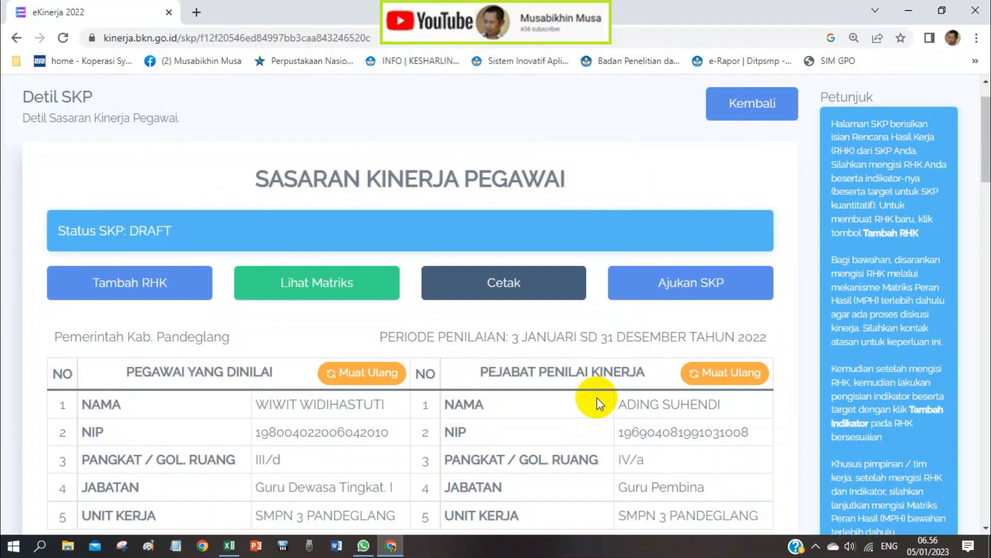
# Review the added RHK rows under Utama in the Hasil Kerja table, including their empty indicator and target columns
pyautogui.scroll(-7, 597, 398)
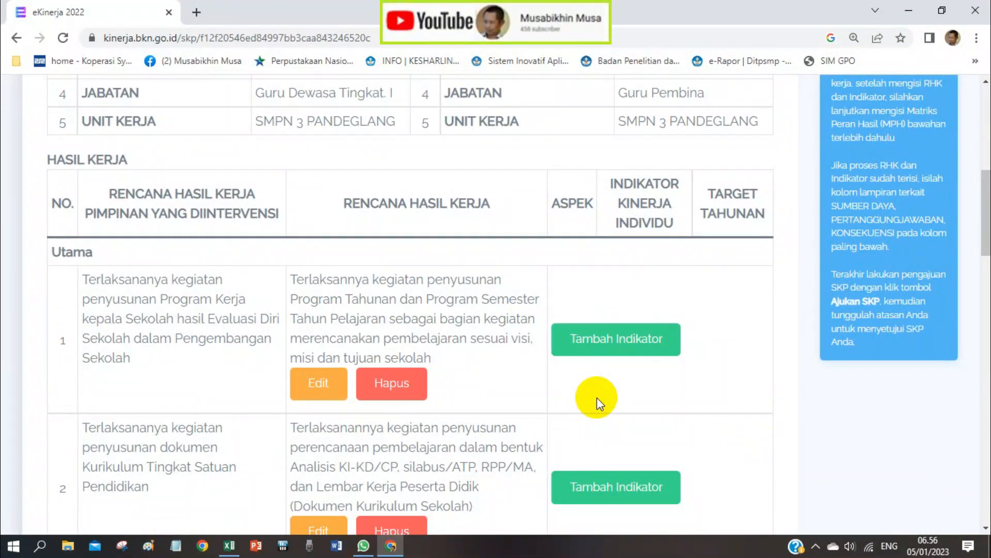
pyautogui.scroll(-3, 597, 398)
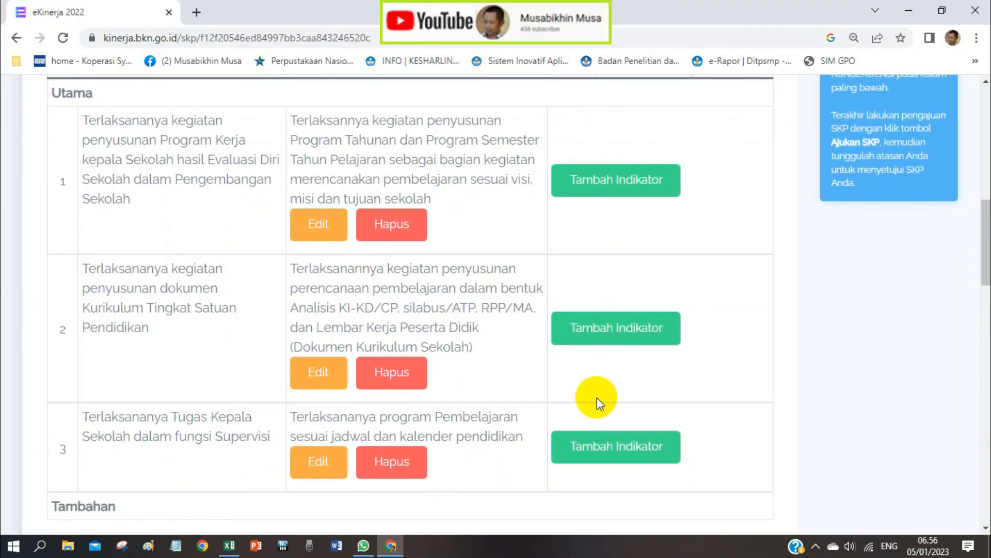
pyautogui.scroll(4, 597, 398)
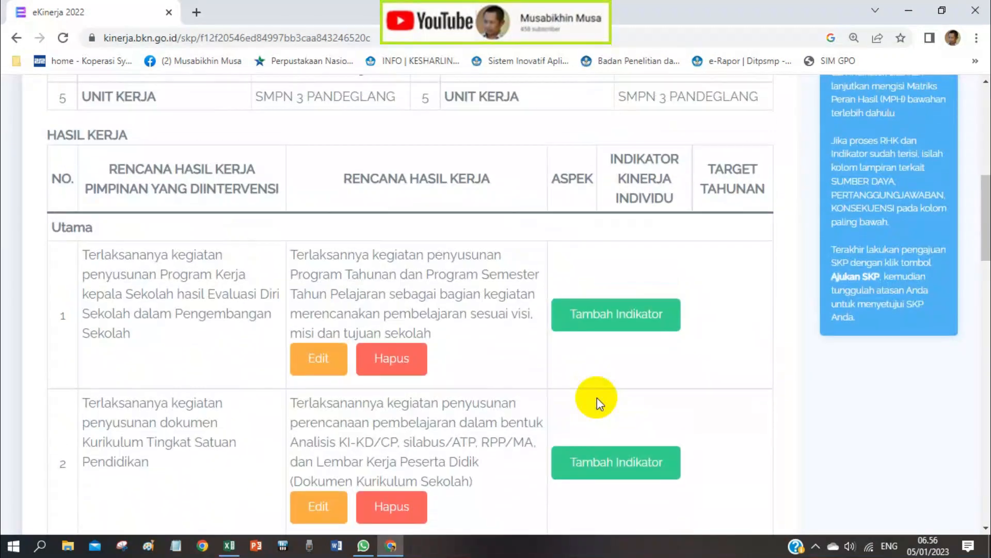
pyautogui.scroll(7, 597, 398)
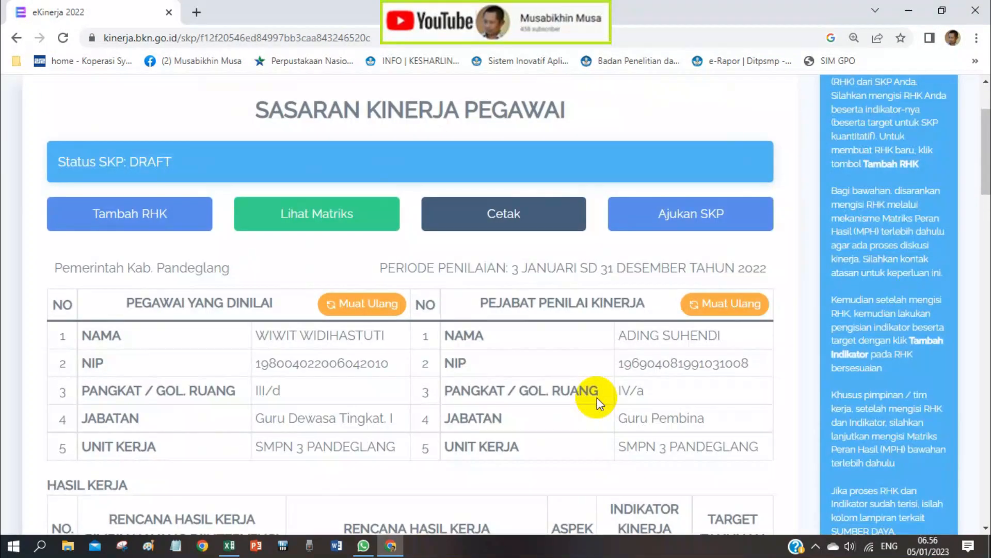
pyautogui.scroll(-11, 597, 398)
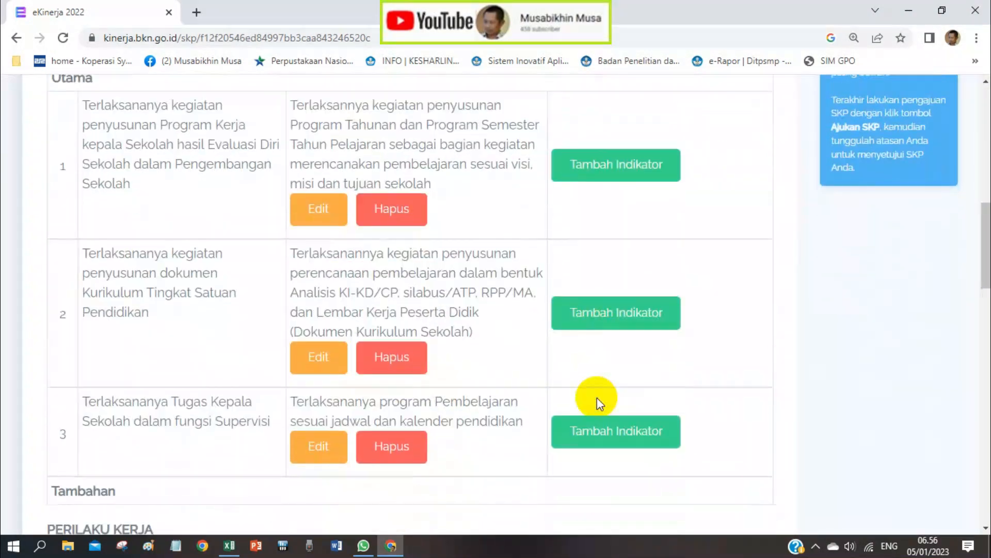
pyautogui.scroll(3, 597, 397)
pyautogui.scroll(4, 597, 398)
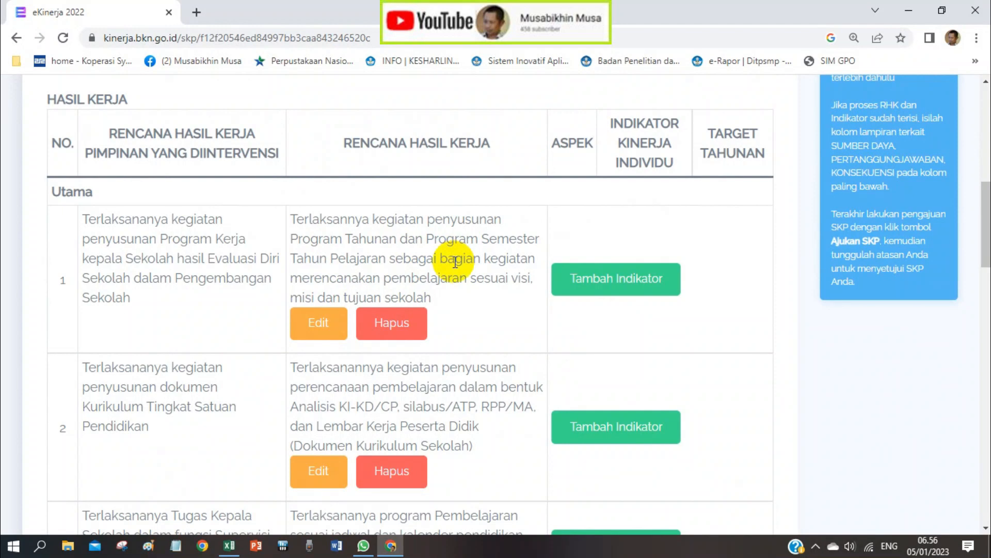
# Switch to Excel, locate the first Kinerja Guru entry in N5 and copy its Kuantitas indicator from P5
pyautogui.click(229, 544)
pyautogui.click(699, 347)
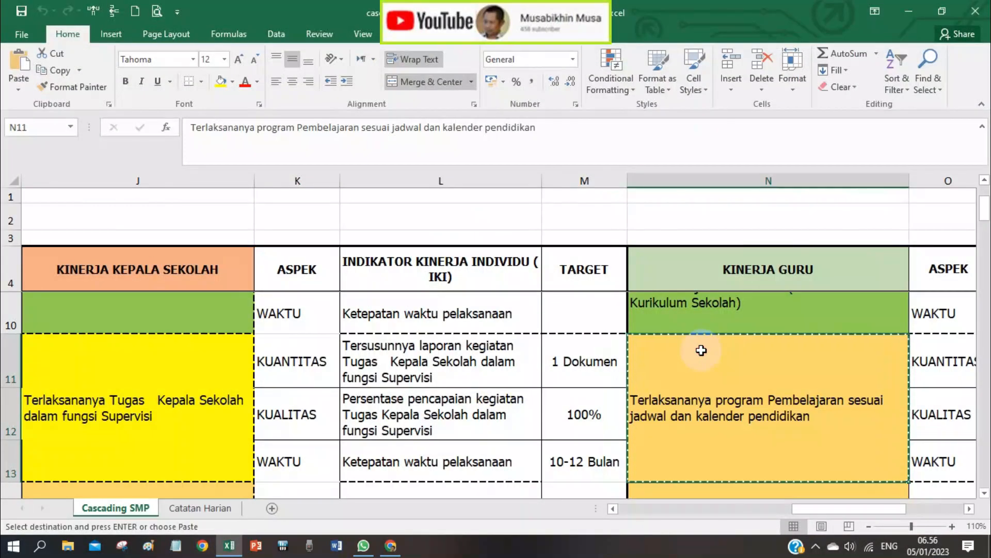
pyautogui.scroll(2, 700, 349)
pyautogui.click(681, 345)
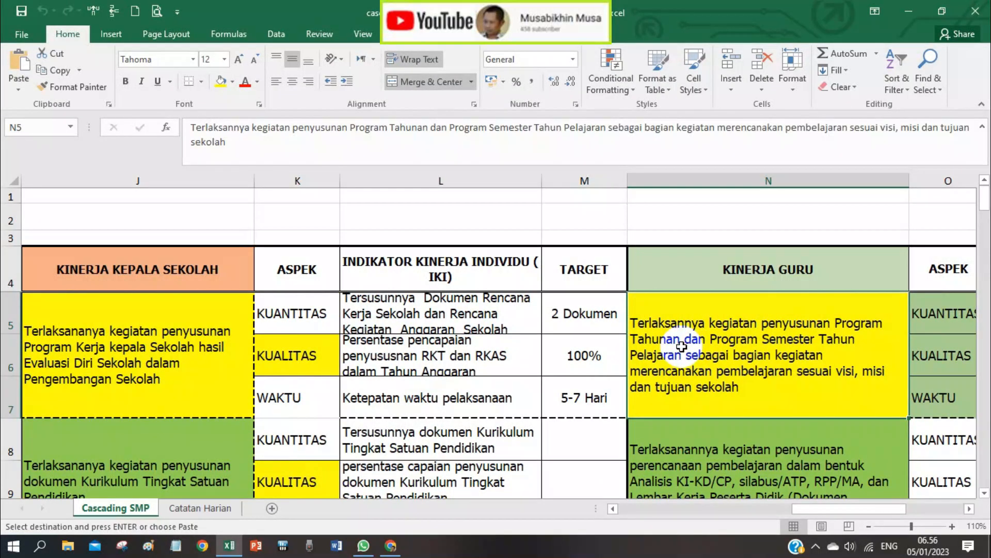
pyautogui.press('Right')
pyautogui.press('Right')
pyautogui.press('Right')
pyautogui.press('Right')
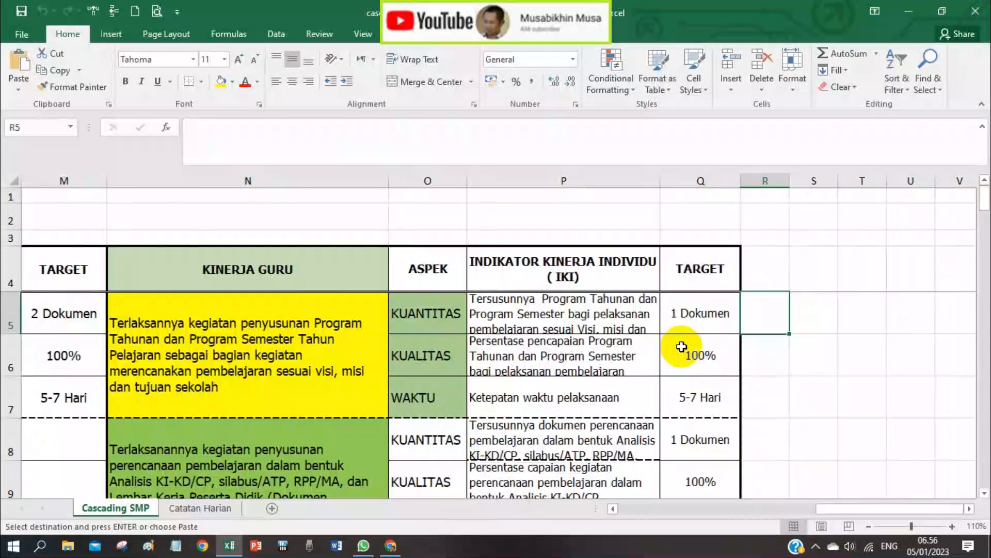
pyautogui.click(272, 354)
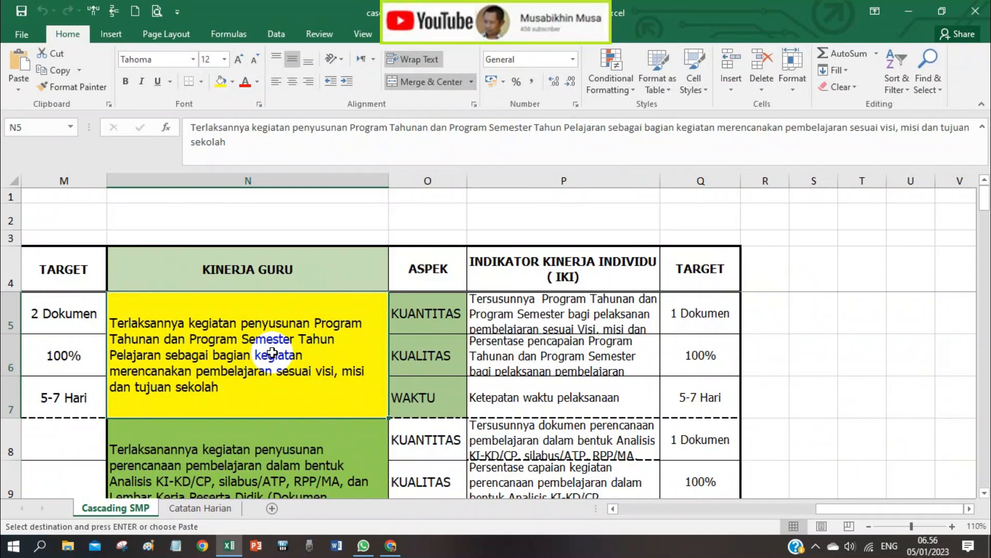
pyautogui.click(524, 313)
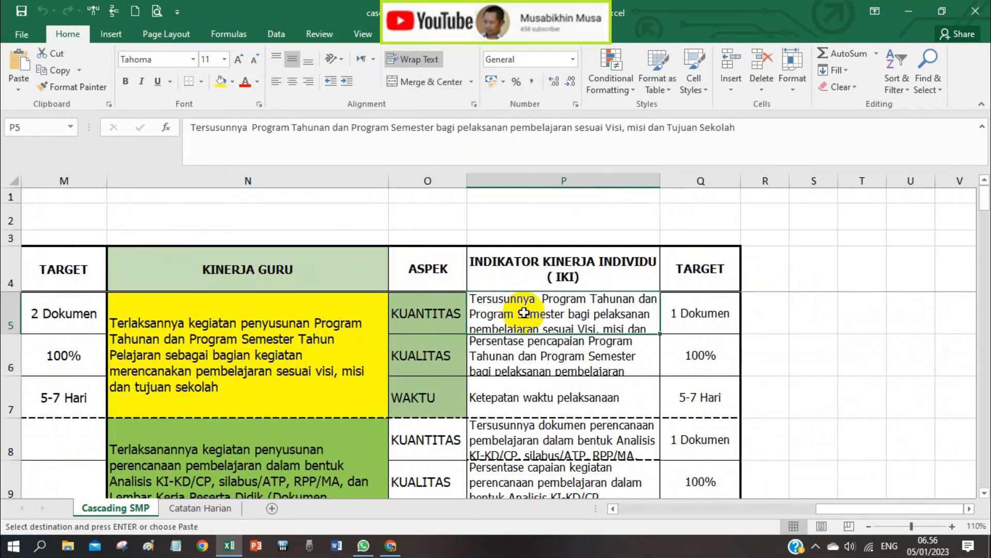
# Switch to eKinerja, open a new indicator form for the first Utama RHK and paste the copied Program Tahunan dan Program Semester text as Indikator
pyautogui.click(391, 546)
pyautogui.click(586, 288)
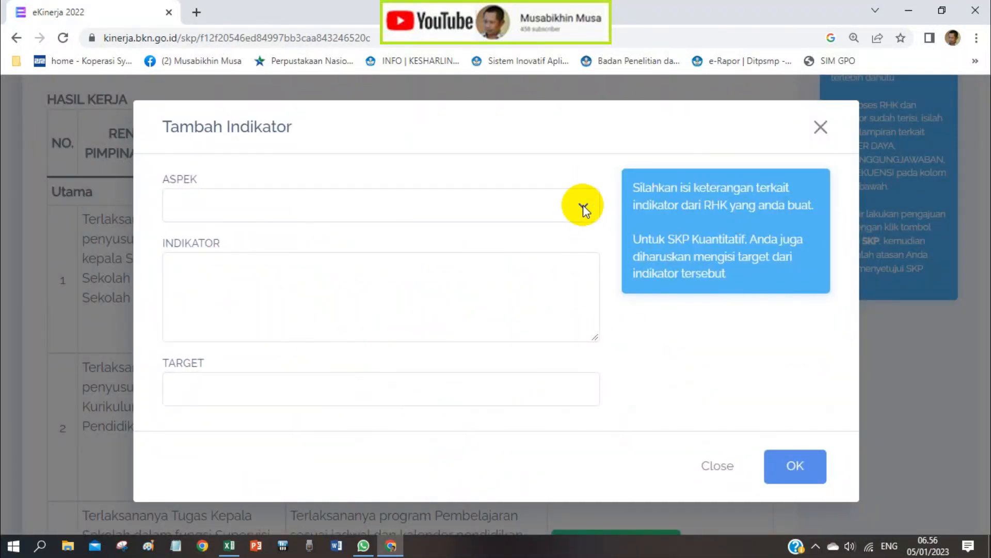
pyautogui.click(482, 281)
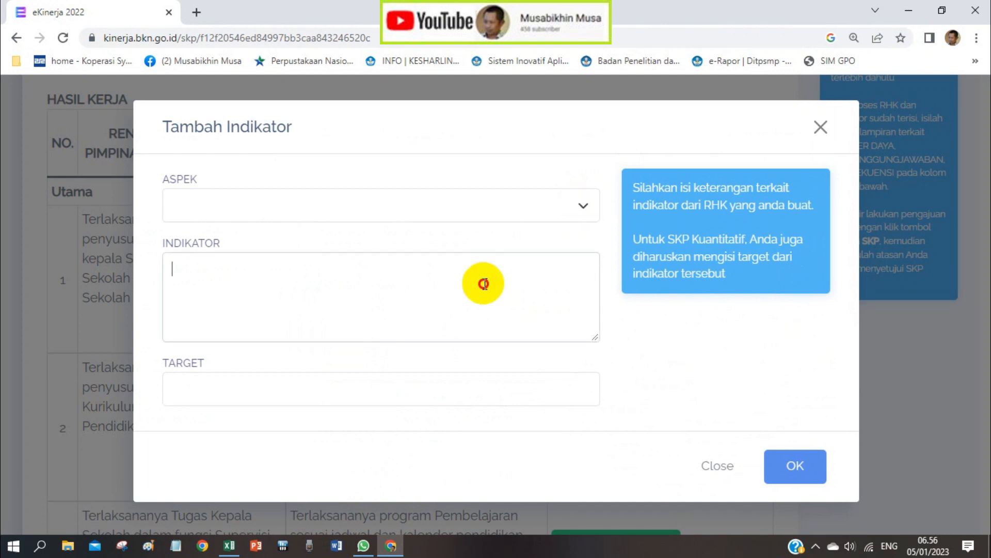
pyautogui.write('Tersusunnya  Program Tahunan dan Program Semester bagi pelaksanan pembelajaran sesuai Visi, misi dan Tujuan Sekolah')
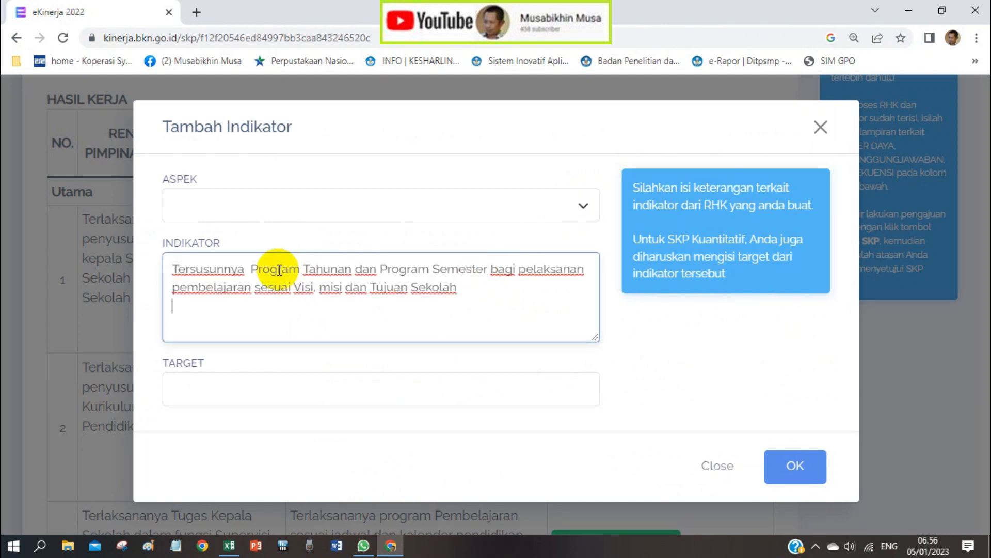
# Set the indicator's Aspek to Kuantitas and its Target to "1 Dokumen", and submit the form
pyautogui.click(588, 208)
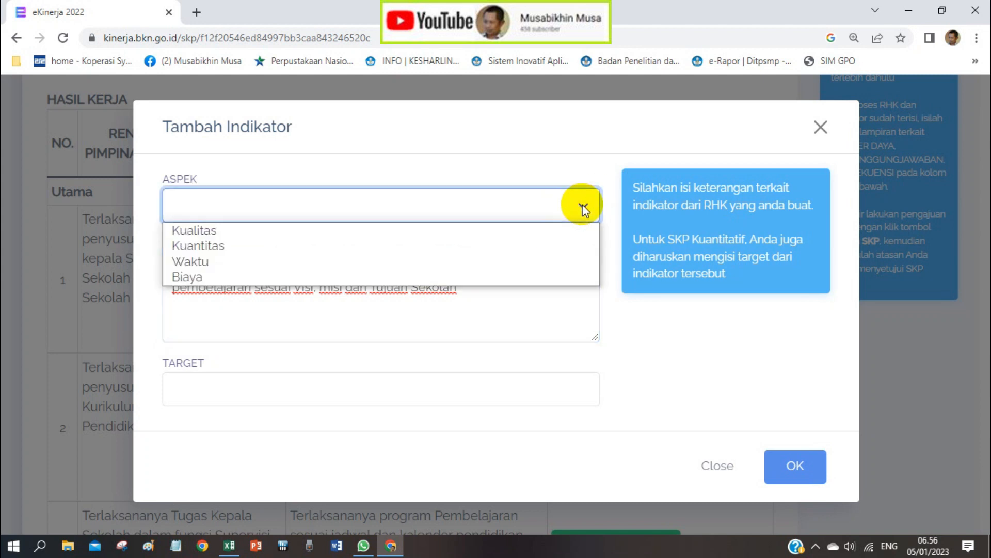
pyautogui.click(453, 246)
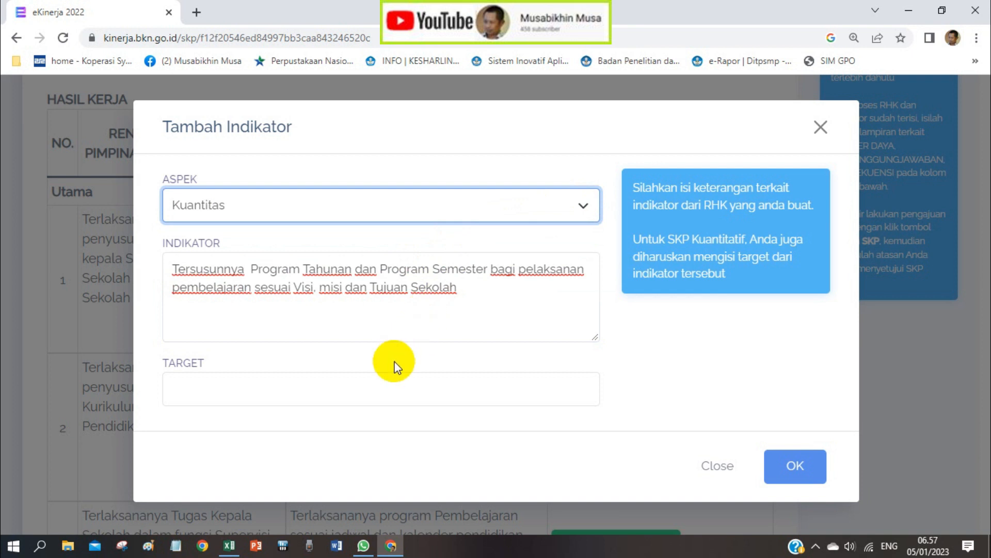
pyautogui.click(370, 396)
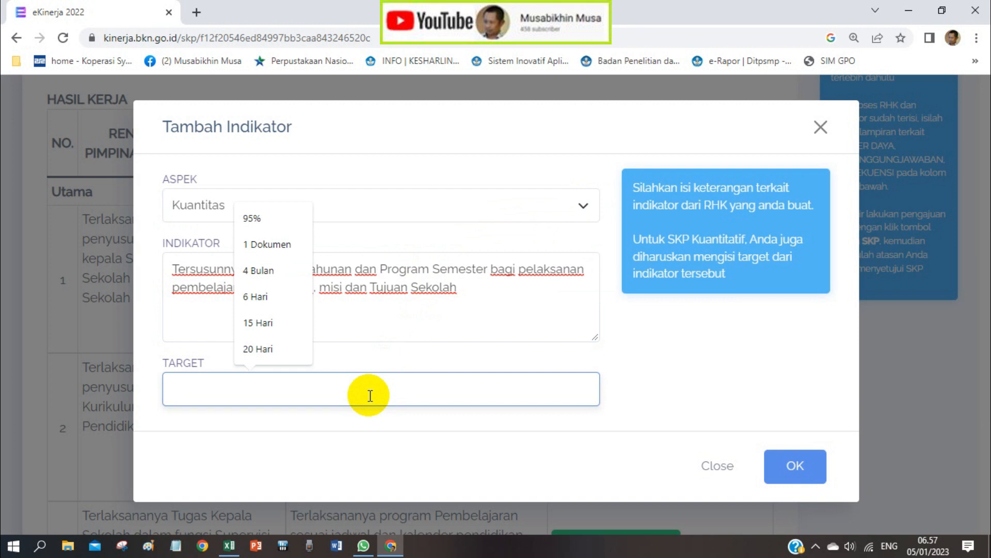
pyautogui.write('1 Dokumen')
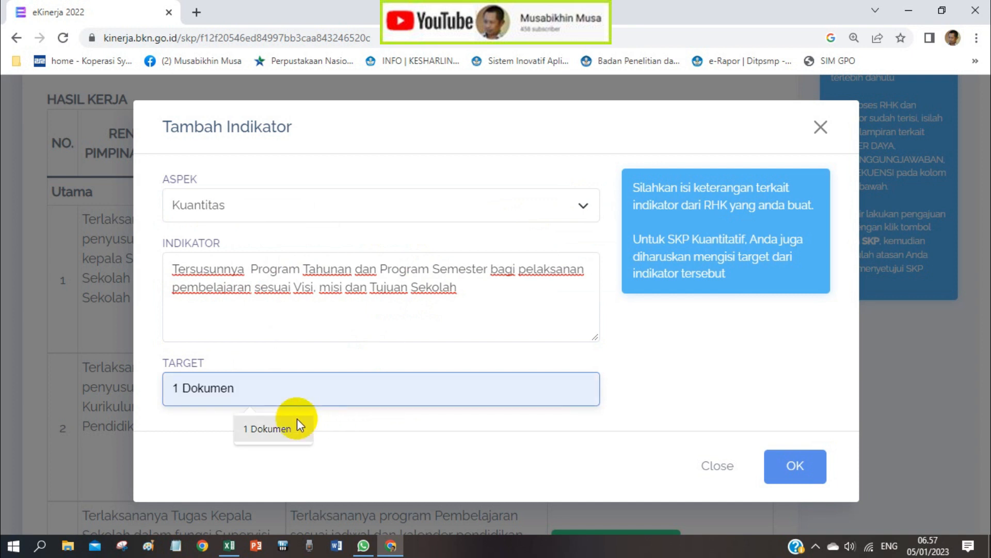
pyautogui.click(297, 418)
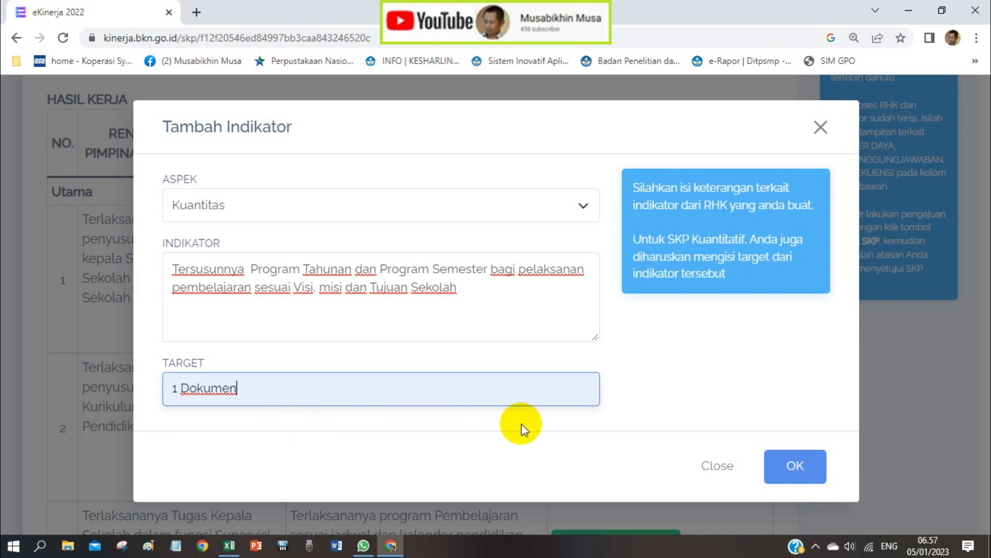
pyautogui.click(799, 467)
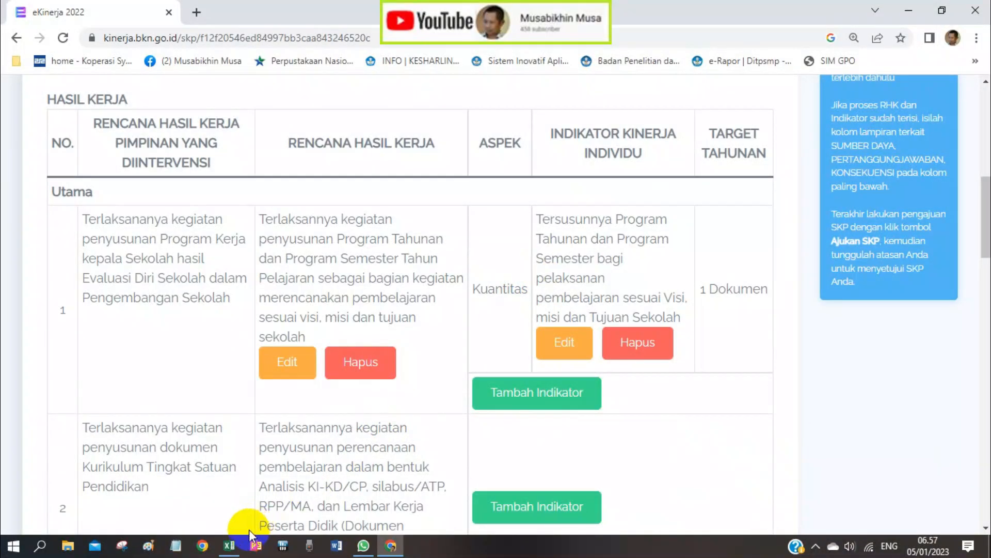
# Switch to Excel, copy the Kualitas indicator "Persentase pencapaian Program Tahunan dan Program Semester..." from P6 and return to eKinerja
pyautogui.click(230, 545)
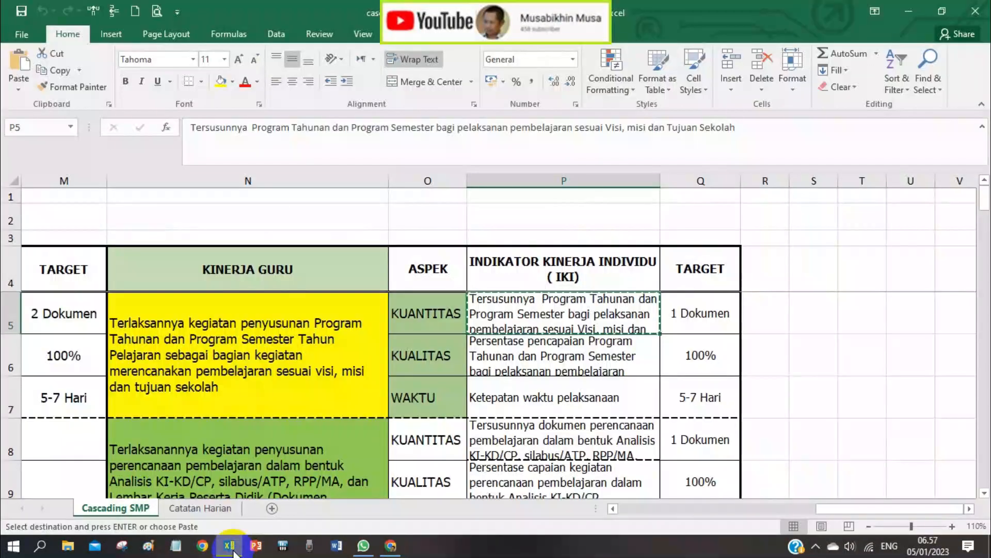
pyautogui.click(529, 357)
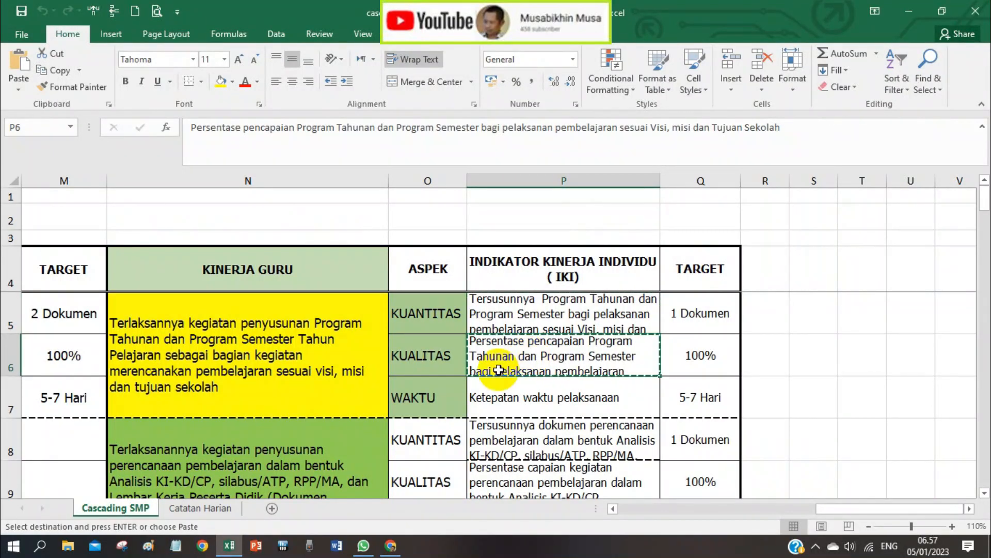
pyautogui.click(391, 547)
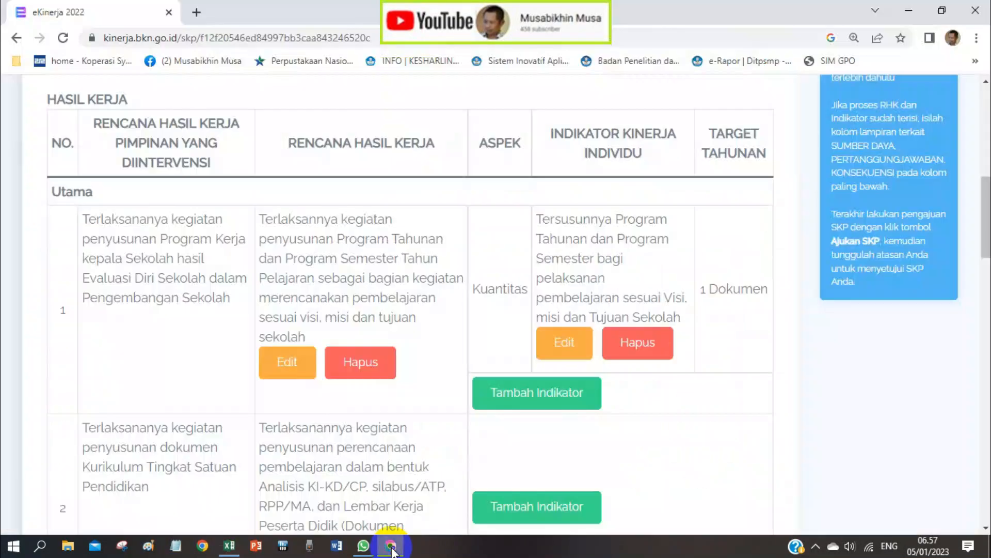
# Add an indicator to the first RHK with Aspek Kualitas, the copied "Persentase pencapaian Program Tahunan dan Program Semester..." text and Target 95%
pyautogui.click(522, 390)
pyautogui.click(584, 200)
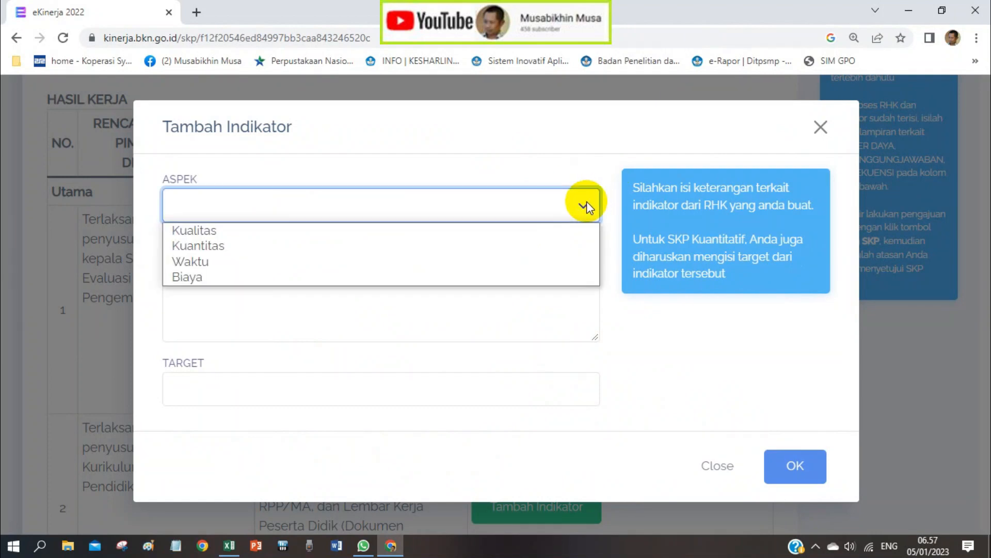
pyautogui.click(540, 232)
pyautogui.click(479, 283)
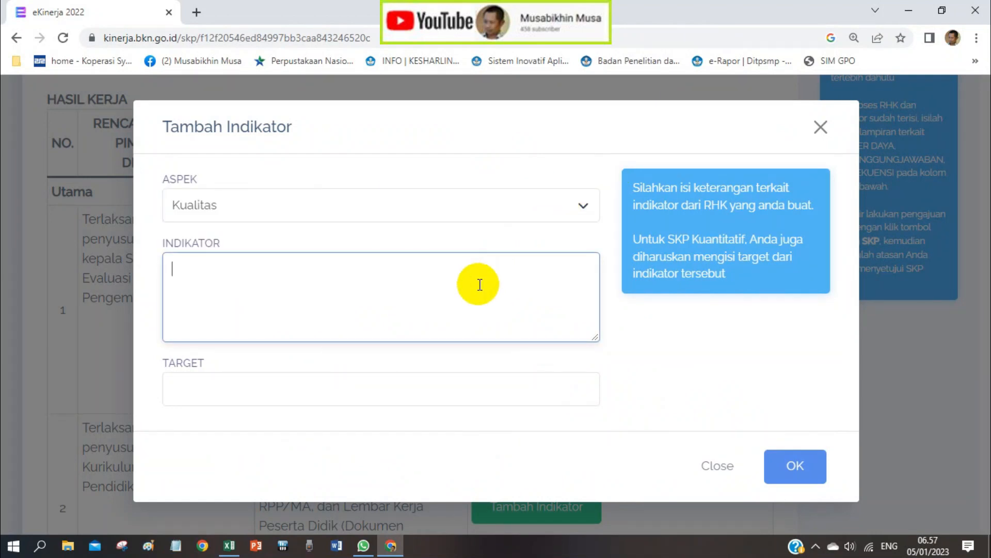
pyautogui.write('Persentase pencapaian Program Tahunan dan Program Semester bagi pelaksanan pembelajaran sesuai Visi, misi dan Tujuan Sekolah')
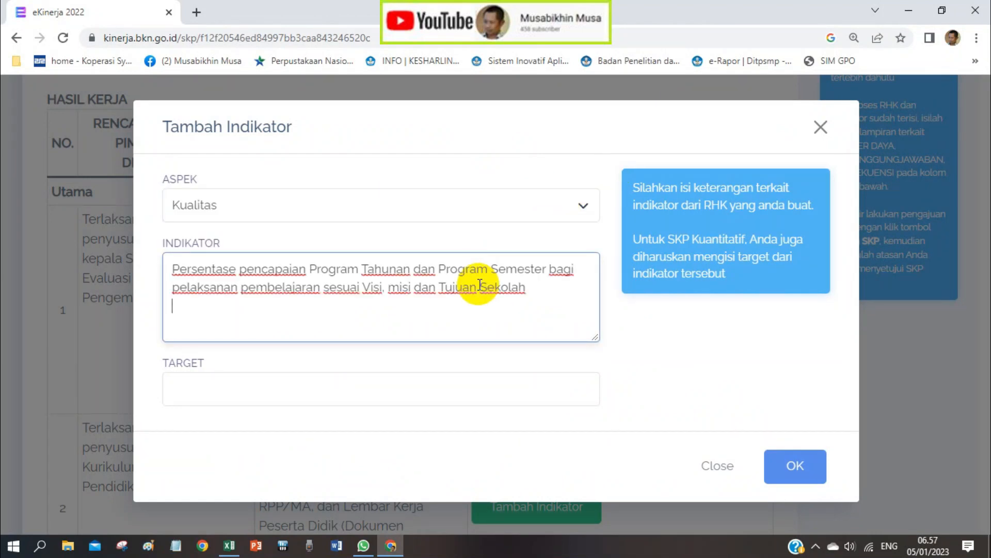
pyautogui.click(363, 382)
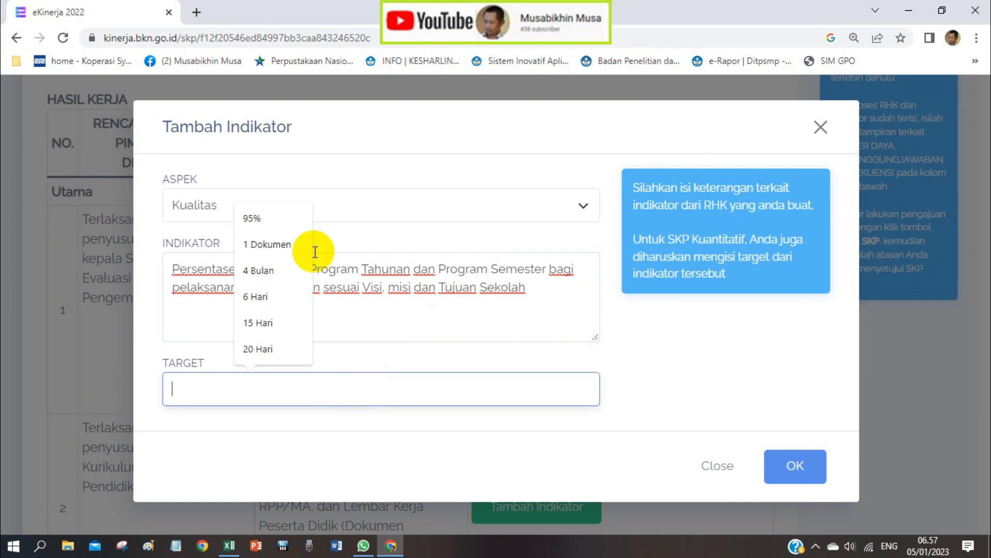
pyautogui.click(255, 216)
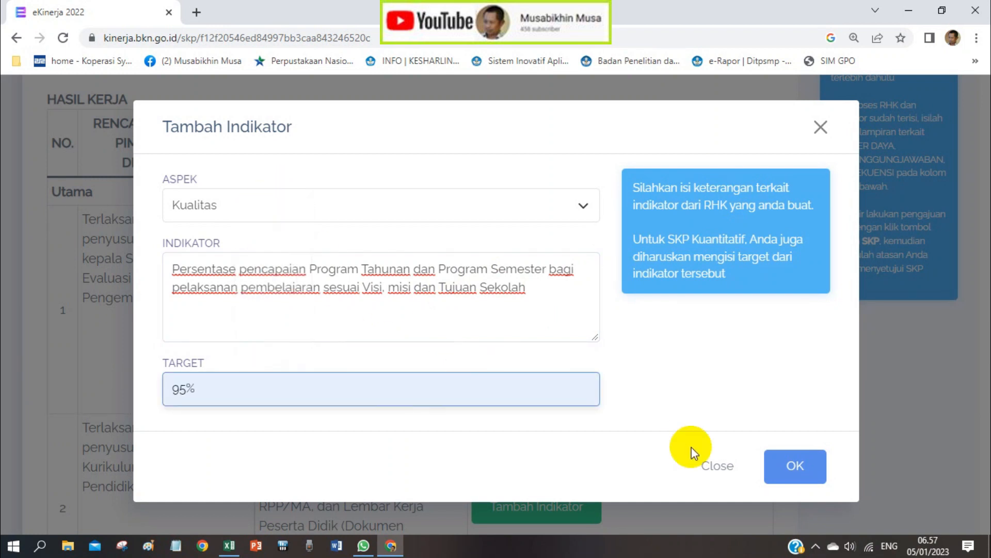
pyautogui.click(785, 470)
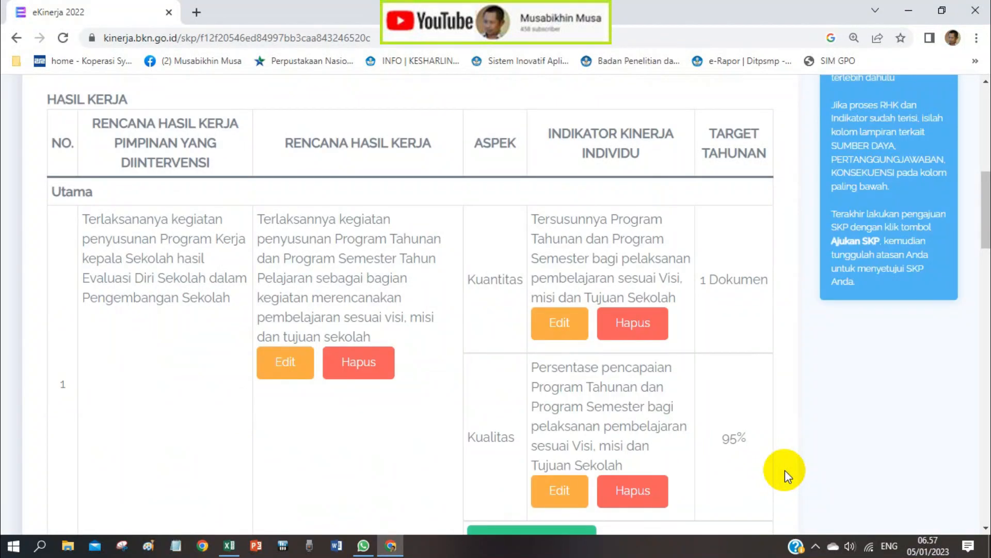
# Switch to Excel, copy the Waktu indicator "Ketepatan waktu pelaksanaan" from P7 and return to eKinerja
pyautogui.scroll(-1, 677, 439)
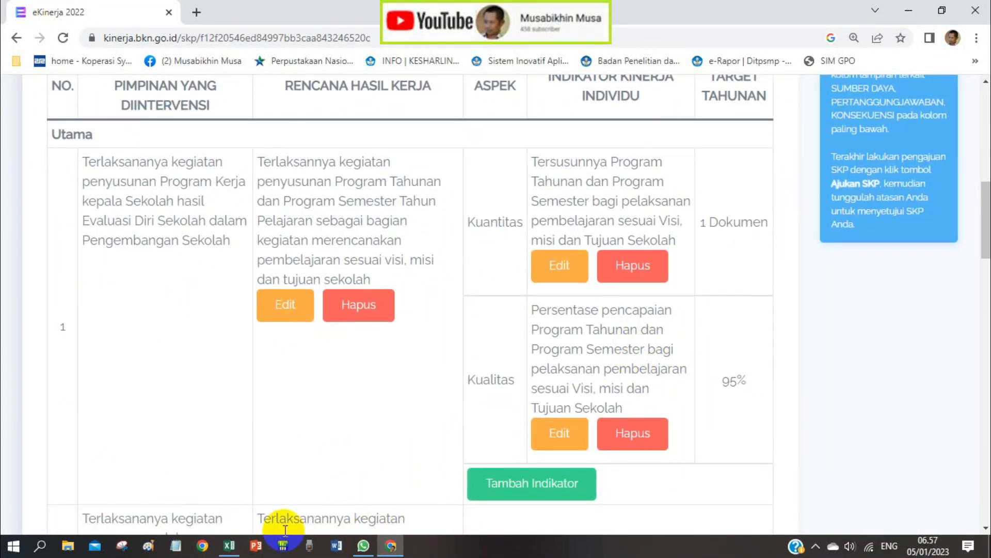
pyautogui.click(230, 547)
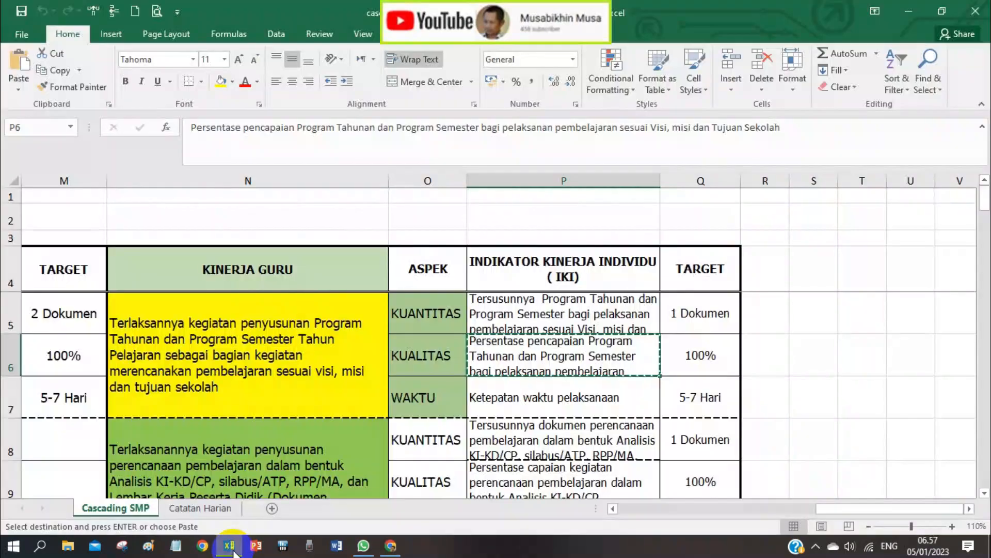
pyautogui.click(489, 398)
pyautogui.hotkey('ctrl', 'c')
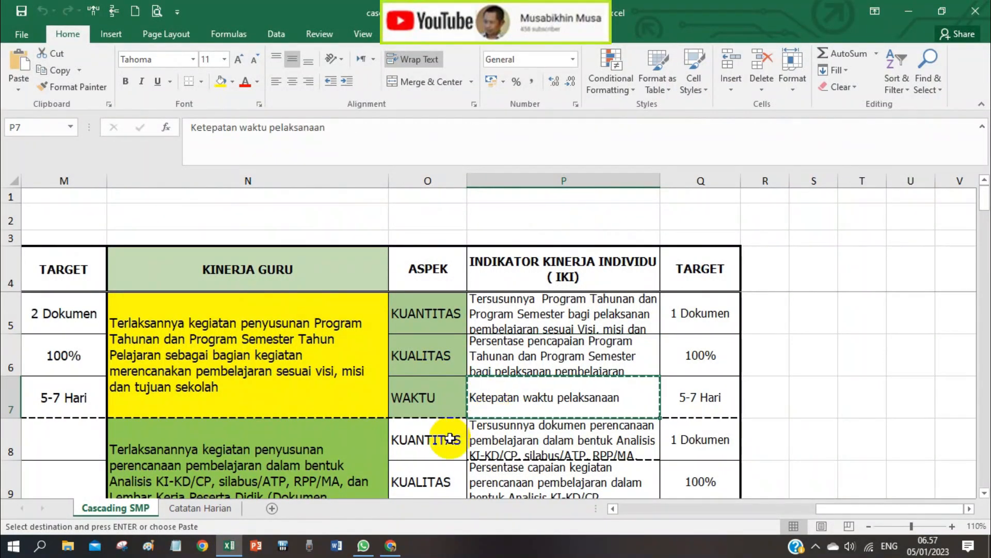
pyautogui.click(393, 546)
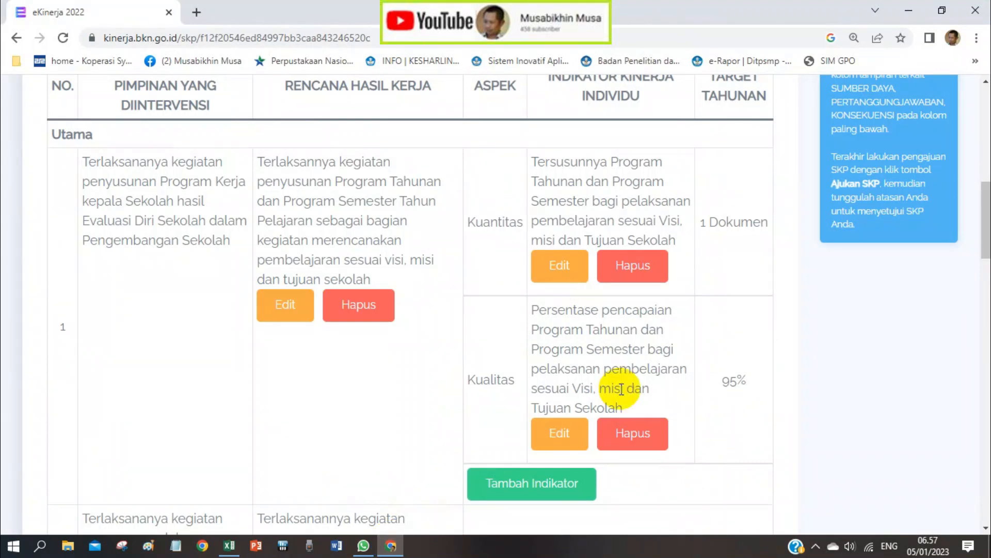
# Add an indicator to the first RHK with Aspek Waktu, Indikator "Ketepatan waktu pelaksanaan" and Target "6 Hari"
pyautogui.scroll(-2, 453, 392)
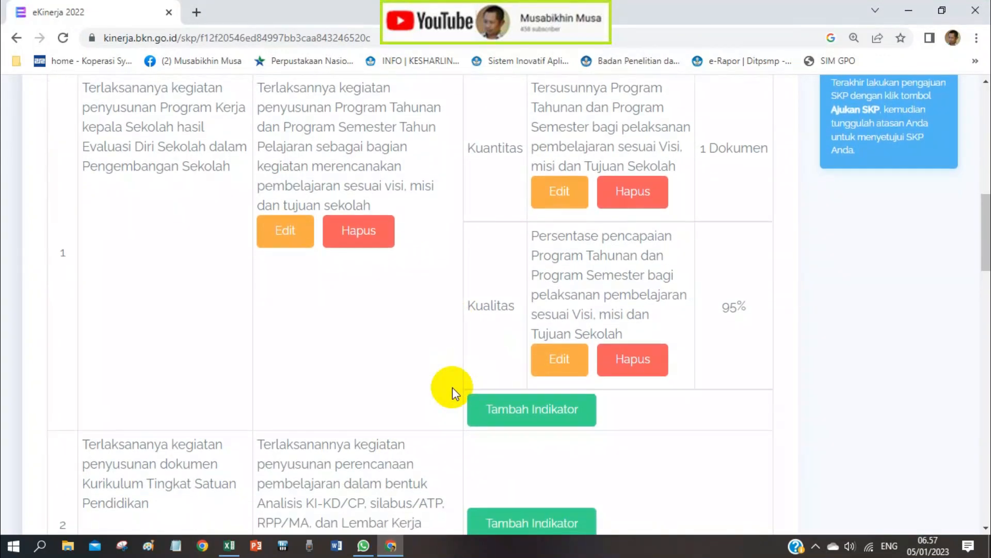
pyautogui.click(509, 409)
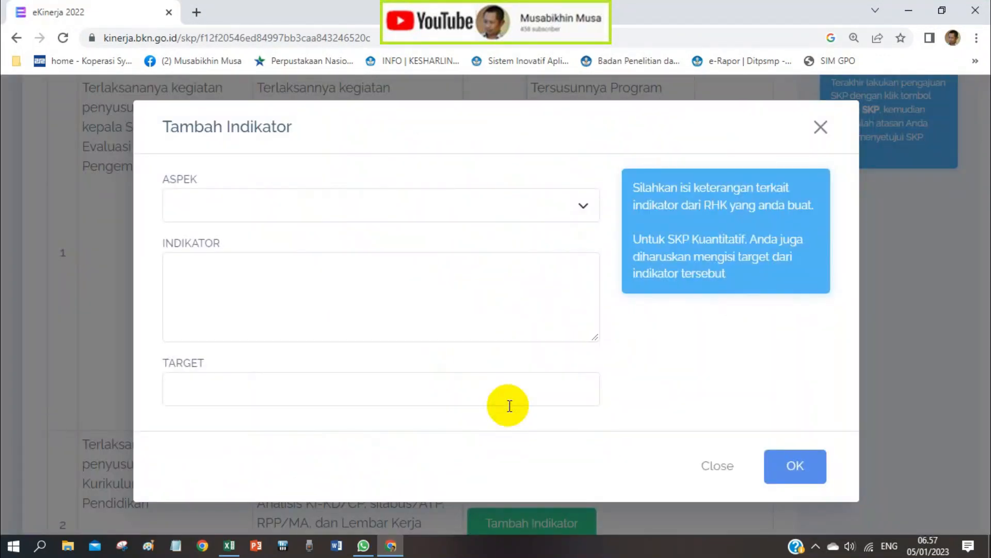
pyautogui.click(587, 207)
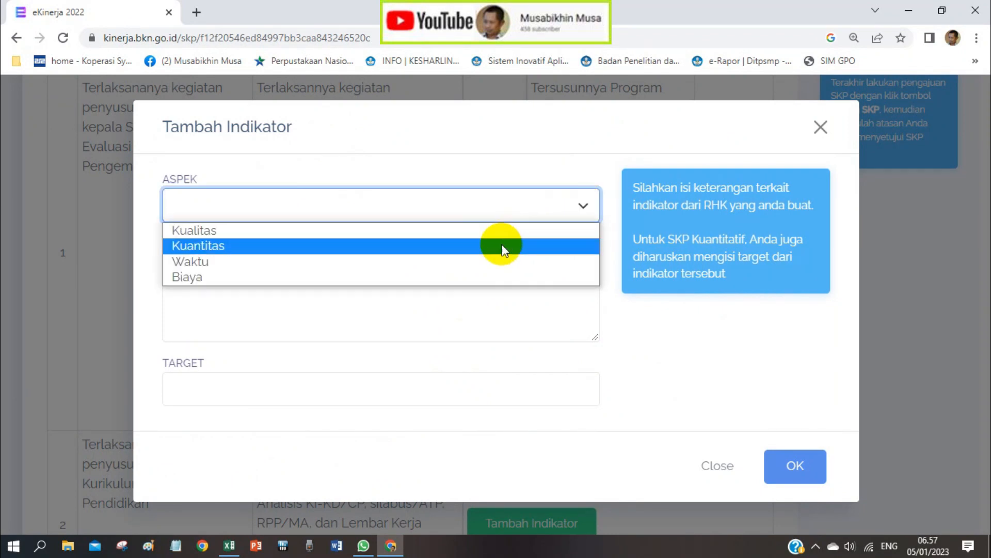
pyautogui.click(493, 258)
pyautogui.click(437, 301)
pyautogui.hotkey('ctrl', 'v')
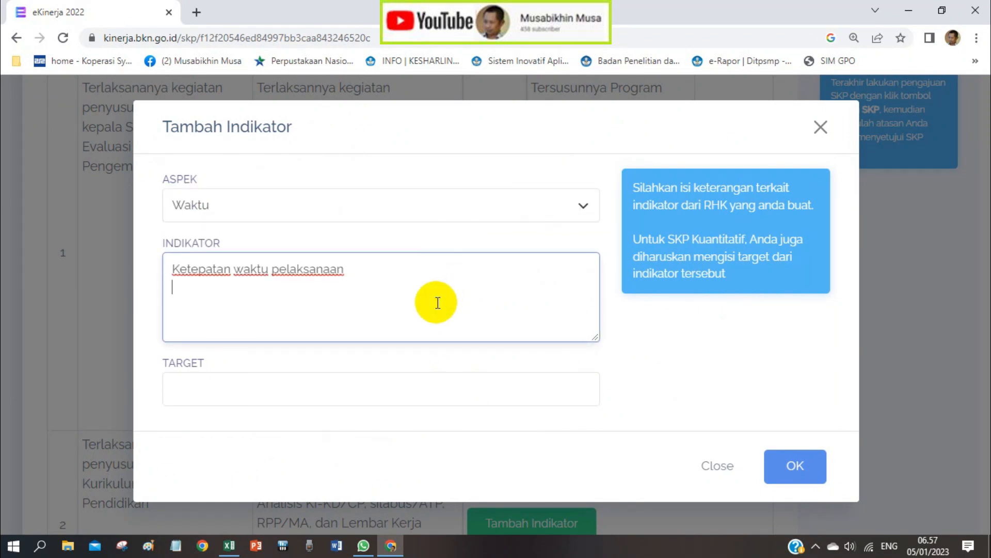
pyautogui.click(355, 380)
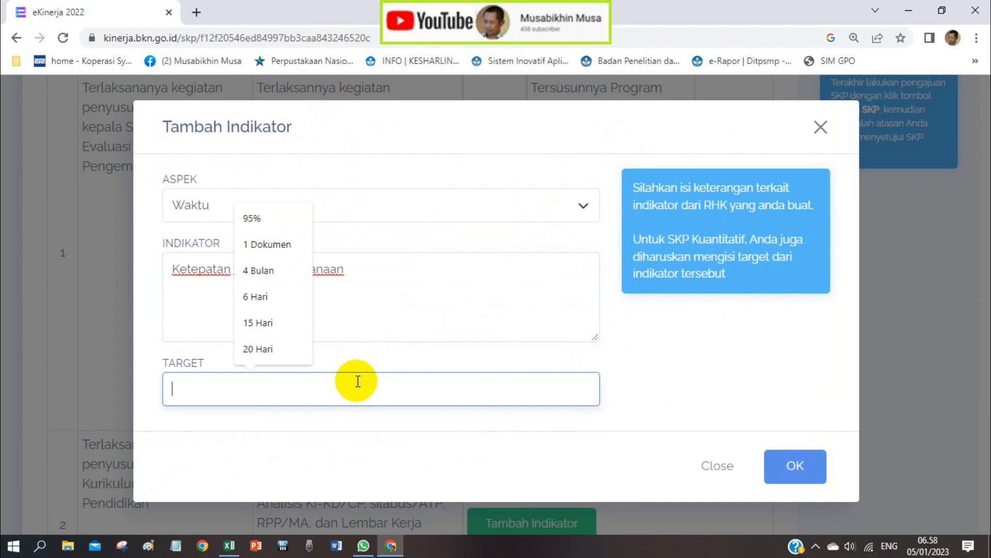
pyautogui.click(272, 298)
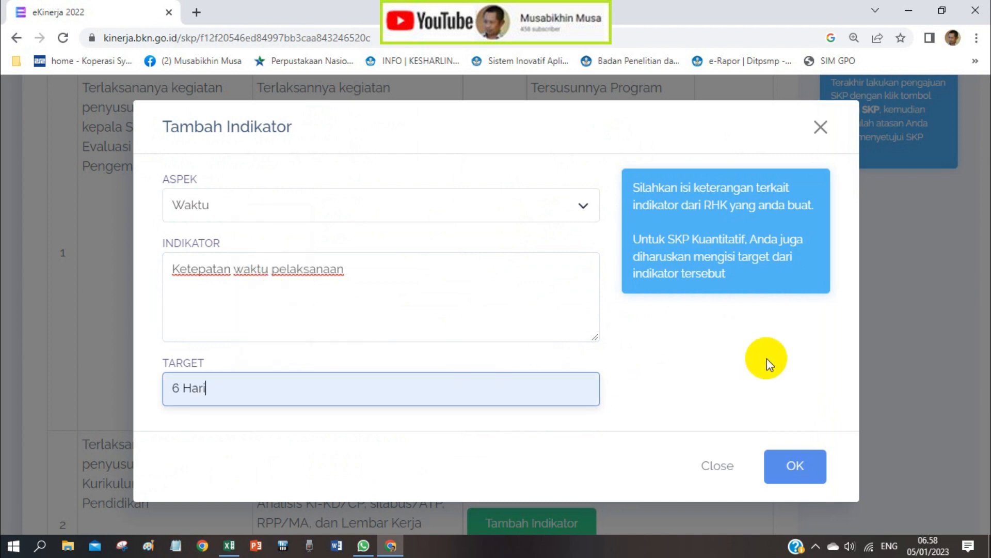
pyautogui.click(797, 465)
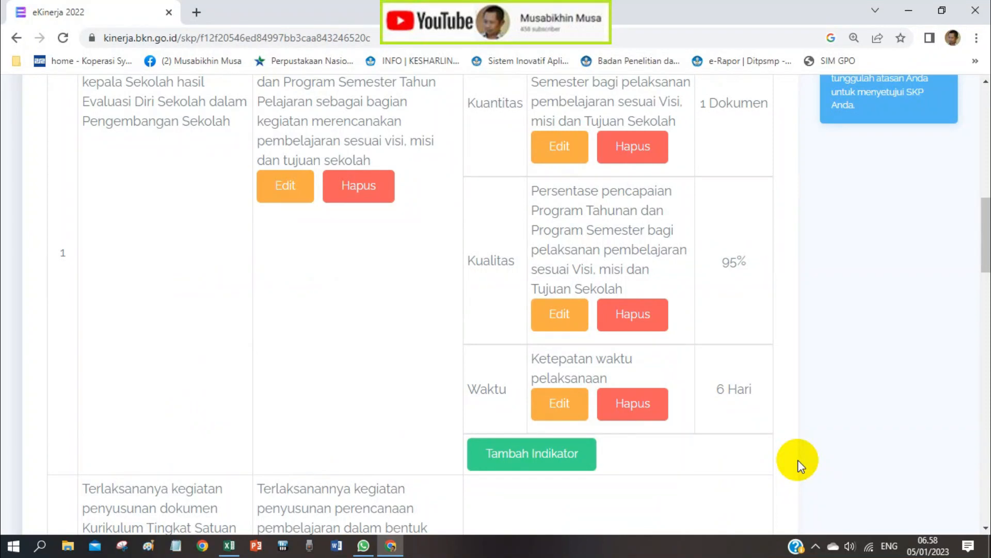
pyautogui.scroll(-5, 751, 439)
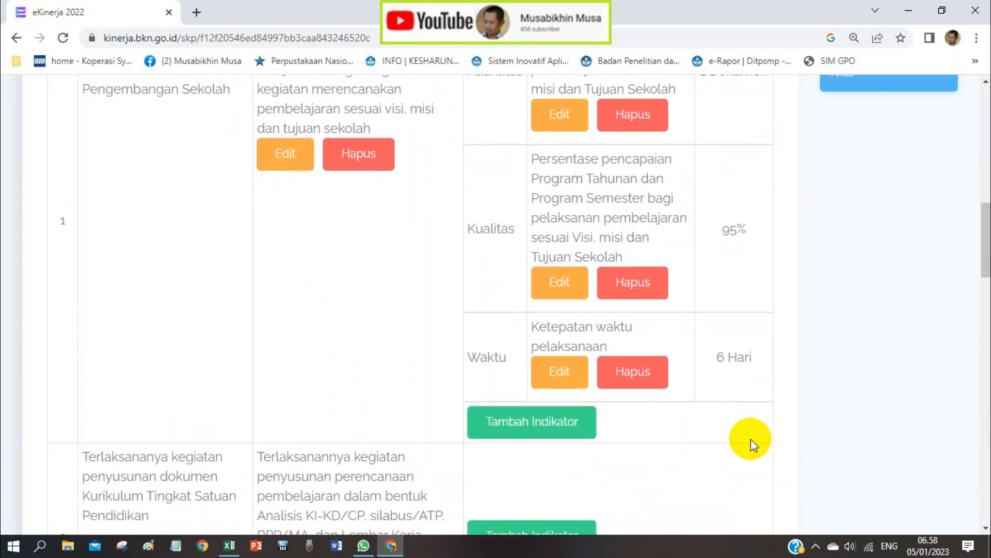
# Switch to Excel, copy the Kuantitas indicator "Tersususnnya laporan program Pembelajaran sesuai jadwal dan kalender pendidikan" from P11 and return to eKinerja
pyautogui.scroll(-2, 751, 439)
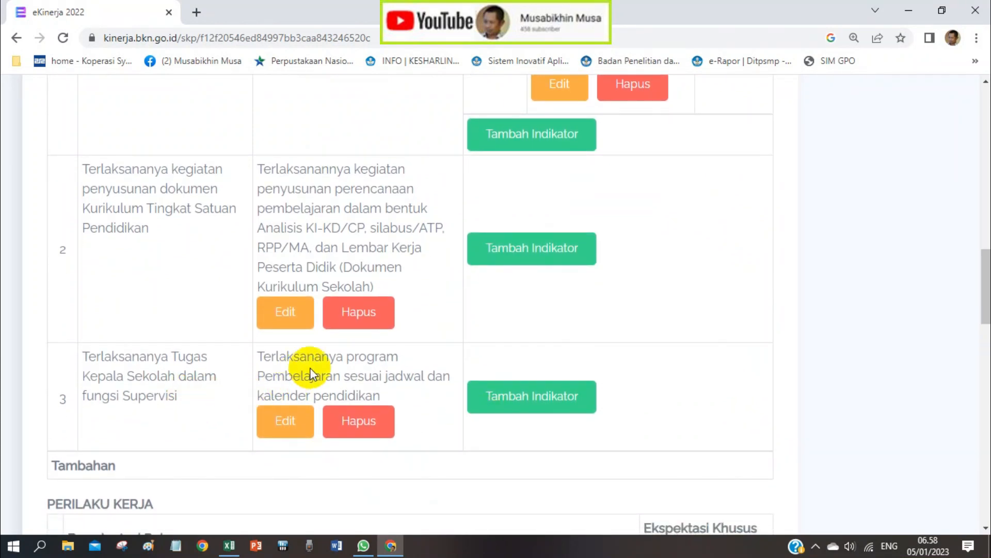
pyautogui.click(230, 546)
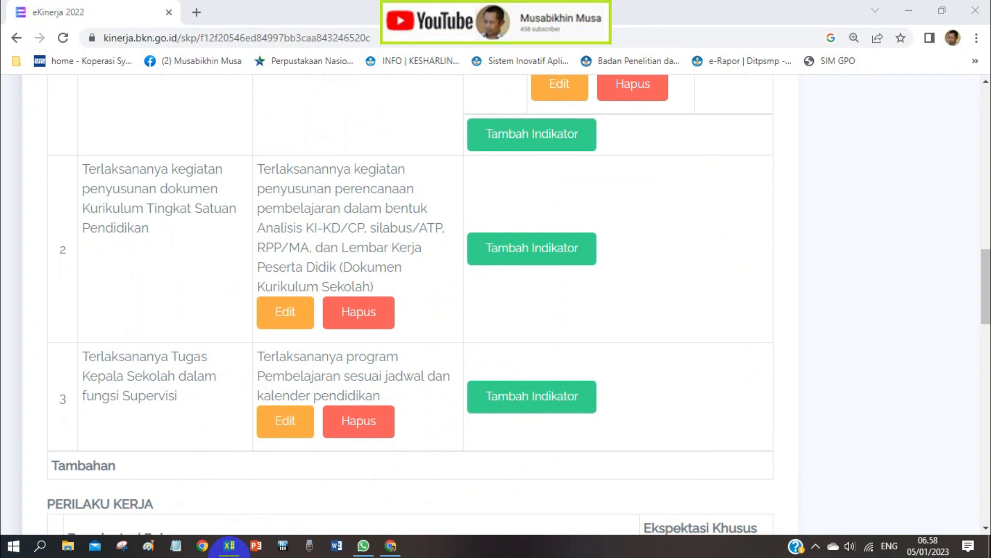
pyautogui.click(229, 546)
pyautogui.scroll(-3, 511, 434)
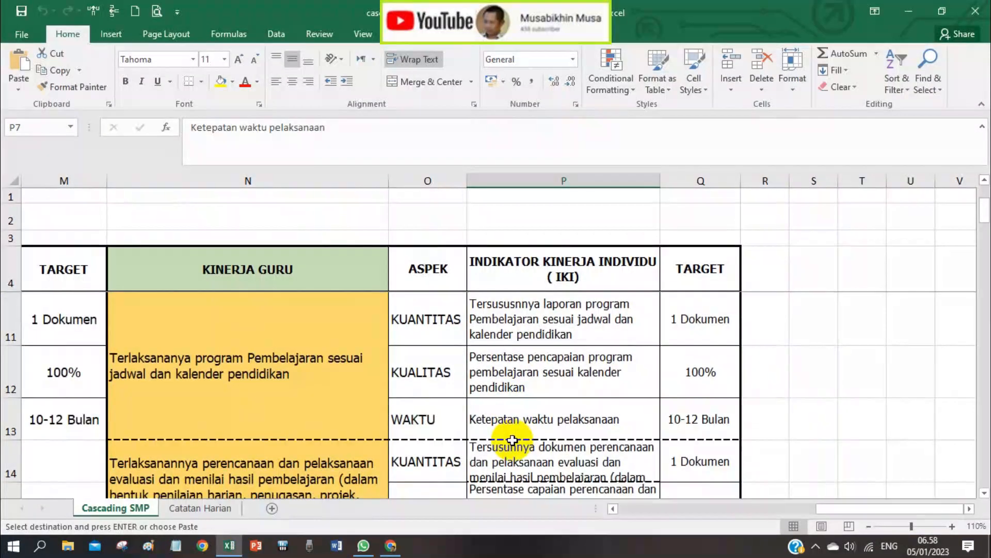
pyautogui.scroll(3, 511, 439)
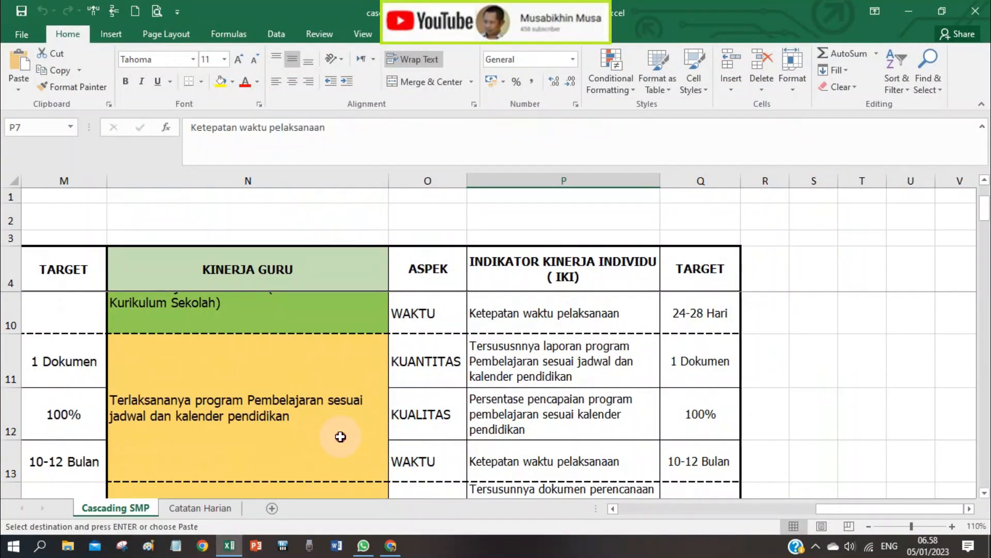
pyautogui.click(340, 436)
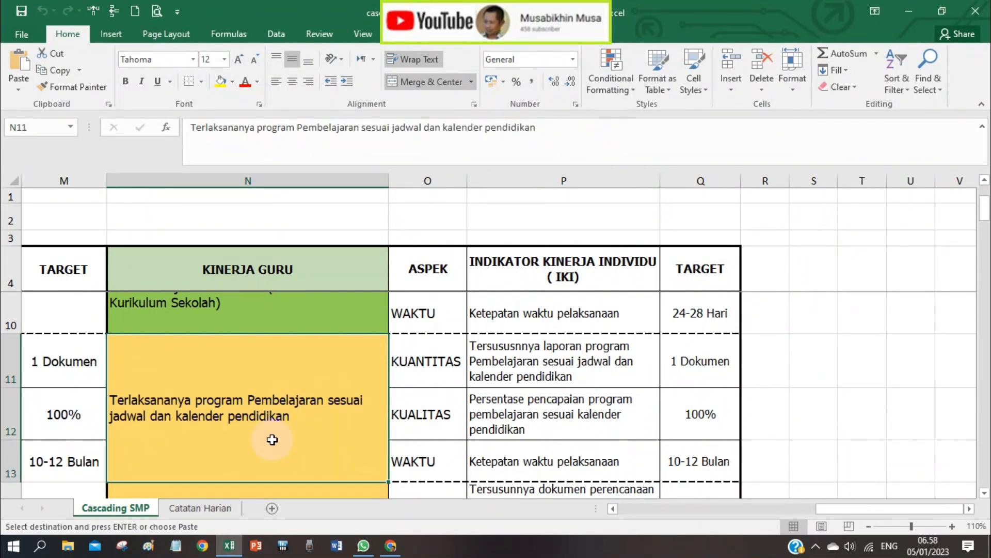
pyautogui.click(531, 362)
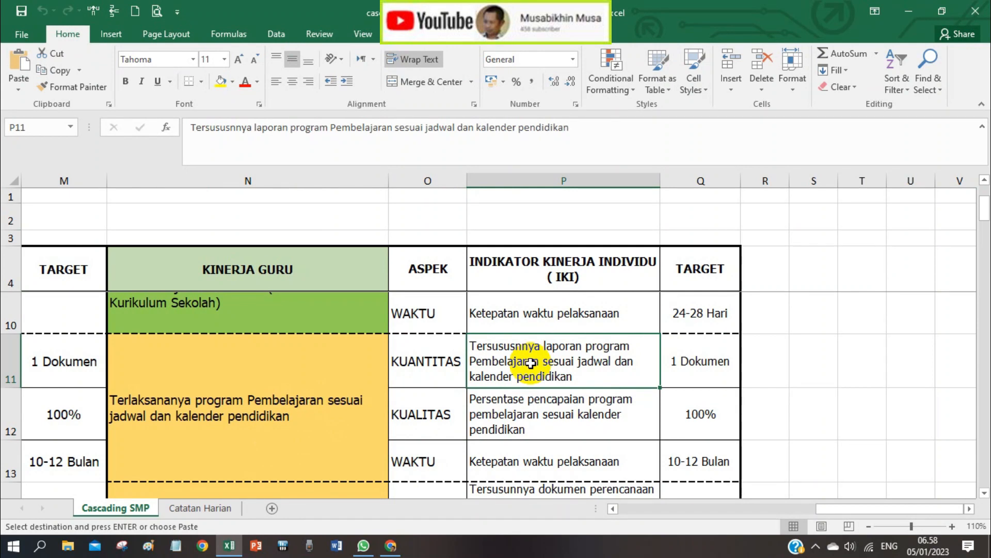
pyautogui.hotkey('ctrl', 'c')
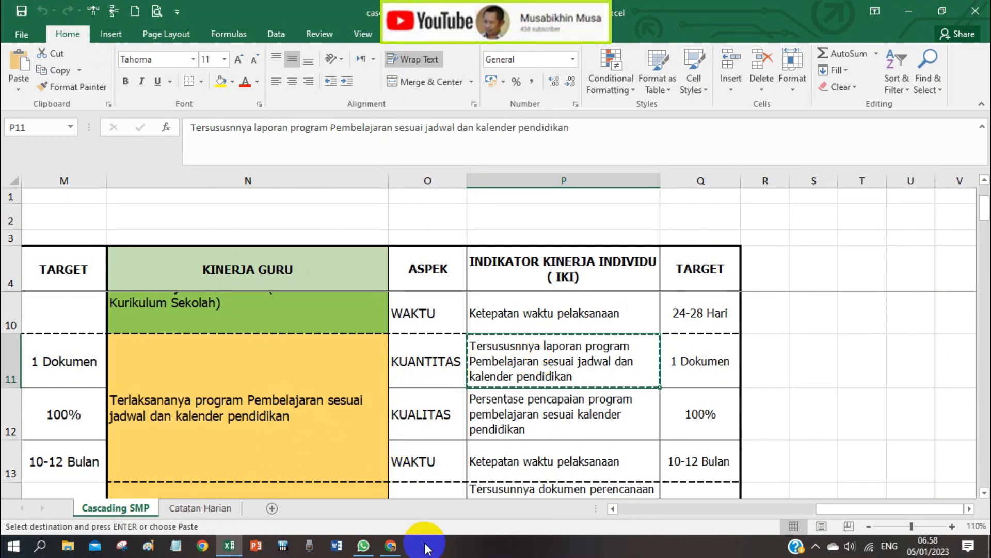
pyautogui.click(397, 547)
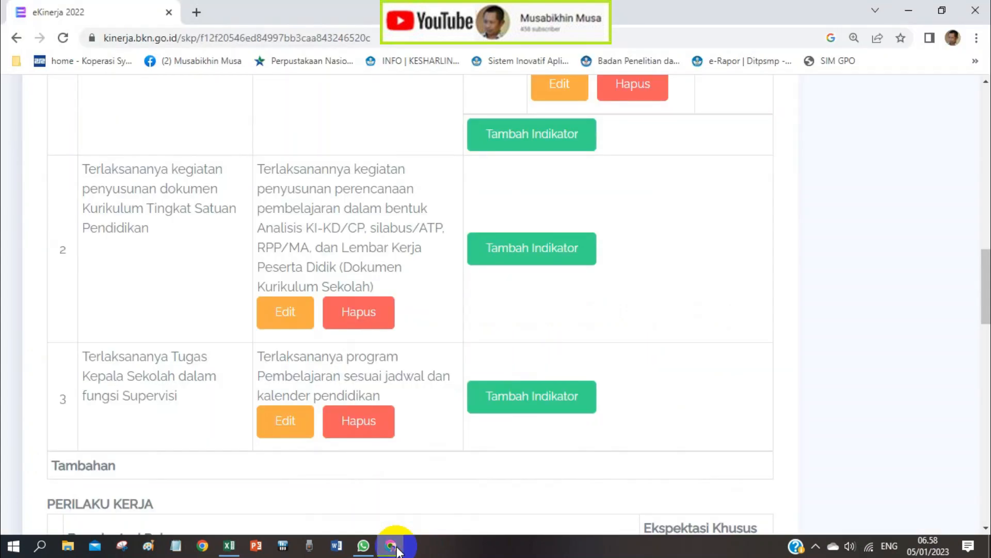
pyautogui.click(509, 398)
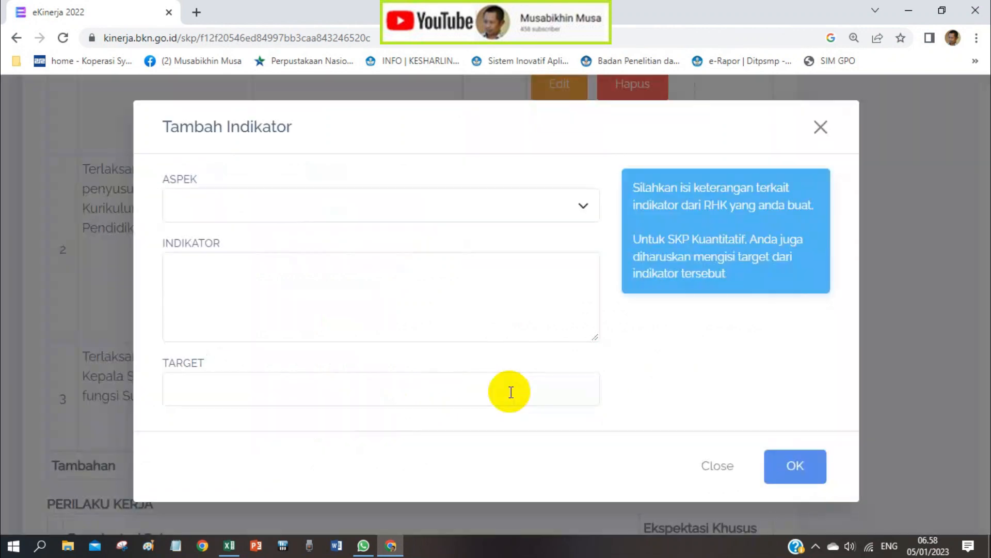
pyautogui.click(581, 206)
pyautogui.click(493, 242)
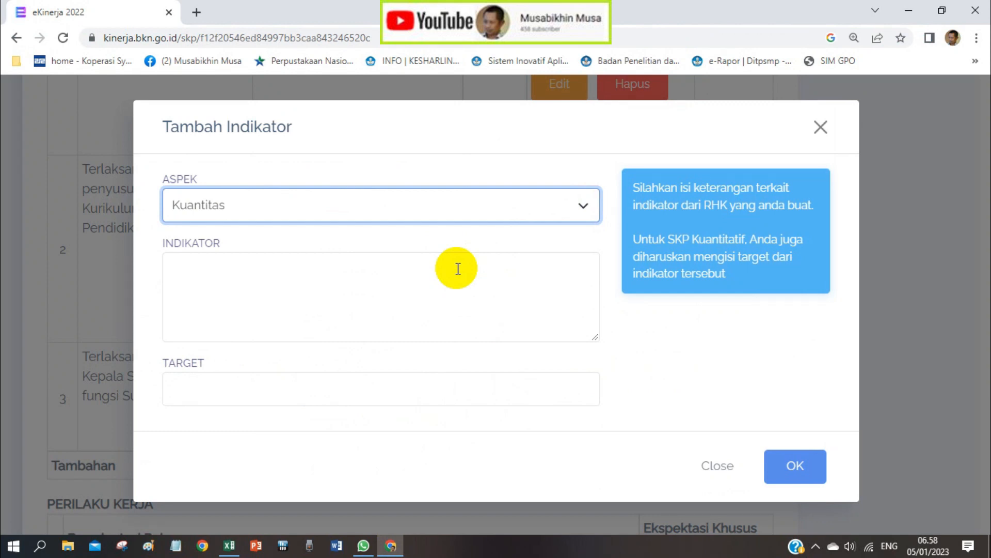
pyautogui.click(616, 349)
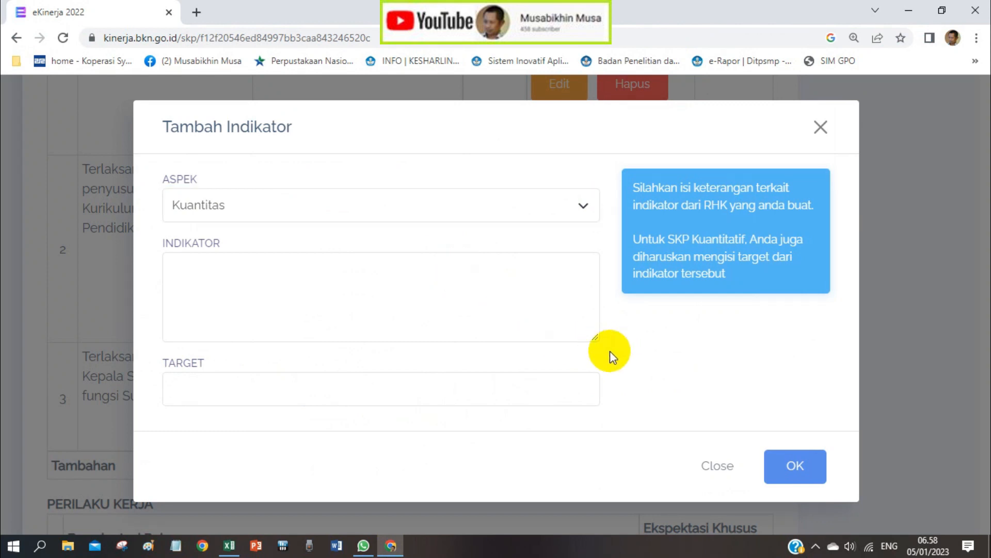
pyautogui.click(822, 130)
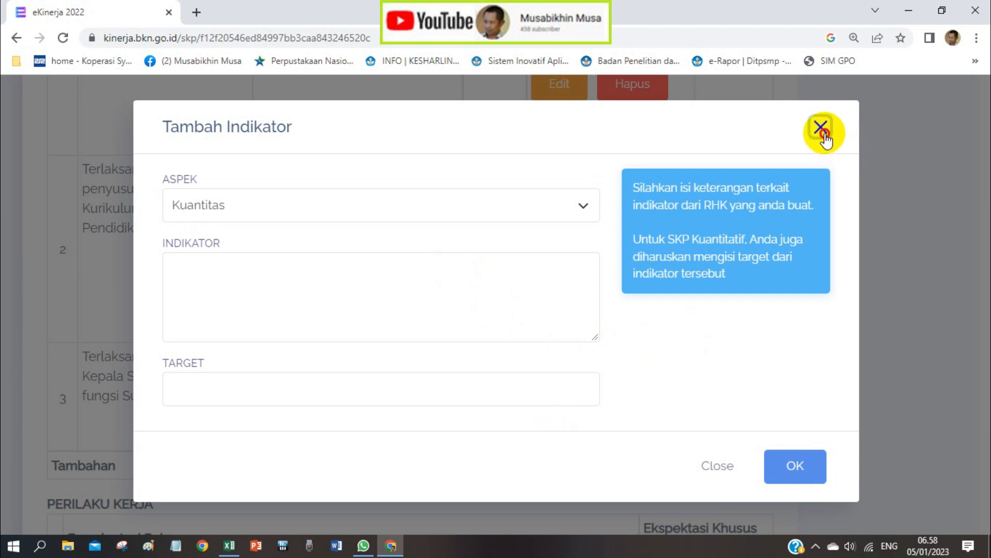
# Switch to Excel, copy the Kualitas indicator "Persentase pencapaian program pembelajaran sesuai kalender pendidikan" from P12 and return to eKinerja
pyautogui.click(231, 546)
pyautogui.click(577, 423)
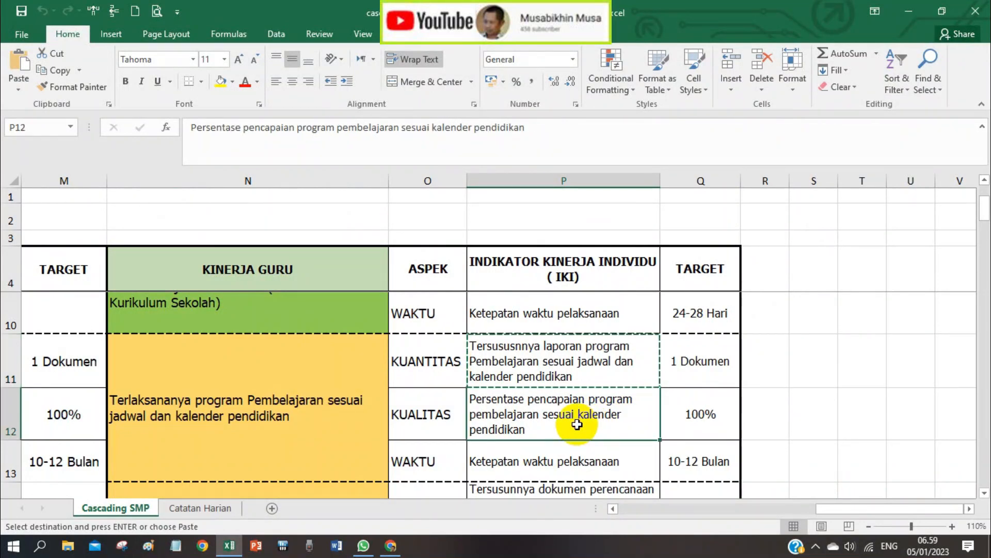
pyautogui.hotkey('ctrl', 'c')
pyautogui.click(389, 547)
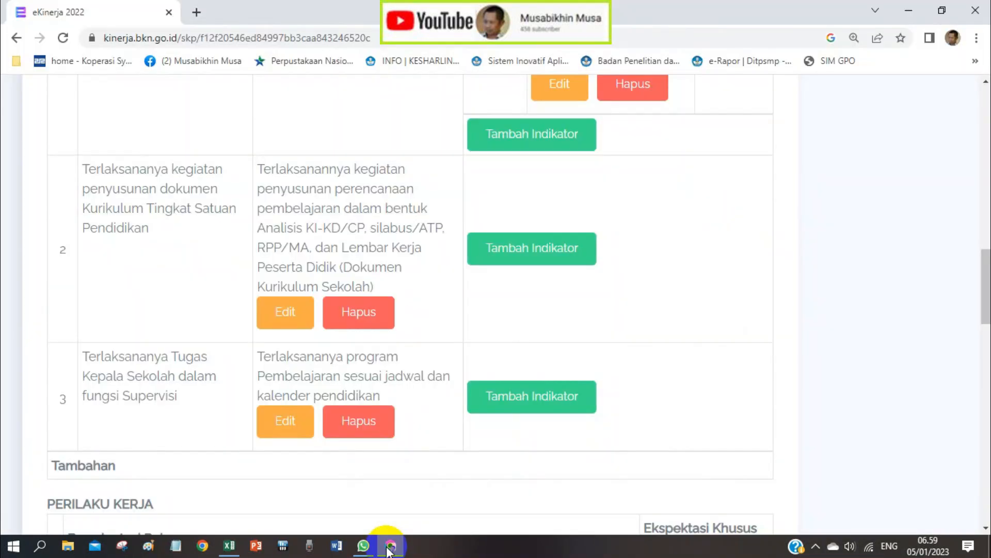
# Add an indicator to the RHK "Terlaksananya program Pembelajaran..." with Aspek Kualitas, the copied "Persentase pencapaian program pembelajaran..." text and Target 95%
pyautogui.click(543, 410)
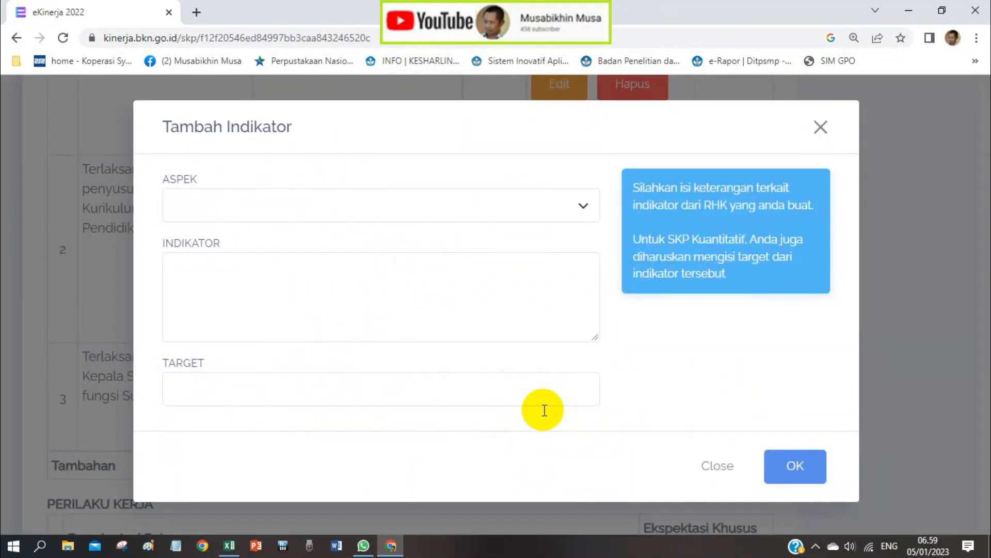
pyautogui.click(565, 206)
pyautogui.click(524, 230)
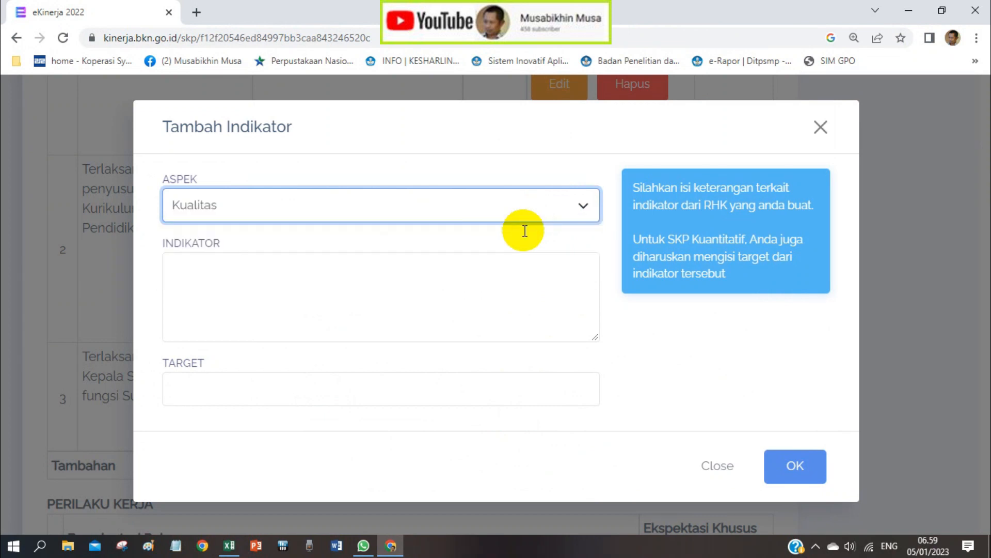
pyautogui.click(488, 287)
pyautogui.hotkey('ctrl', 'v')
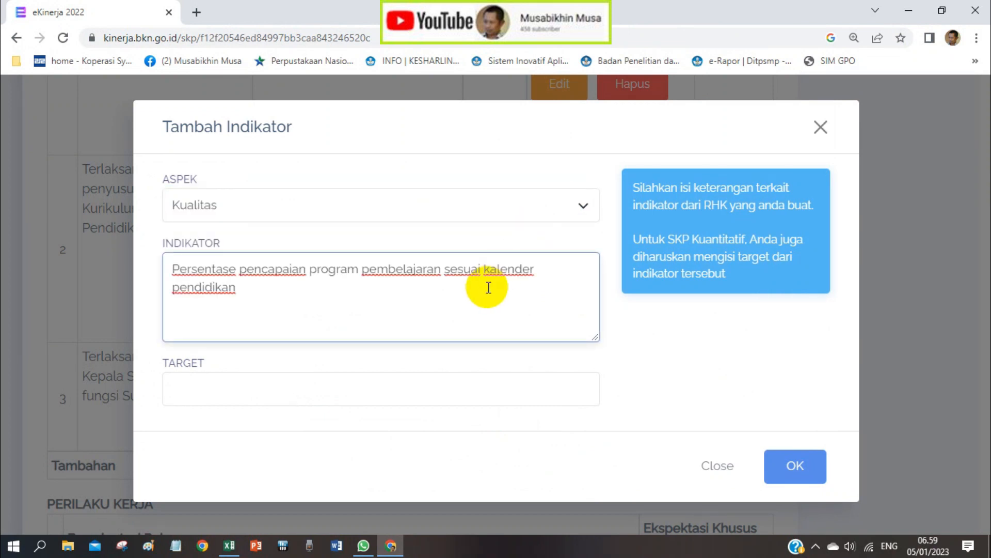
pyautogui.click(410, 390)
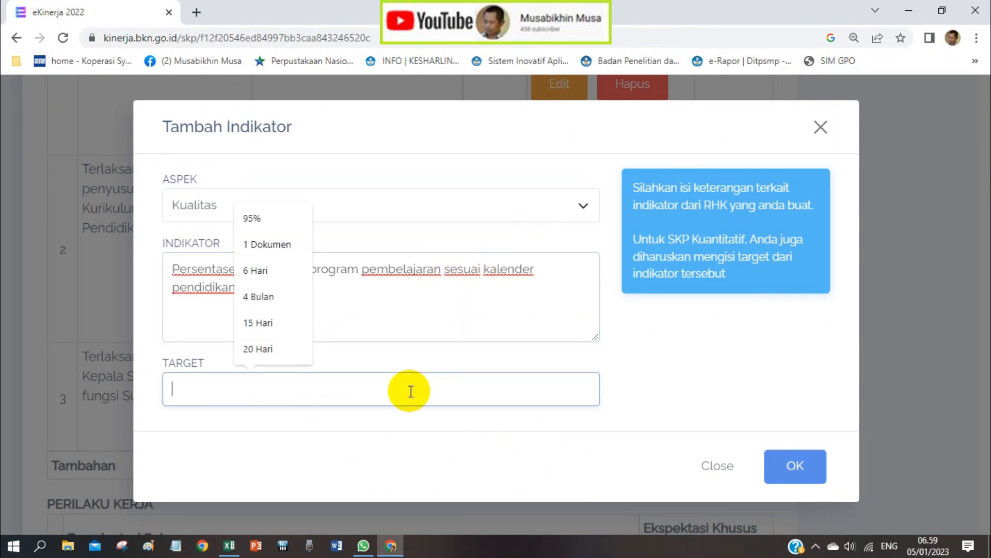
pyautogui.click(270, 218)
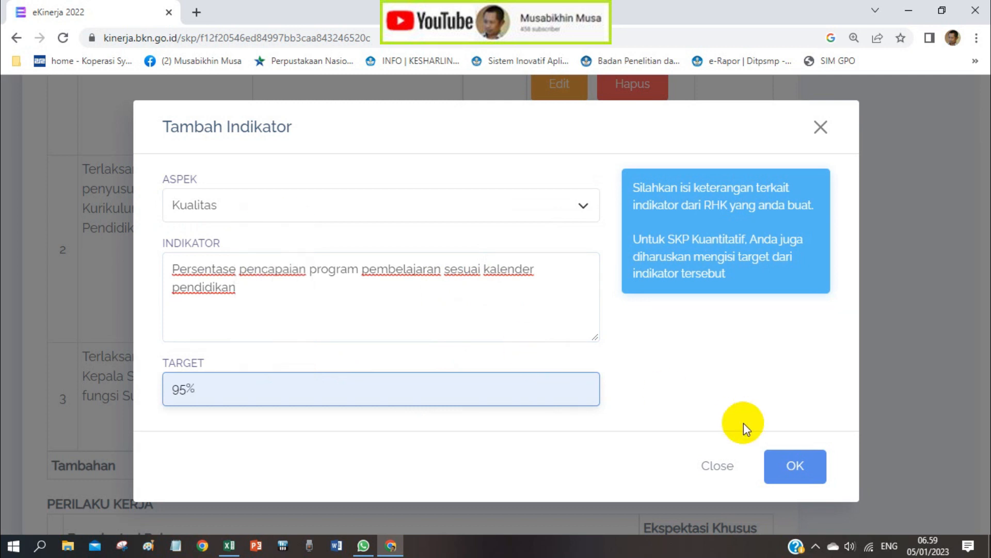
pyautogui.click(786, 468)
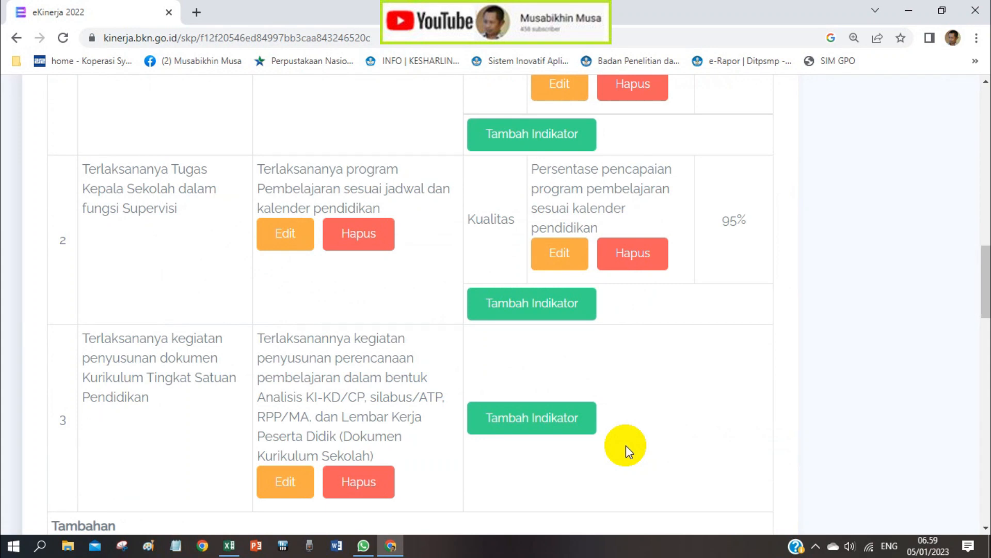
# Switch to Excel, copy the Kuantitas indicator "Tersususnnya laporan program Pembelajaran..." from P11 and return to eKinerja
pyautogui.scroll(-3, 626, 445)
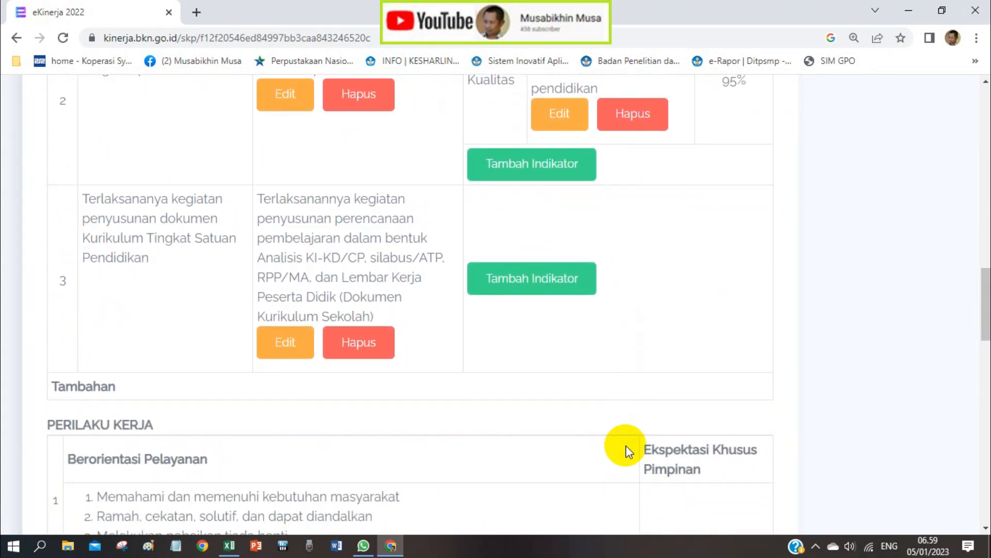
pyautogui.scroll(3, 638, 357)
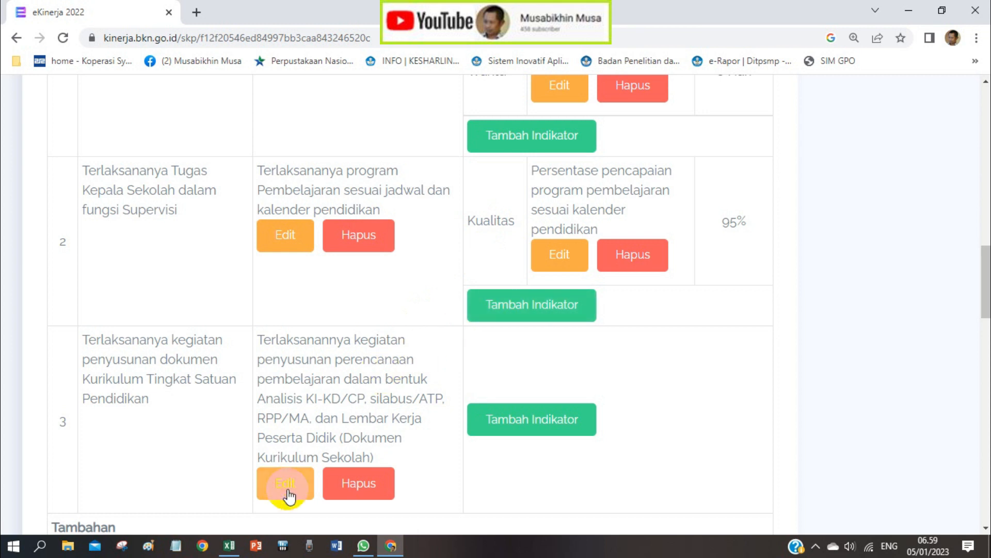
pyautogui.click(230, 547)
pyautogui.click(516, 373)
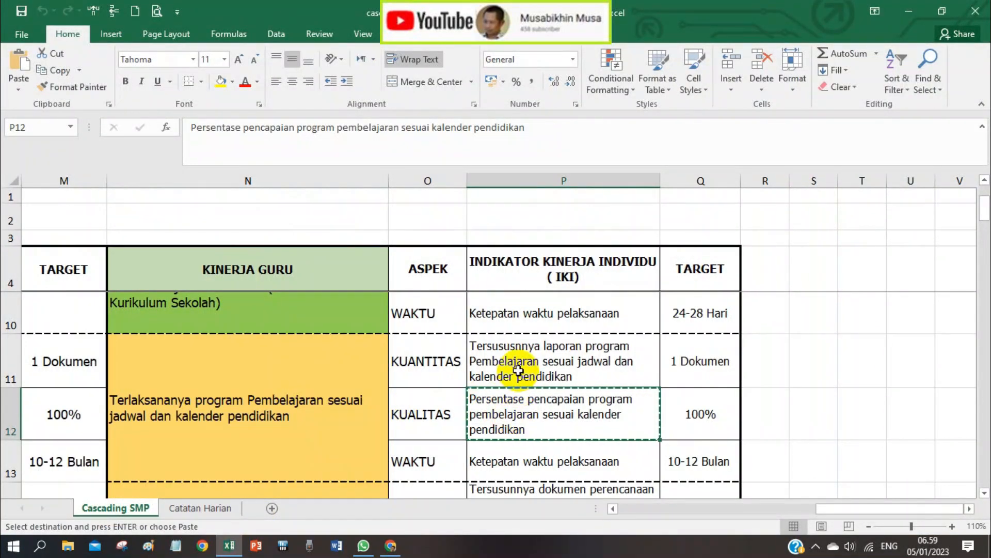
pyautogui.hotkey('ctrl', 'c')
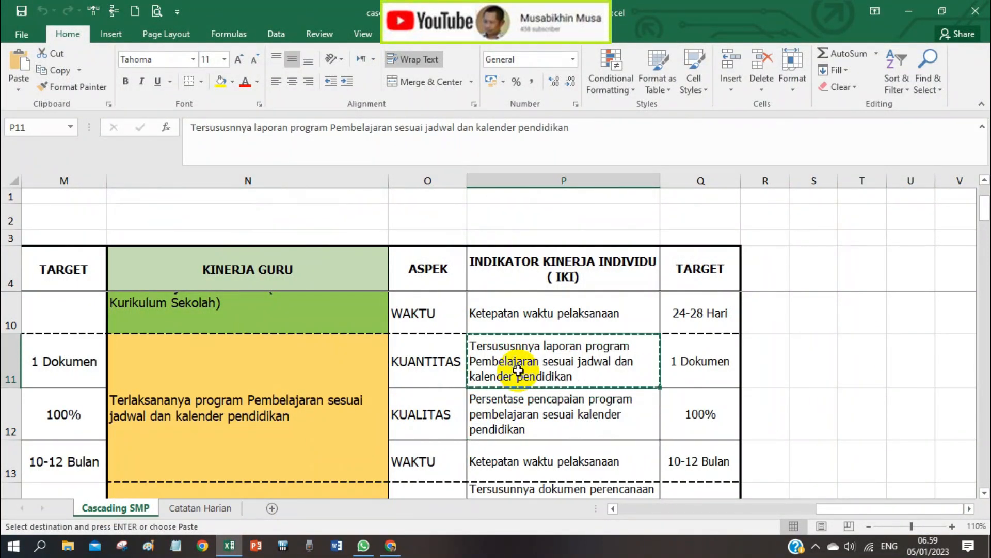
pyautogui.click(391, 545)
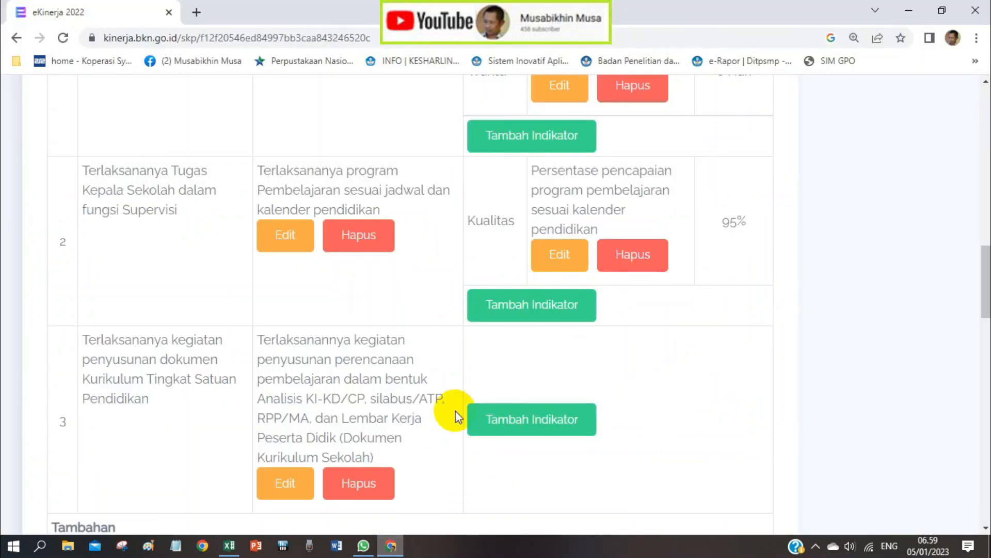
# Add an indicator to the second RHK with Aspek Kuantitas, the copied "Tersususnnya laporan program Pembelajaran..." text and Target "1 Dokumen"
pyautogui.click(532, 305)
pyautogui.click(533, 303)
pyautogui.hotkey('ctrl', 'v')
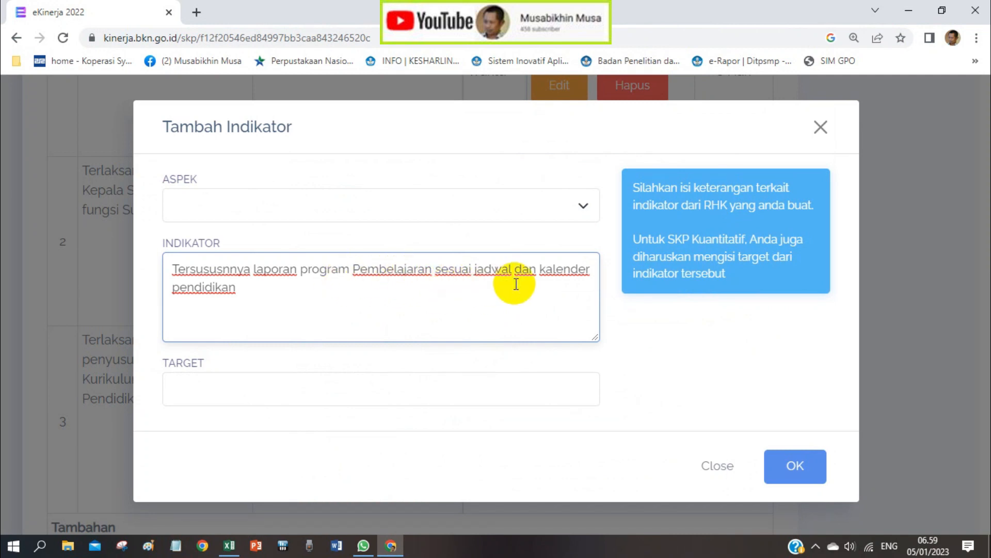
pyautogui.click(519, 204)
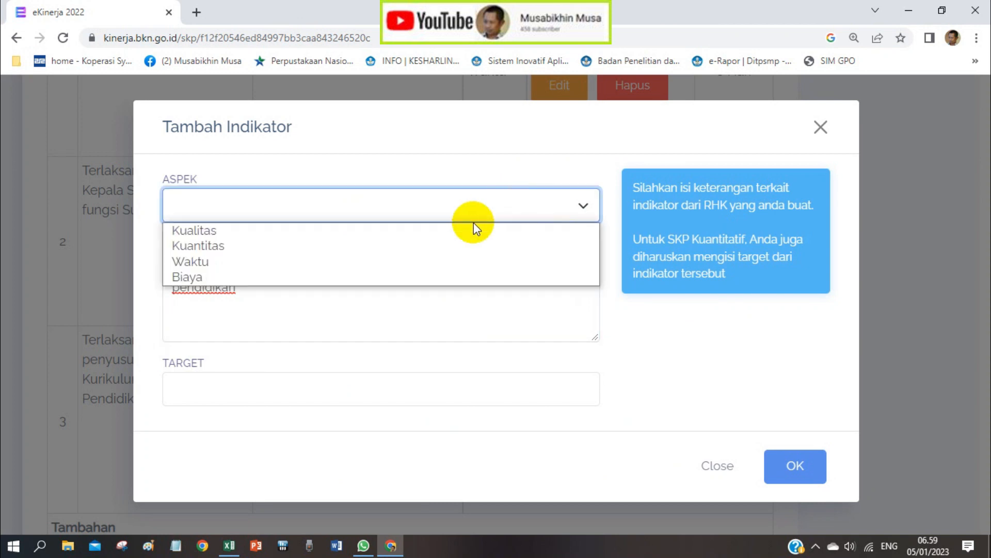
pyautogui.click(453, 245)
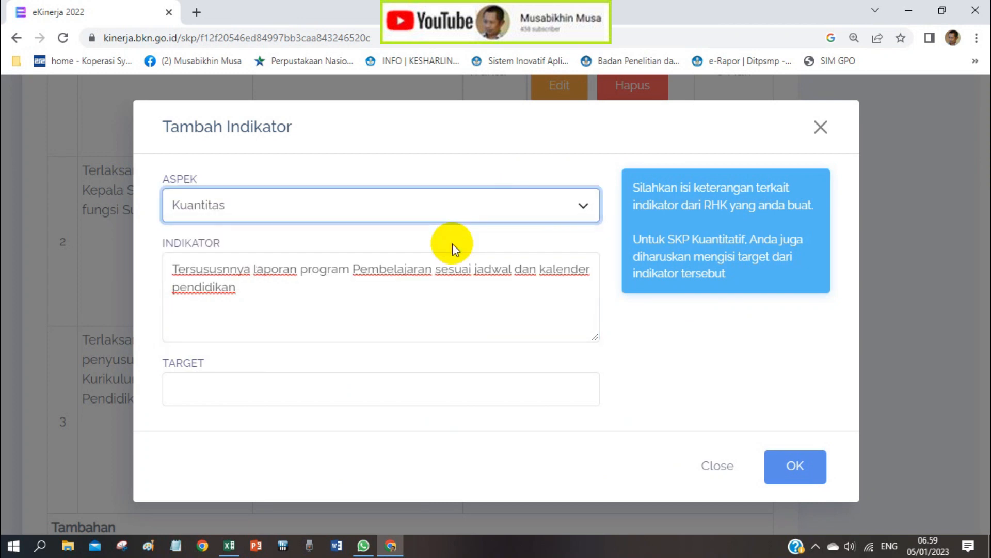
pyautogui.click(386, 382)
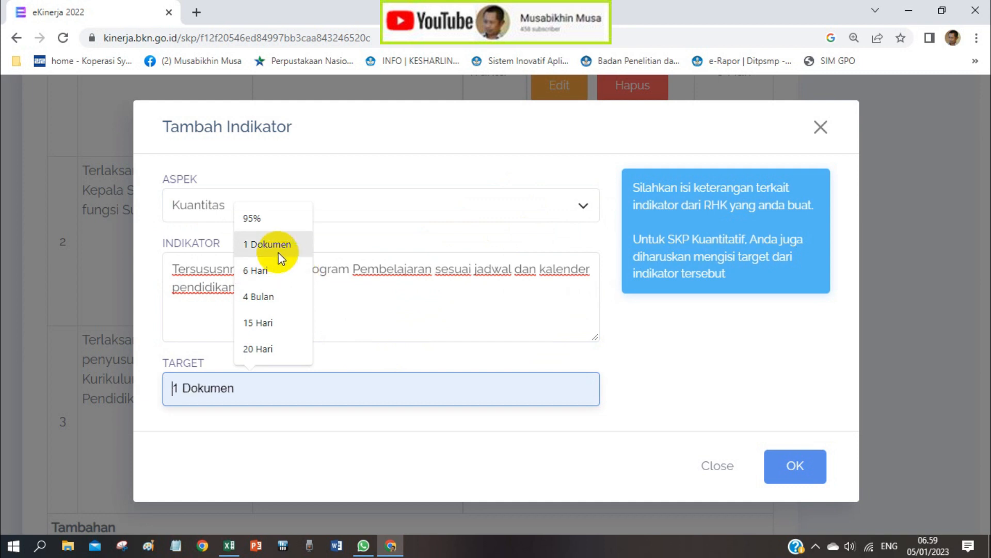
pyautogui.click(266, 245)
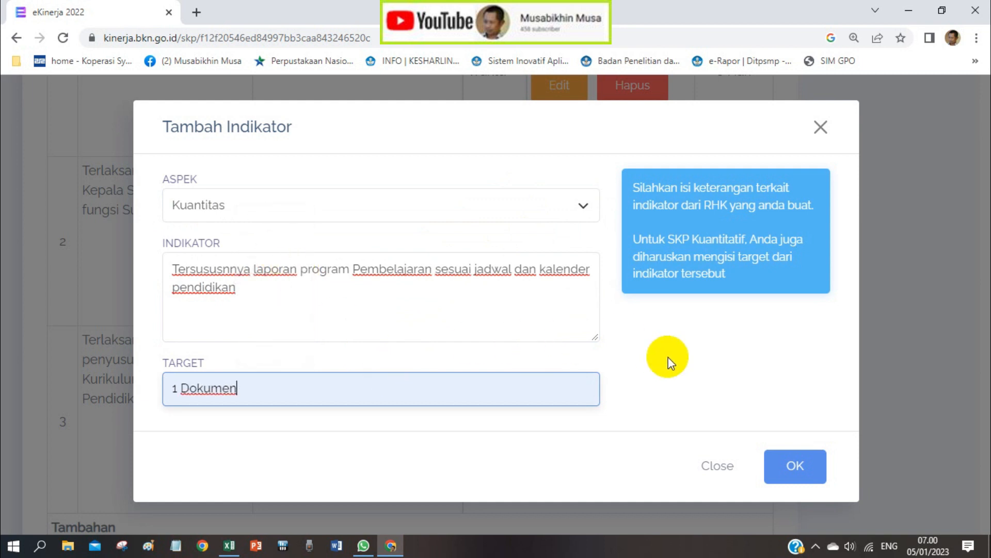
pyautogui.click(799, 465)
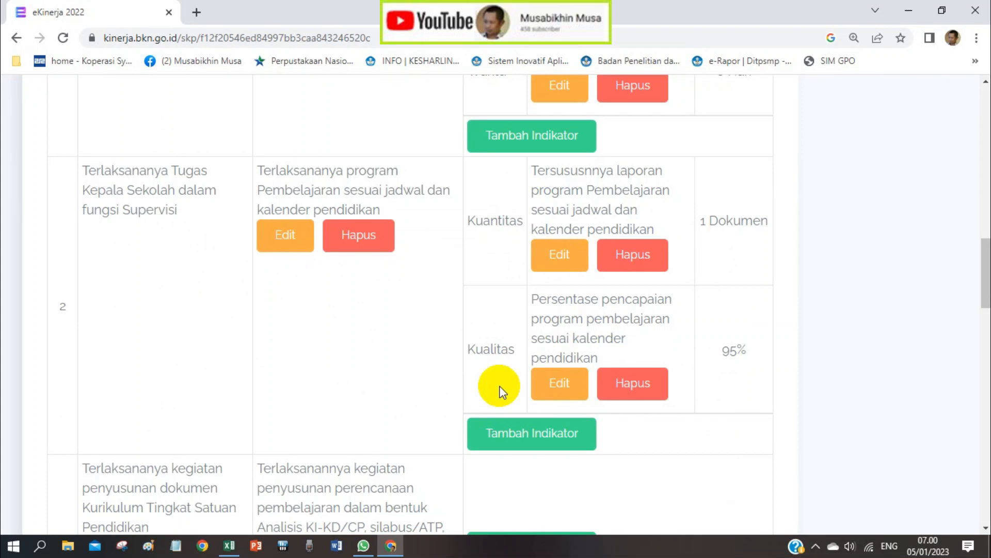
# Switch to Excel, copy the Waktu indicator "Ketepatan waktu pelaksanaan" from P13 and return to eKinerja
pyautogui.click(233, 545)
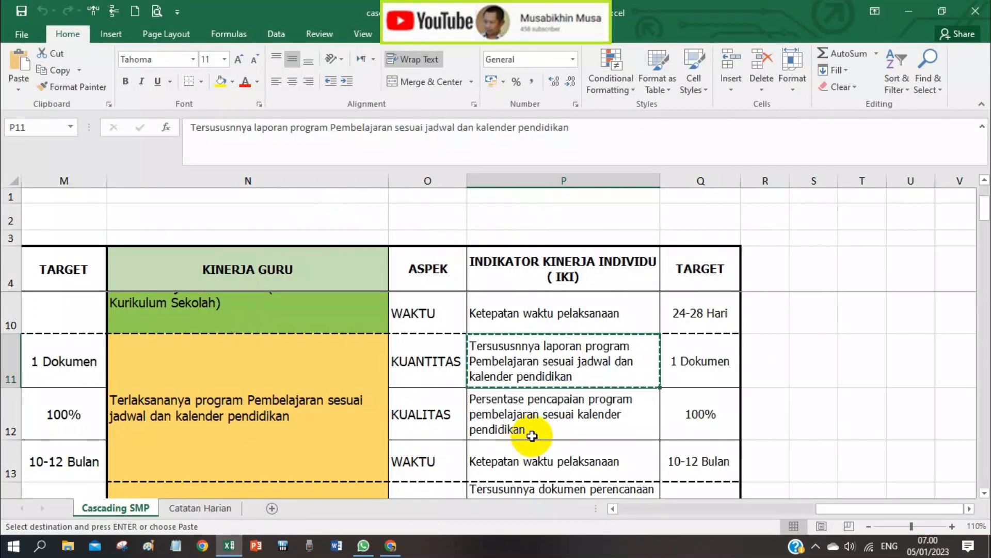
pyautogui.click(532, 459)
pyautogui.hotkey('ctrl', 'c')
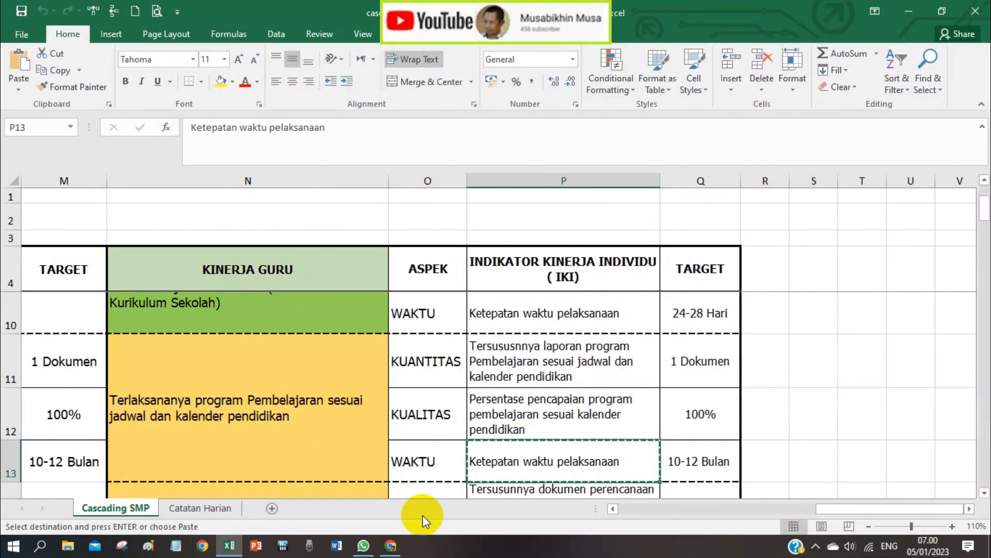
pyautogui.click(391, 545)
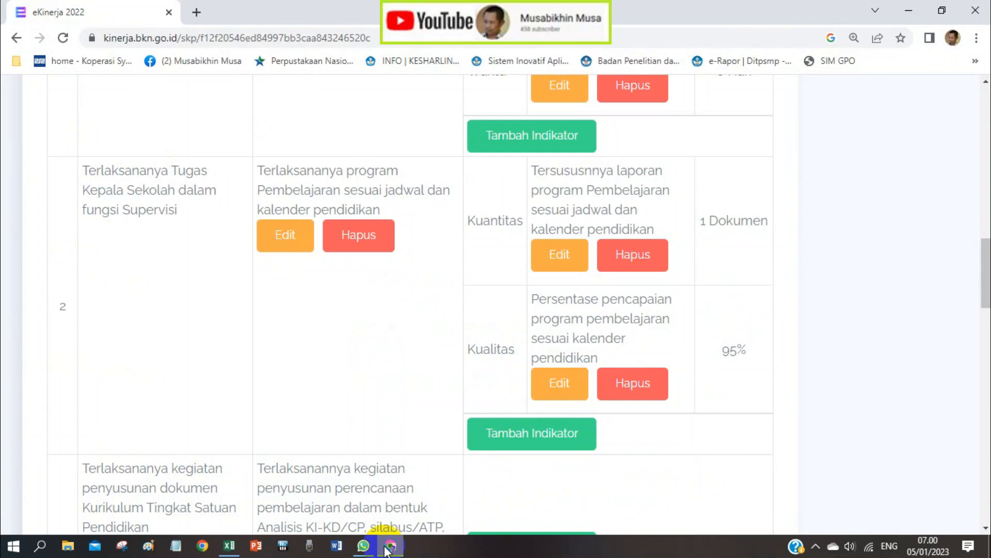
# Add an indicator to the second RHK with Aspek Waktu, the copied "Ketepatan waktu pelaksanaan" text and Target "10 Bulan"
pyautogui.click(505, 438)
pyautogui.click(561, 209)
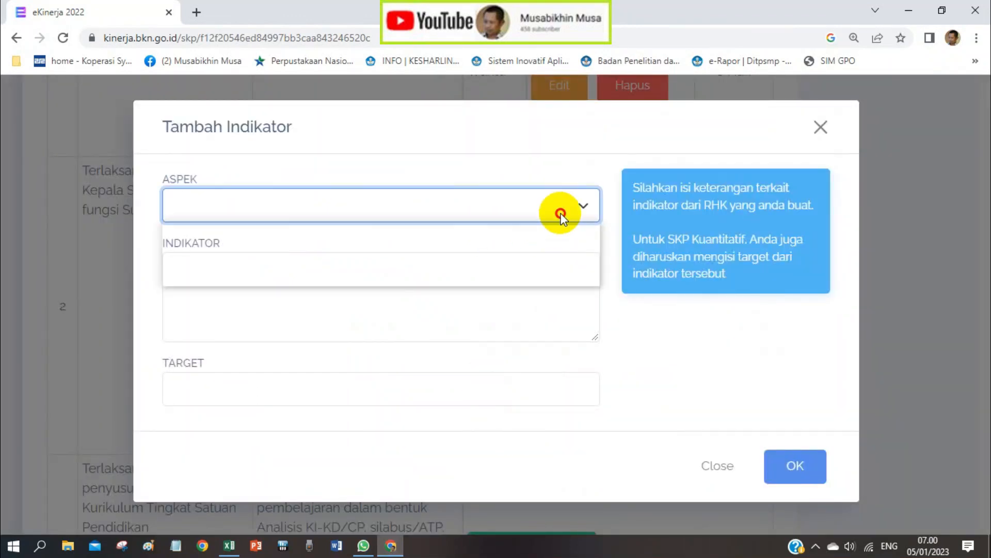
pyautogui.click(464, 255)
pyautogui.click(411, 301)
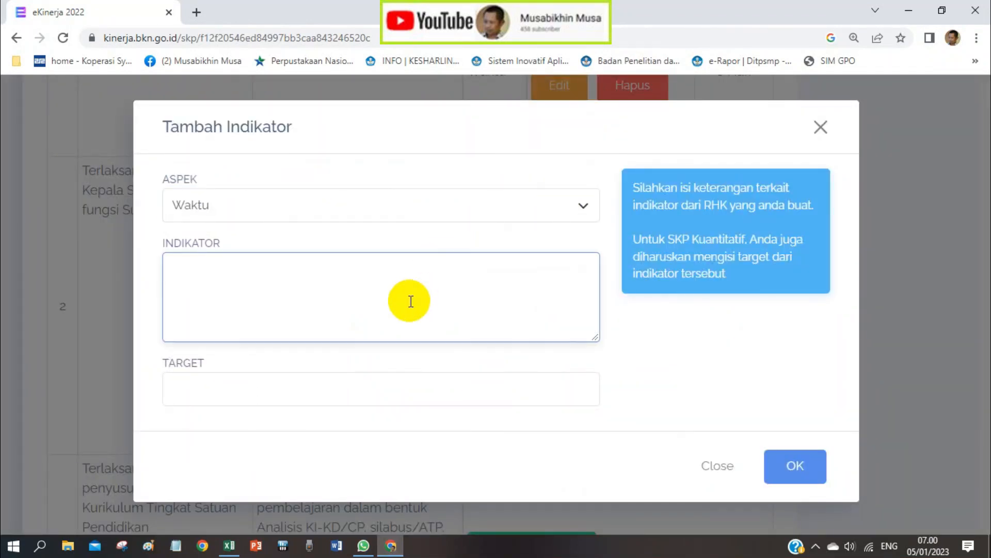
pyautogui.hotkey('ctrl', 'v')
pyautogui.click(304, 390)
pyautogui.write('10')
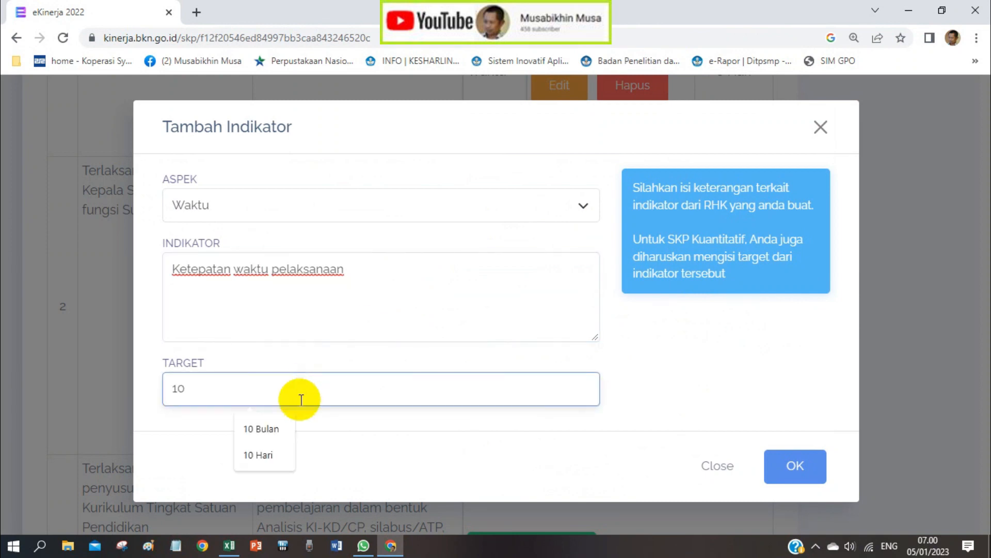
pyautogui.click(283, 423)
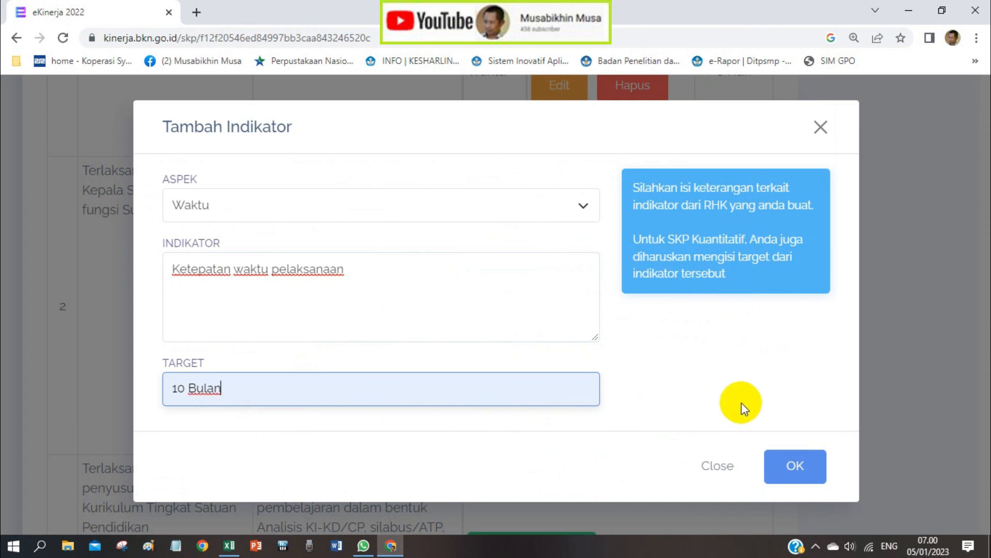
pyautogui.click(789, 470)
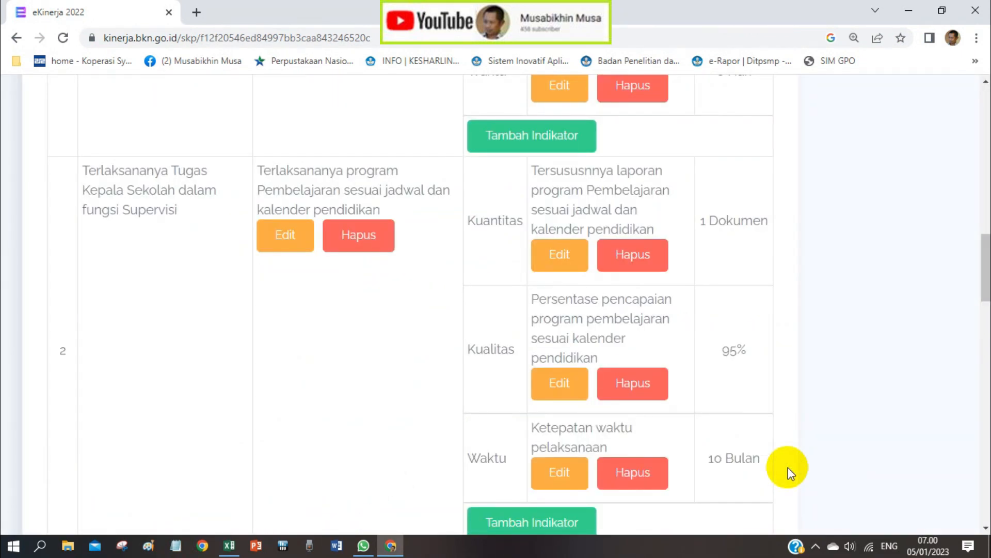
# Review the SKP detail page at 100% zoom, checking the indicators and targets of each RHK and the SKP status
pyautogui.scroll(-1, 788, 467)
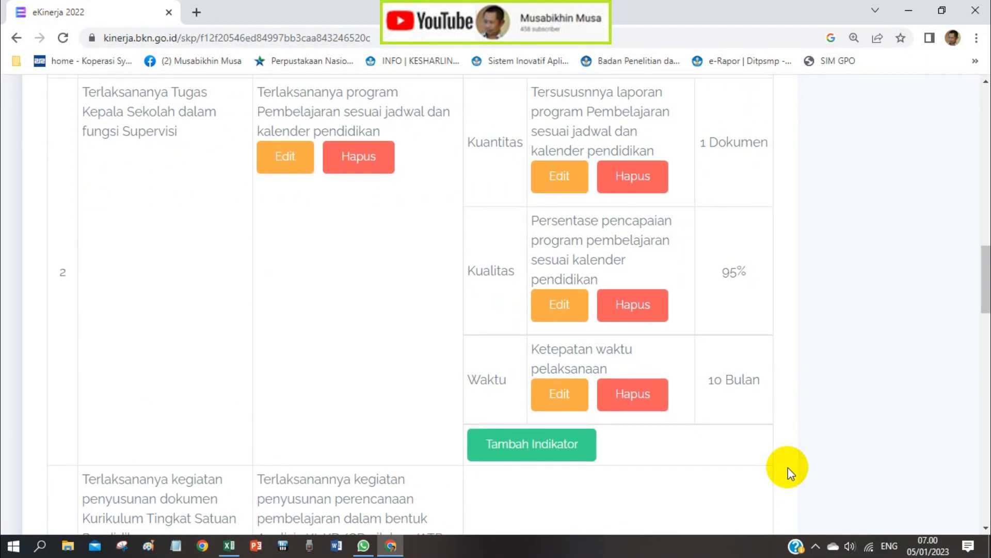
pyautogui.scroll(-1, 788, 466)
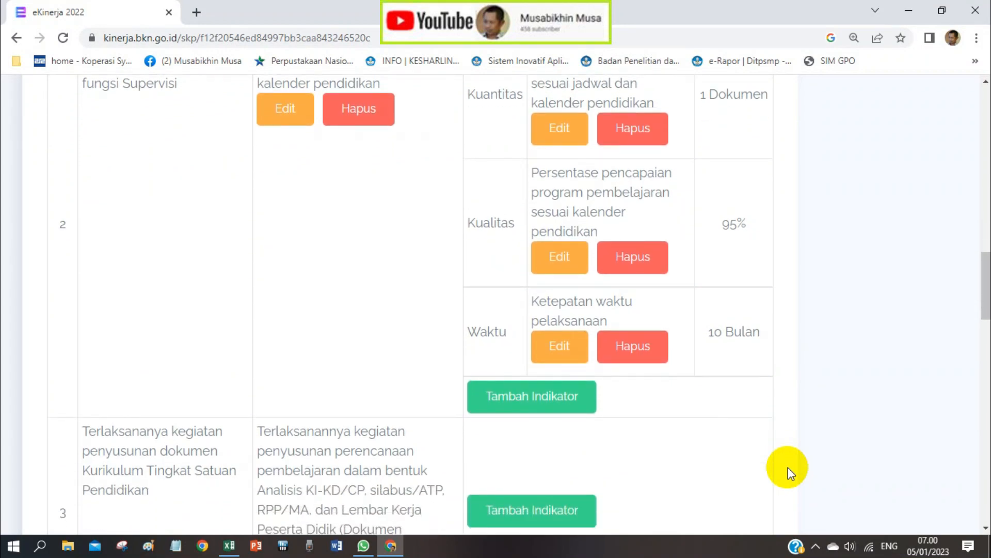
pyautogui.scroll(-4, 788, 467)
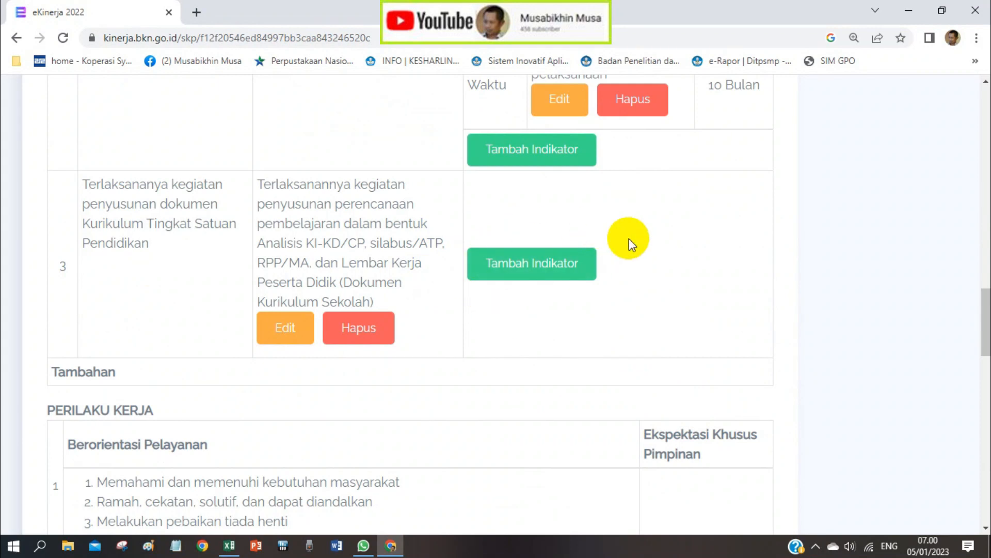
pyautogui.scroll(7, 629, 239)
pyautogui.scroll(3, 629, 239)
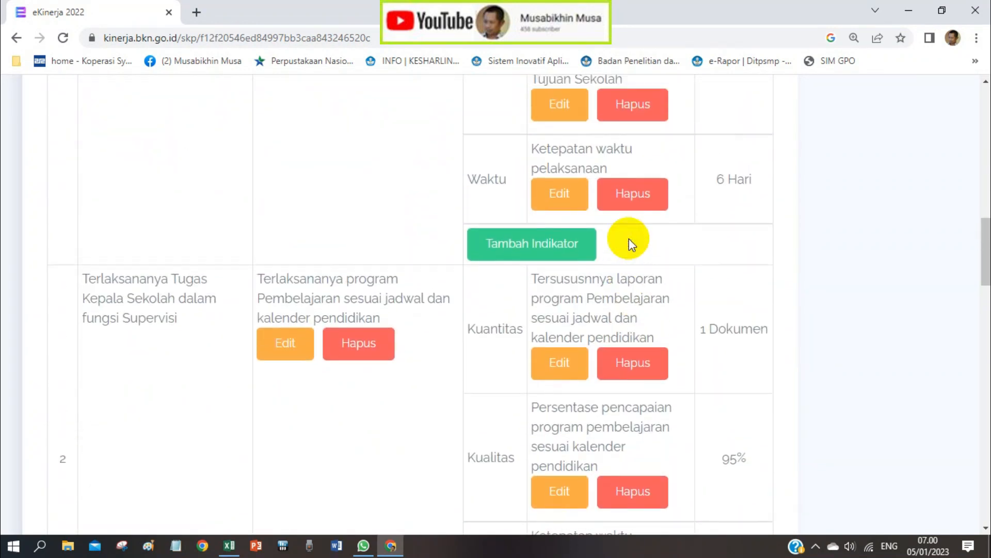
pyautogui.hotkey('ctrl', '+')
pyautogui.hotkey('ctrl', '-')
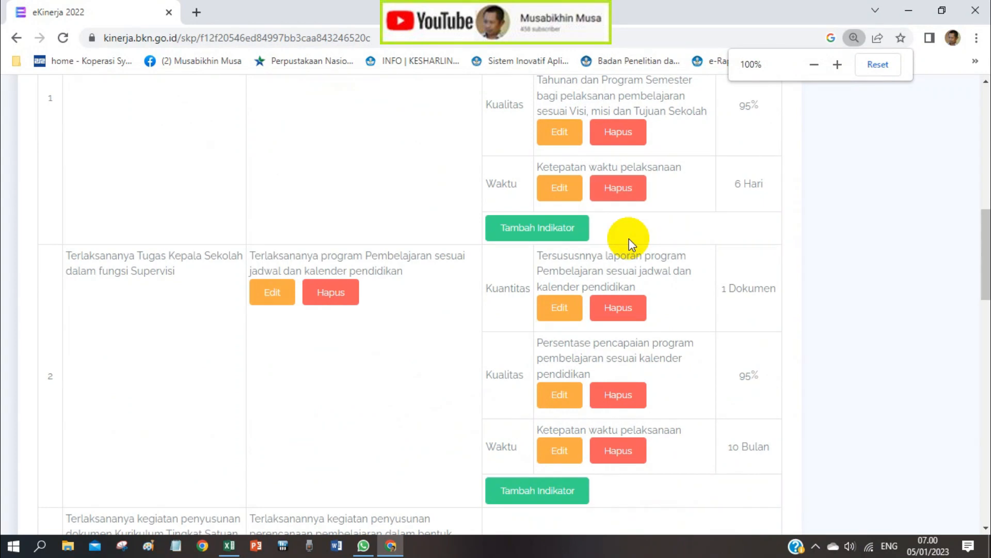
pyautogui.scroll(8, 819, 299)
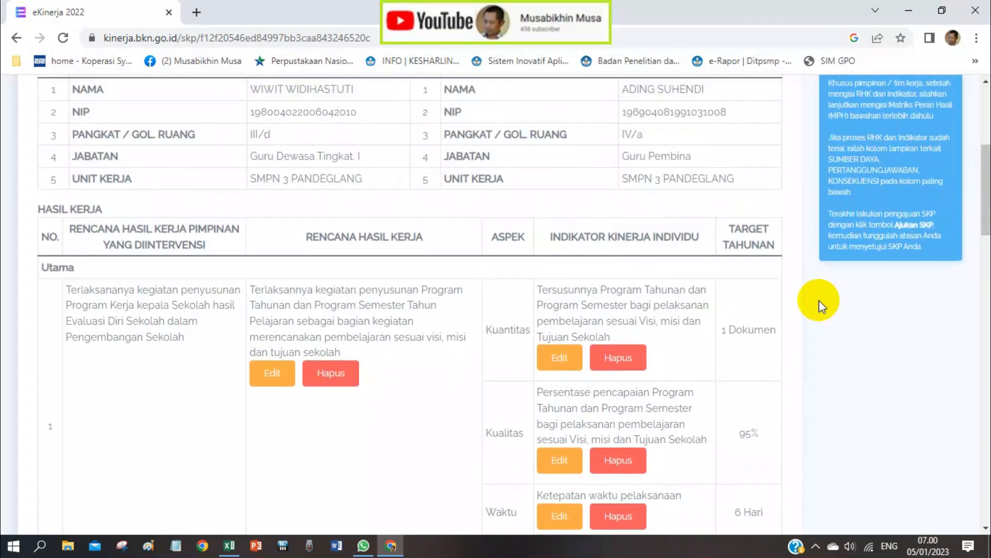
pyautogui.scroll(5, 819, 300)
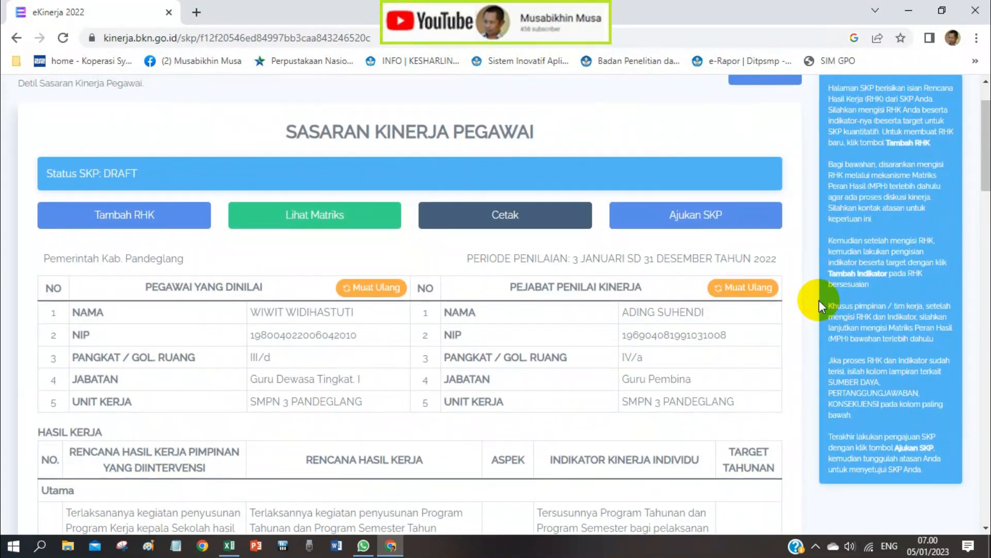
pyautogui.scroll(-3, 819, 302)
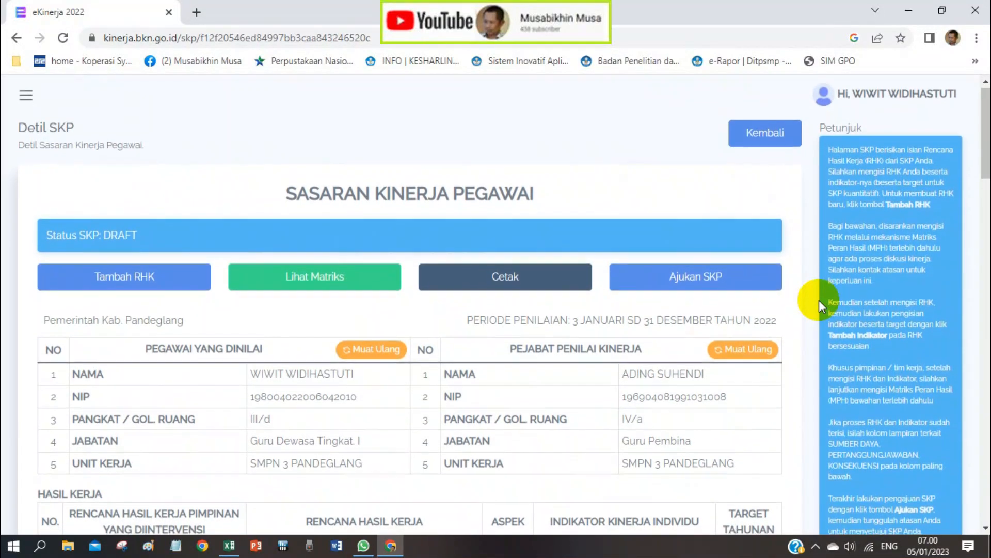
pyautogui.scroll(-5, 819, 299)
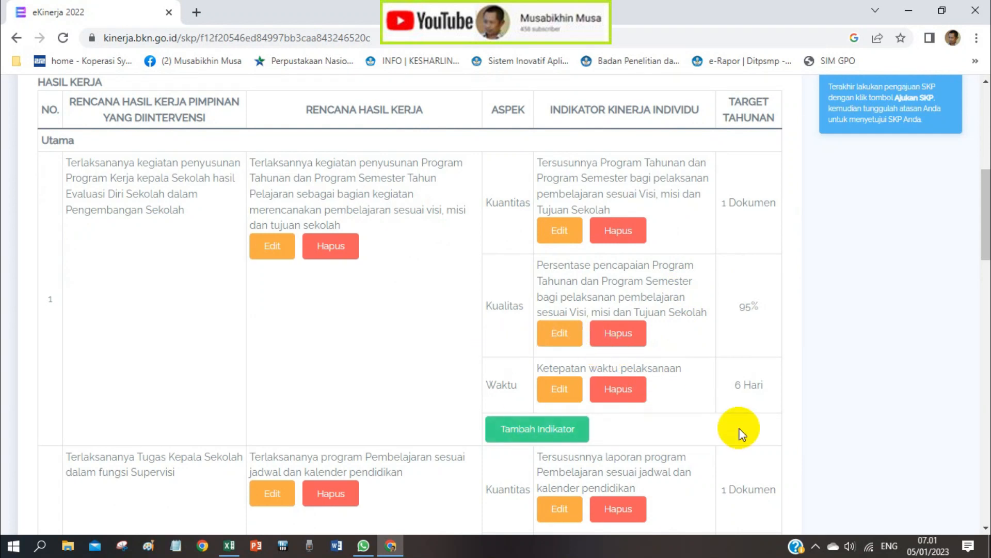
pyautogui.scroll(-1, 753, 439)
pyautogui.scroll(-3, 759, 442)
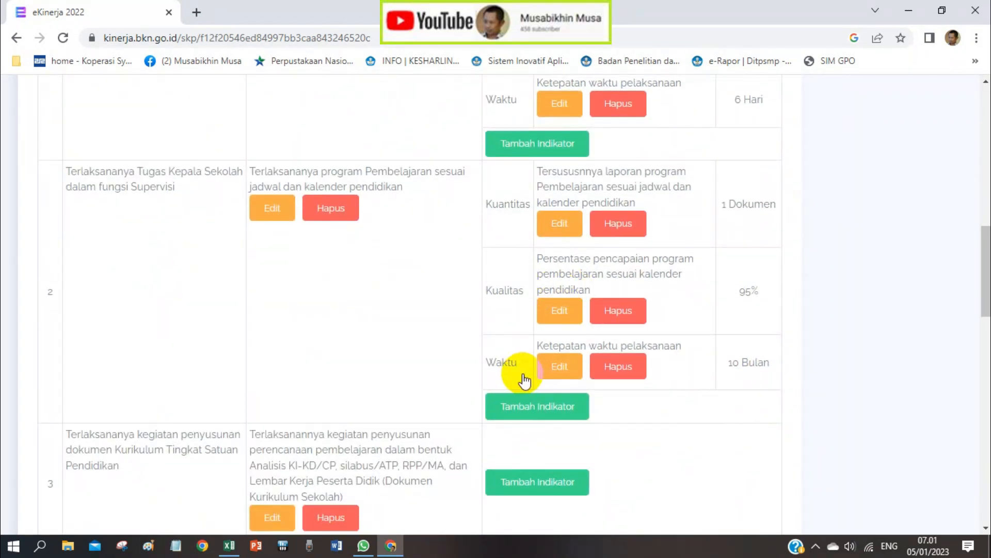
pyautogui.scroll(-3, 629, 486)
pyautogui.scroll(6, 627, 485)
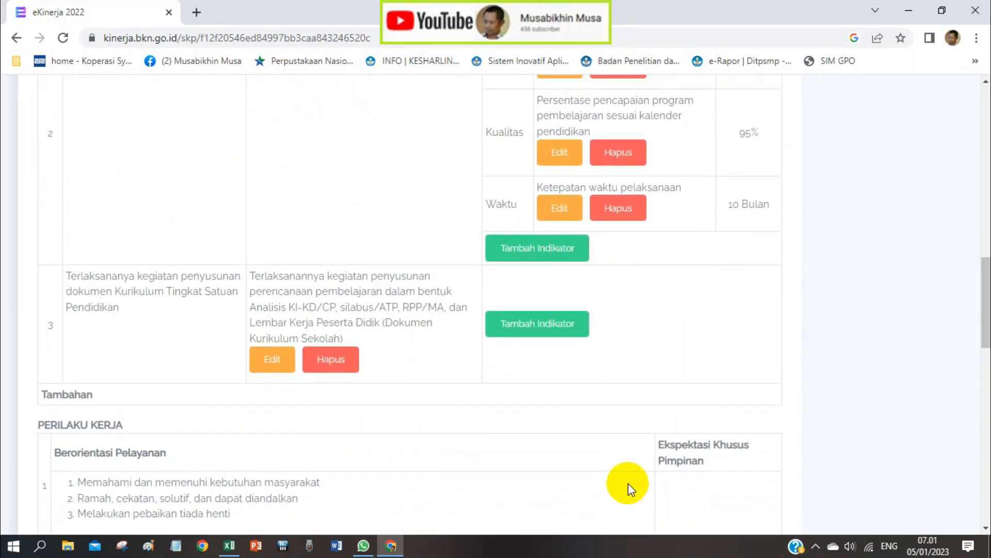
pyautogui.scroll(7, 628, 482)
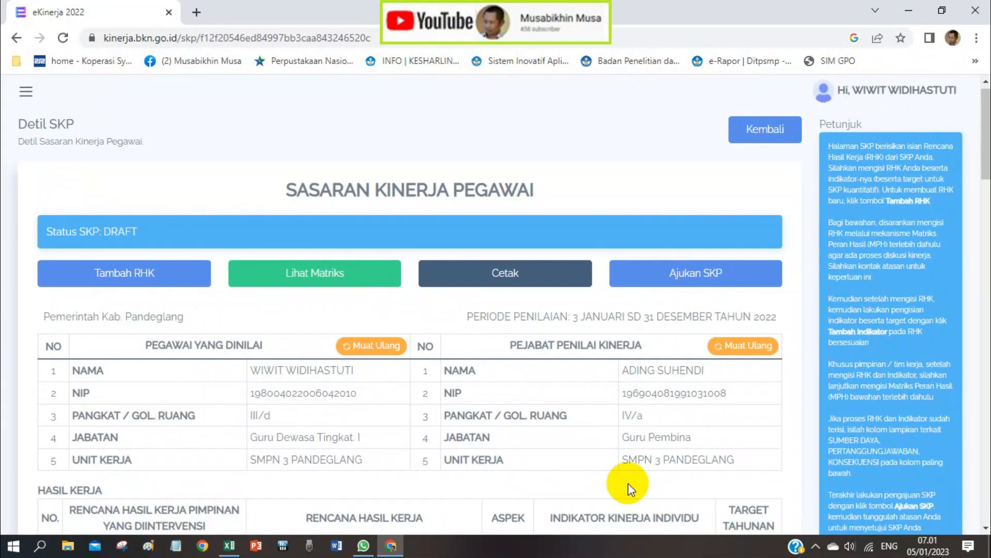
# Open the Matriks Peran Hasil of the SKP's work unit and examine the RHK assigned to the assessed employee
pyautogui.click(298, 278)
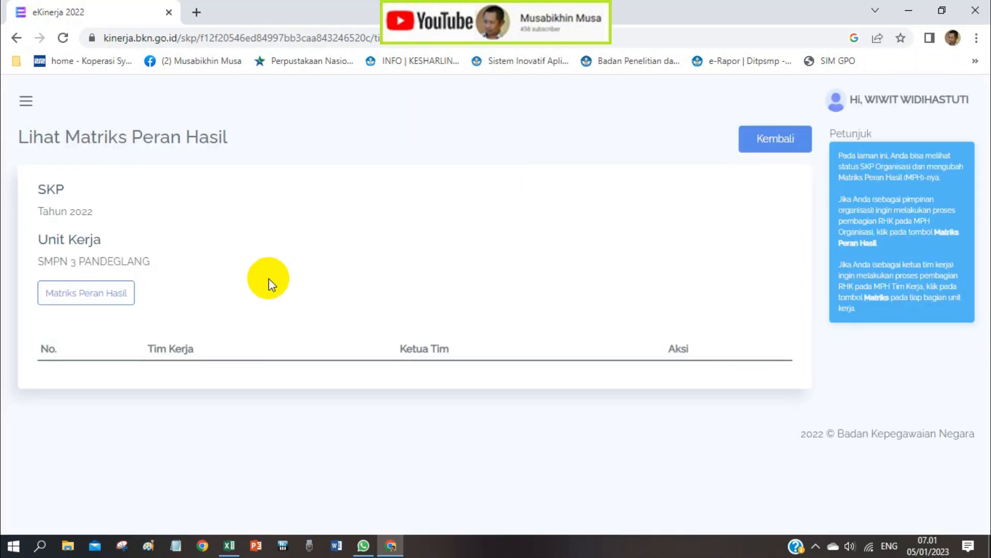
pyautogui.click(97, 304)
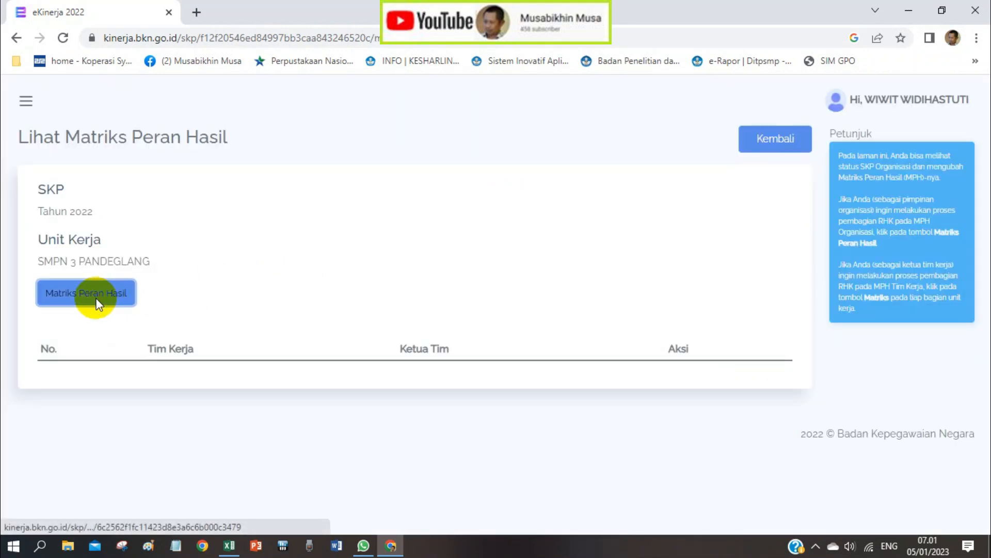
pyautogui.scroll(-3, 413, 370)
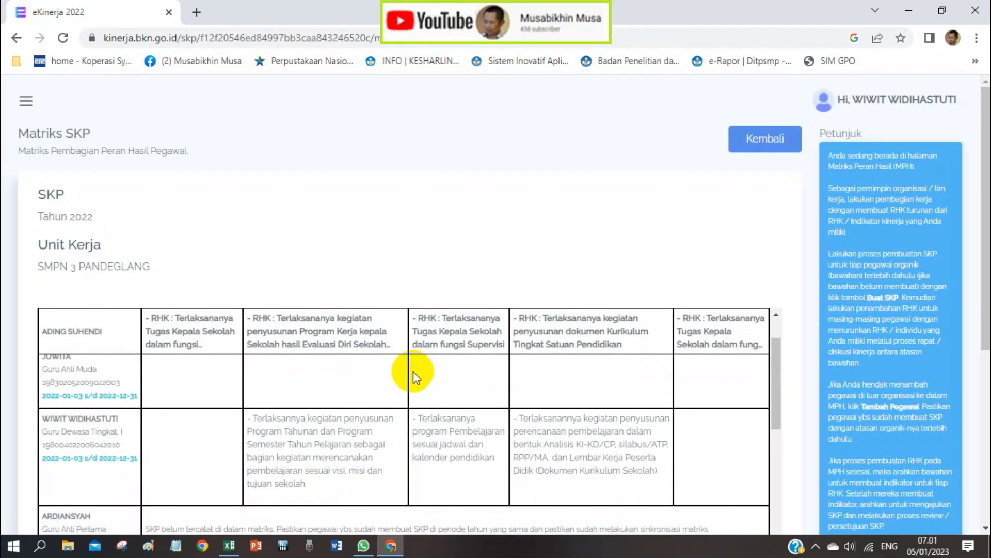
pyautogui.scroll(-3, 764, 241)
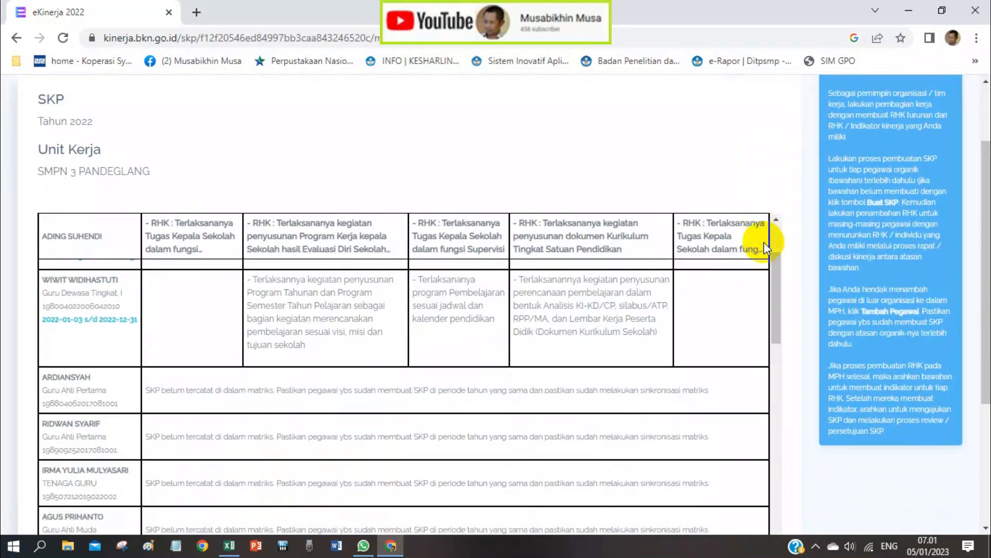
pyautogui.scroll(-1, 764, 241)
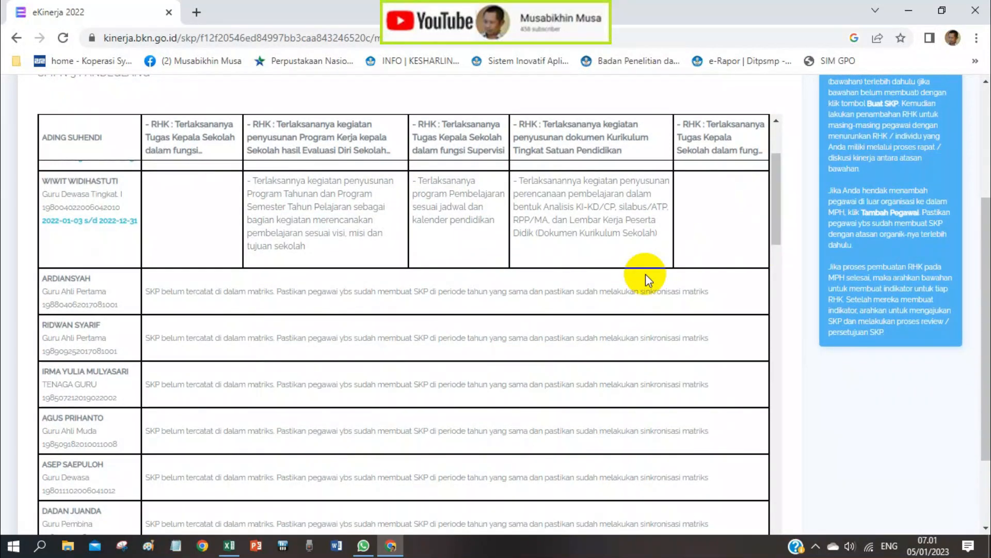
pyautogui.scroll(3, 645, 274)
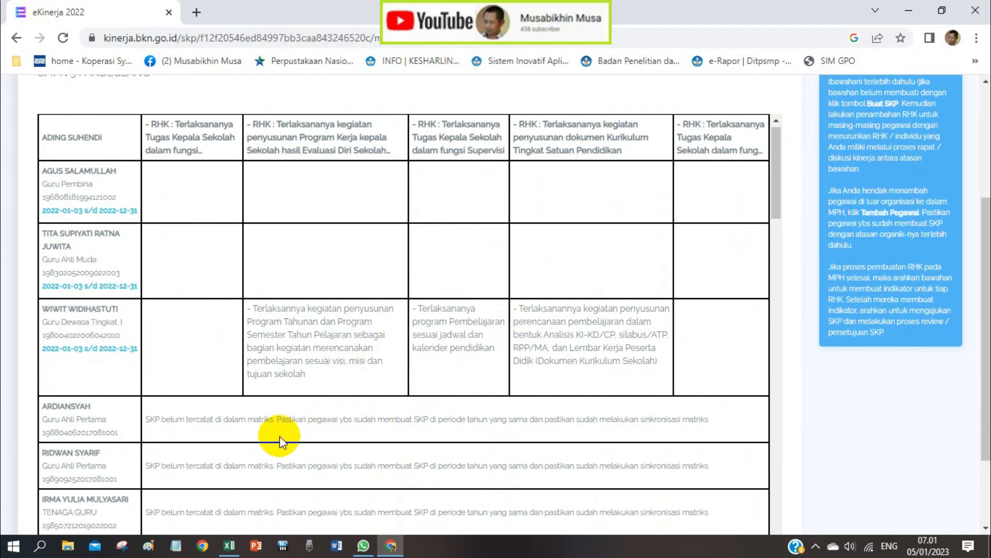
# Look through the remaining employees' rows in the Matriks SKP table, then return to the SKP detail page
pyautogui.scroll(-3, 276, 440)
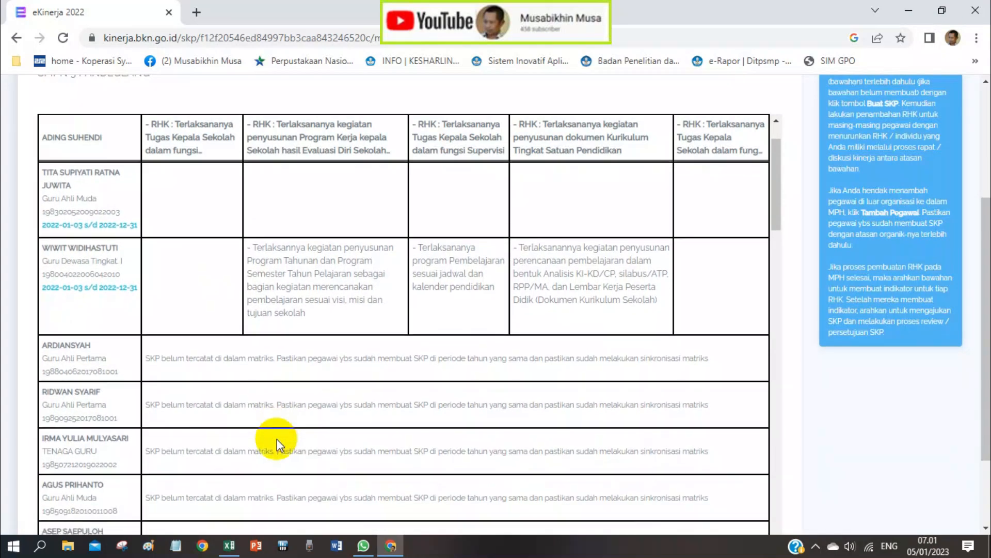
pyautogui.scroll(-1, 277, 439)
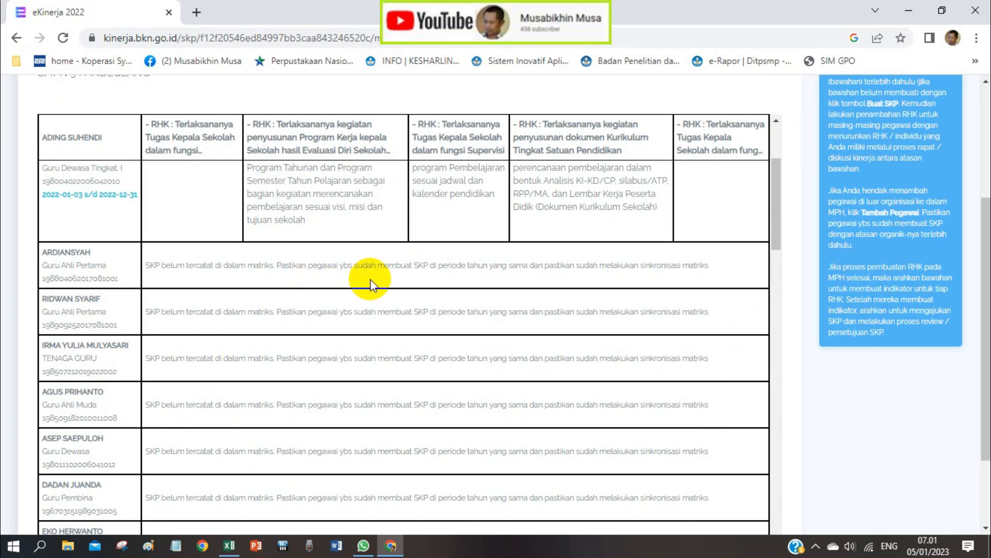
pyautogui.scroll(-10, 411, 283)
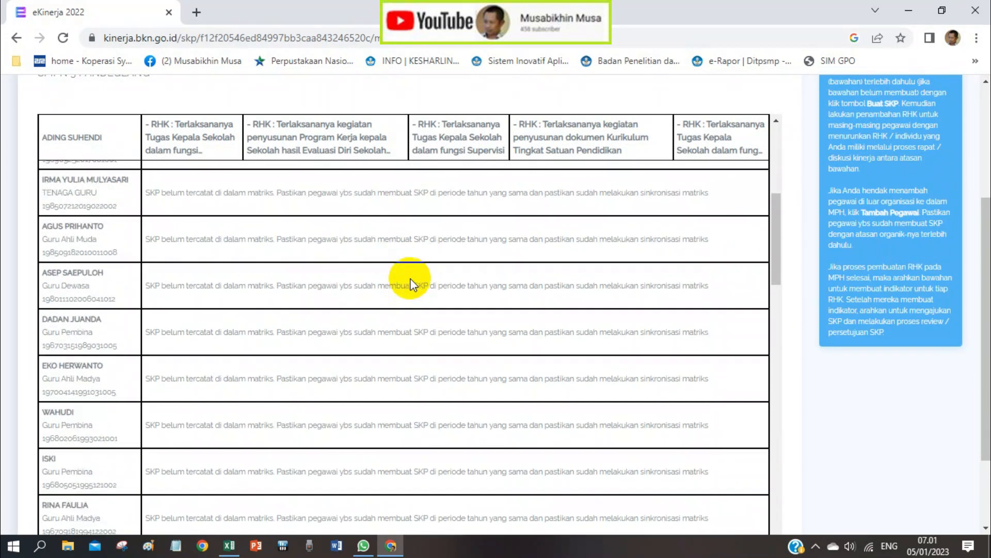
pyautogui.scroll(-15, 411, 283)
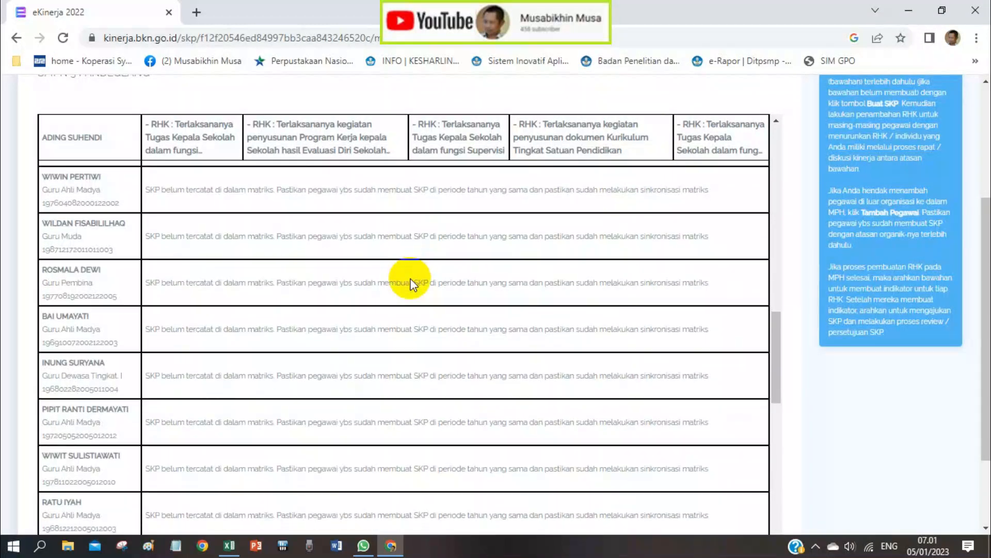
pyautogui.scroll(-8, 410, 283)
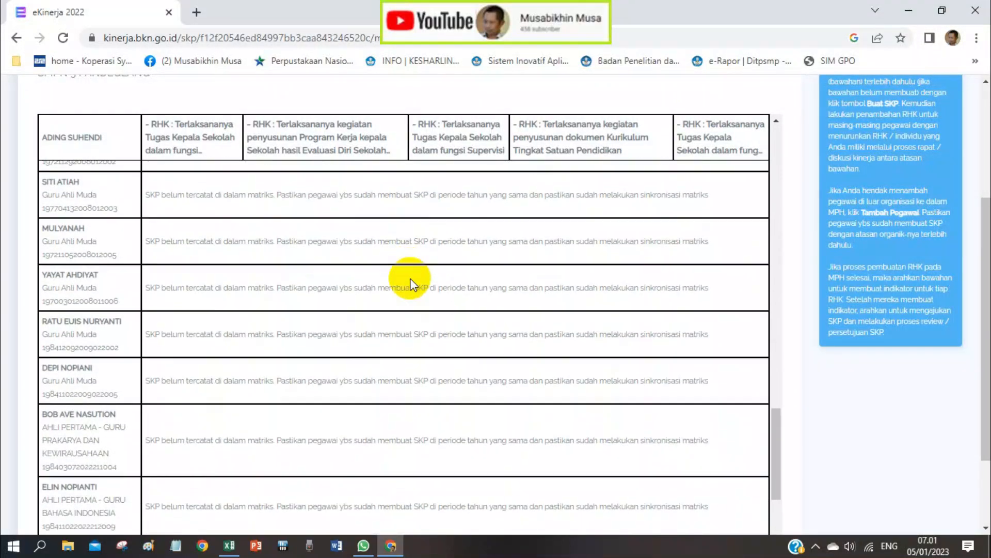
pyautogui.scroll(-2, 410, 283)
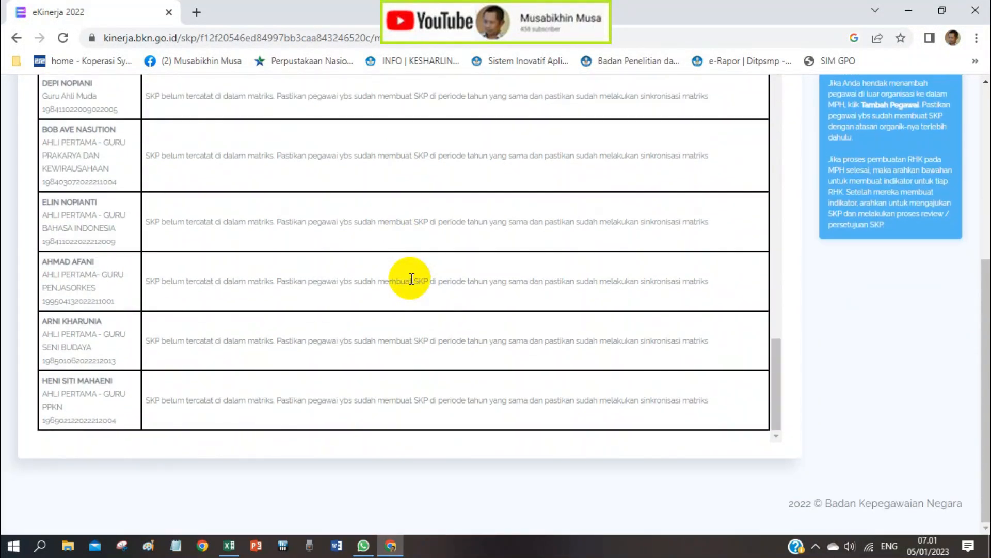
pyautogui.scroll(8, 412, 279)
pyautogui.scroll(10, 411, 279)
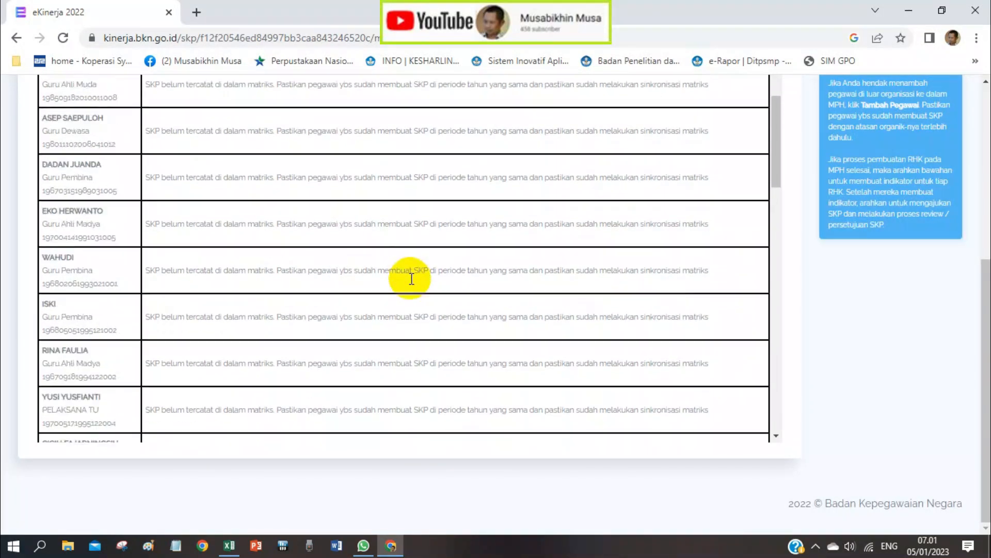
pyautogui.scroll(5, 412, 278)
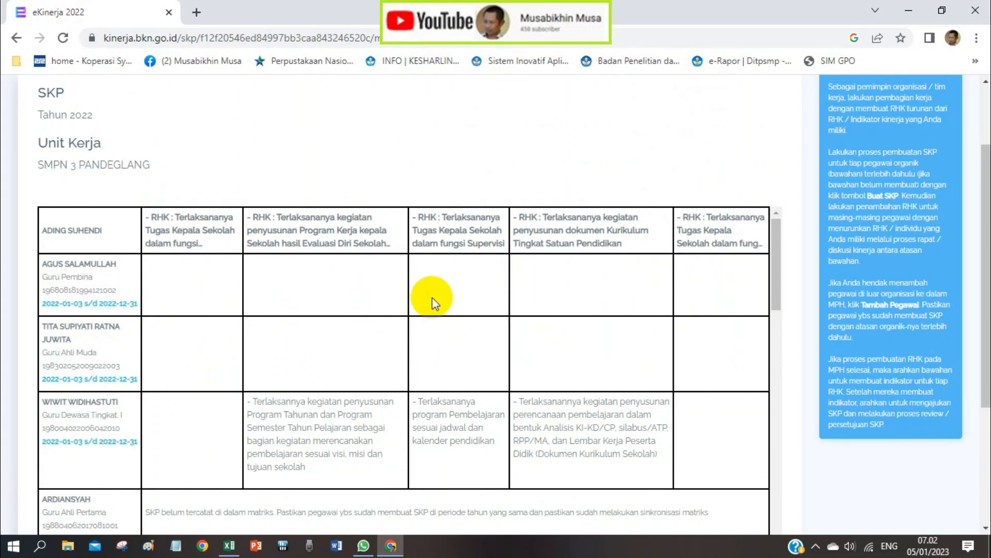
pyautogui.scroll(2, 467, 337)
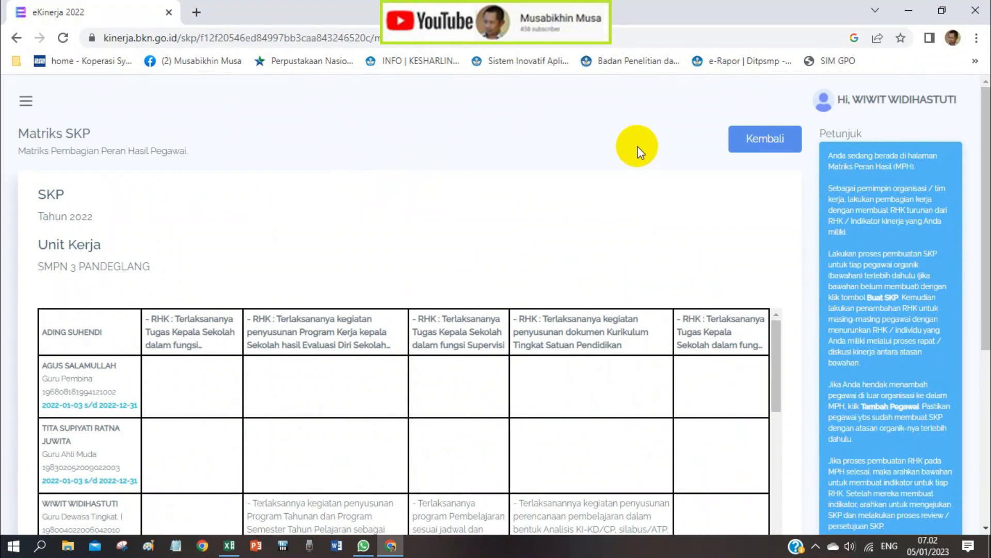
pyautogui.click(744, 140)
pyautogui.click(768, 141)
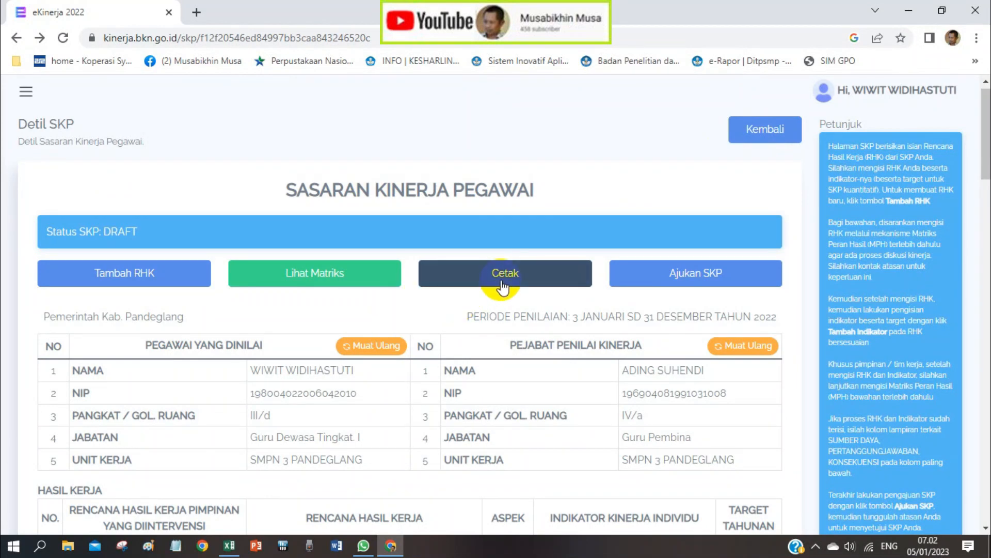
# Generate the Rencana SKP printout with Tanggal 01/05/2023 and Lokasi PANDEGLANG, leaving both optional anchor fields empty
pyautogui.click(503, 286)
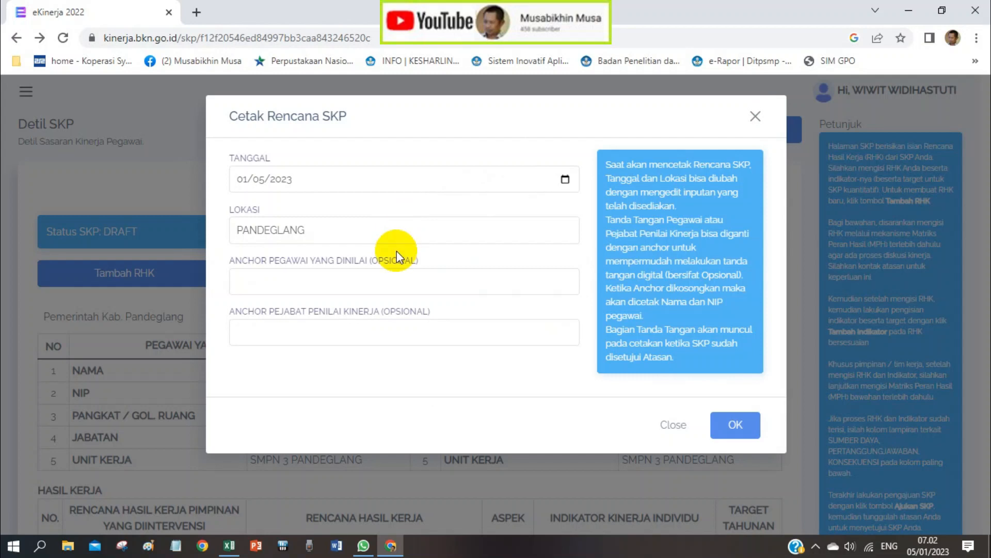
pyautogui.click(388, 276)
pyautogui.click(347, 333)
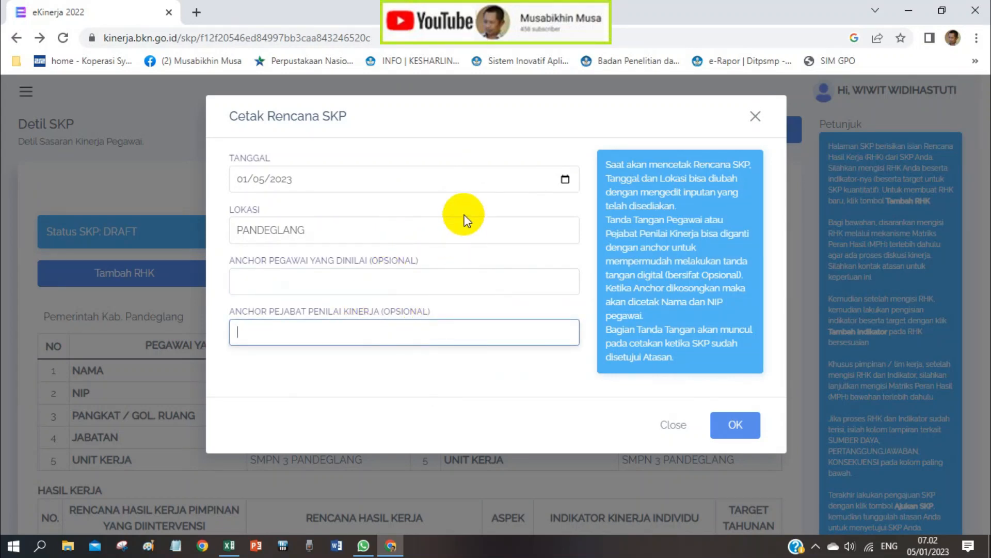
pyautogui.click(564, 180)
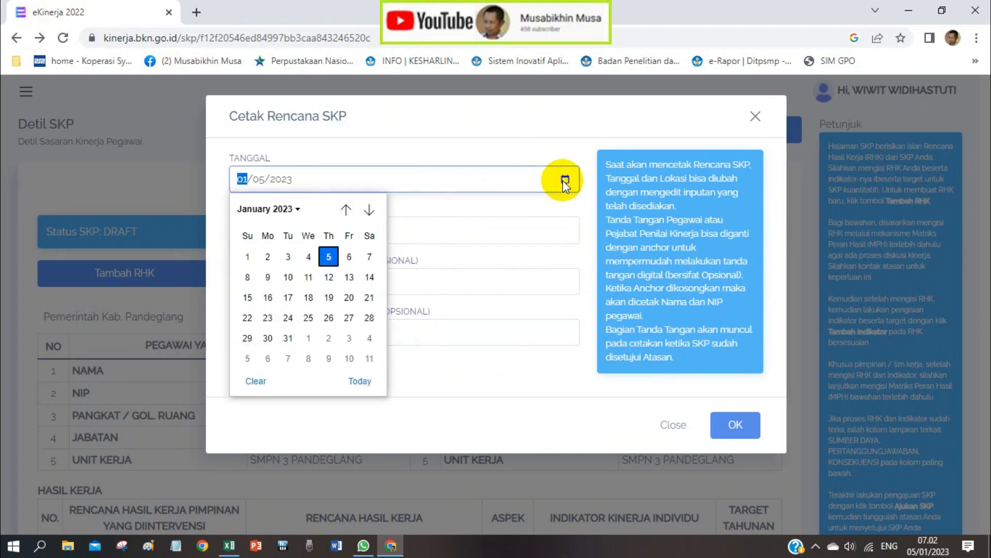
pyautogui.click(329, 256)
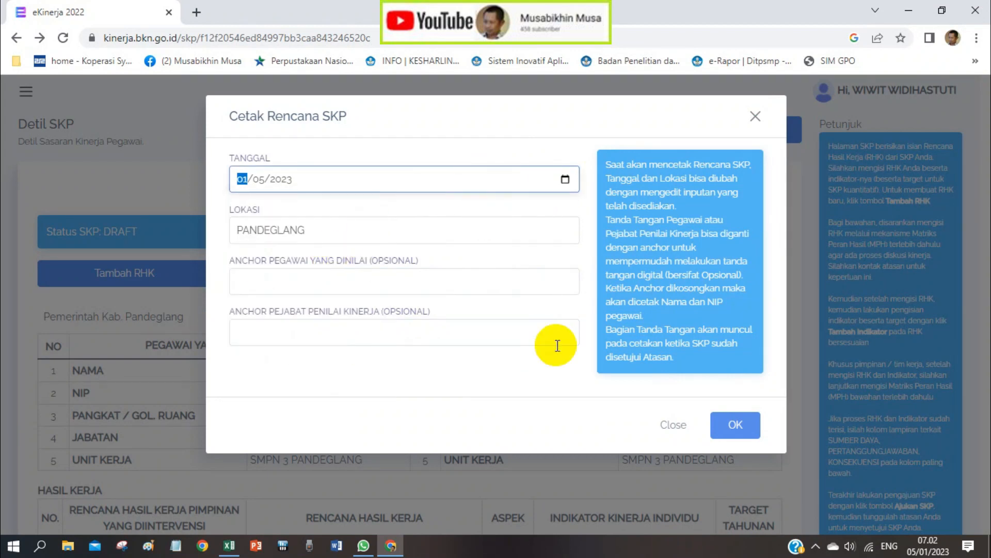
pyautogui.click(732, 427)
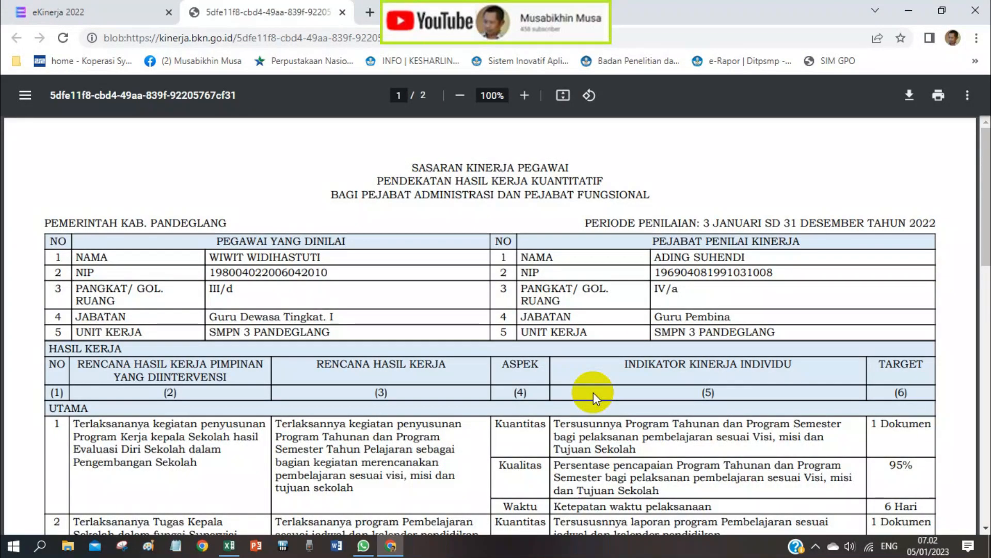
# Review both pages of the SKP printout, checking the RHK indicators, targets and the Perilaku Kerja section
pyautogui.scroll(-3, 559, 390)
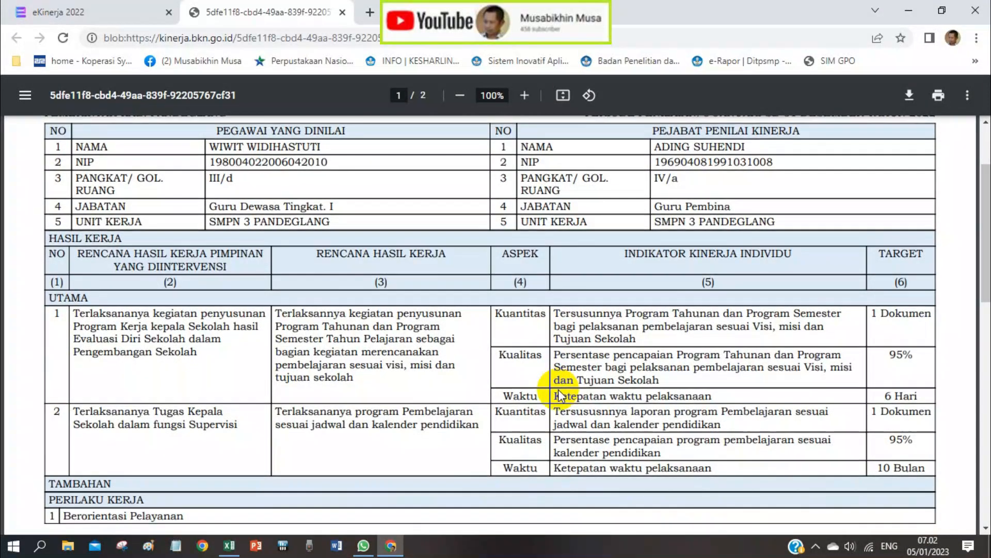
pyautogui.scroll(-7, 559, 391)
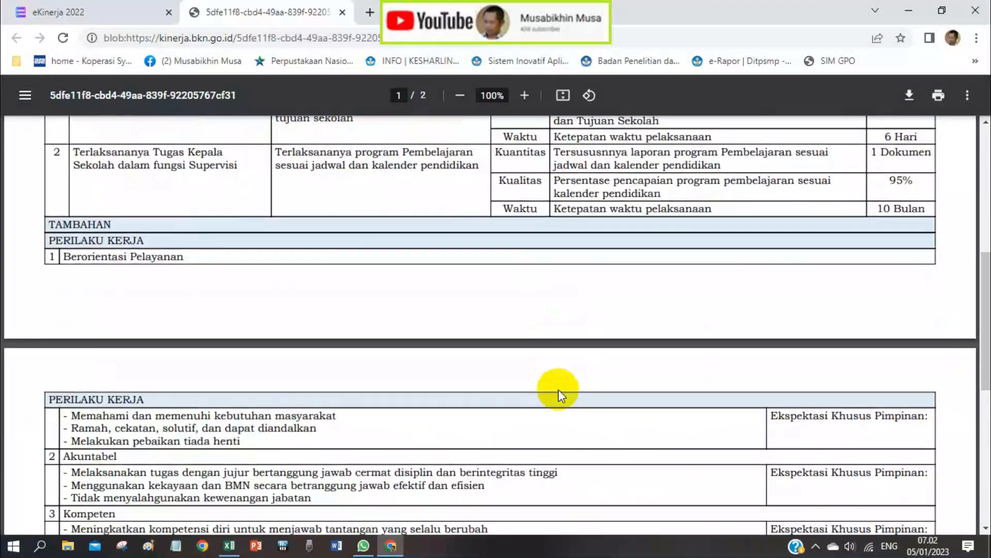
pyautogui.scroll(-9, 558, 389)
pyautogui.scroll(1, 559, 389)
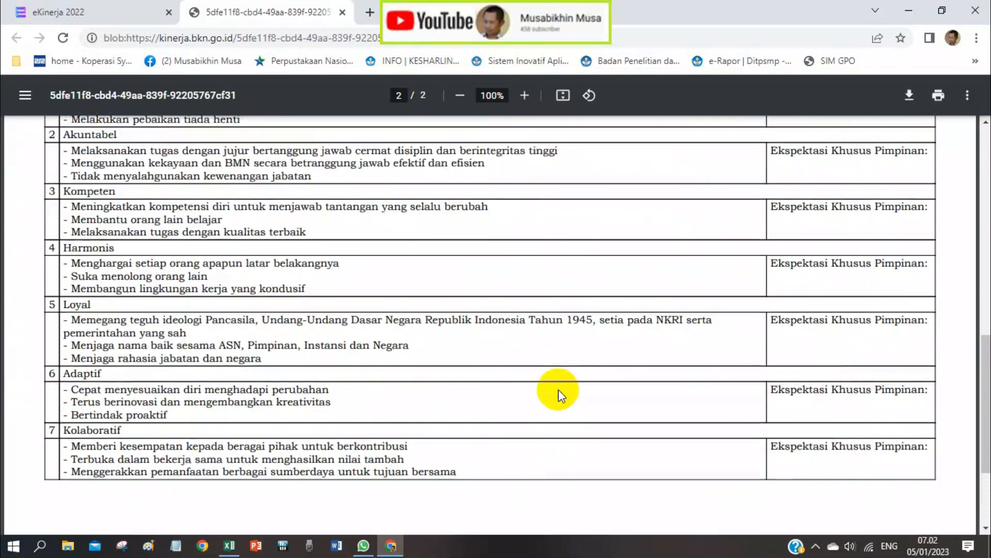
pyautogui.scroll(15, 559, 389)
# Download the SKP printout as a PDF into the SKP 2023 folder, entering a file name that starts with "SKP-ek"
pyautogui.press('super+s')
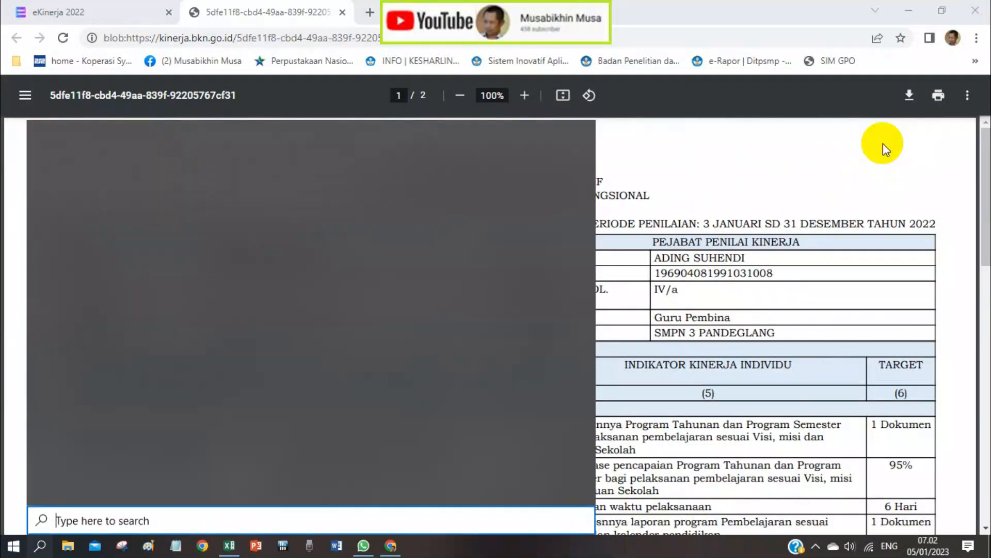
pyautogui.click(883, 144)
pyautogui.click(910, 97)
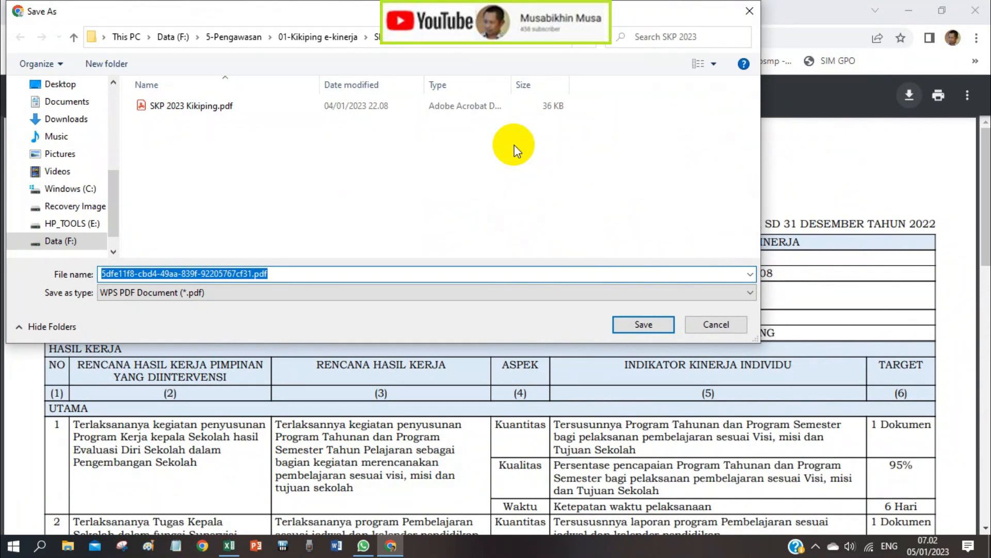
pyautogui.write('S')
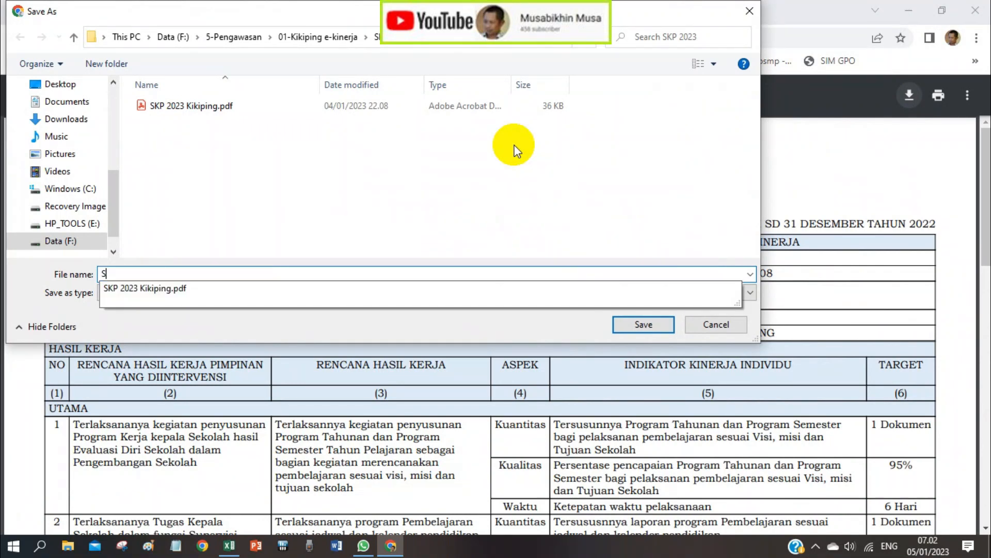
pyautogui.write('KP_')
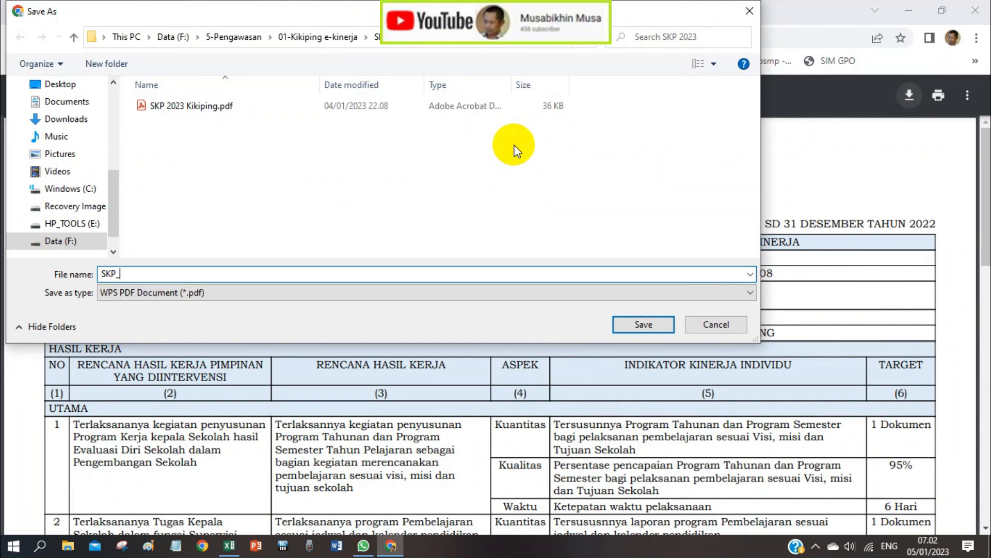
pyautogui.press('BackSpace')
pyautogui.write('-ek')
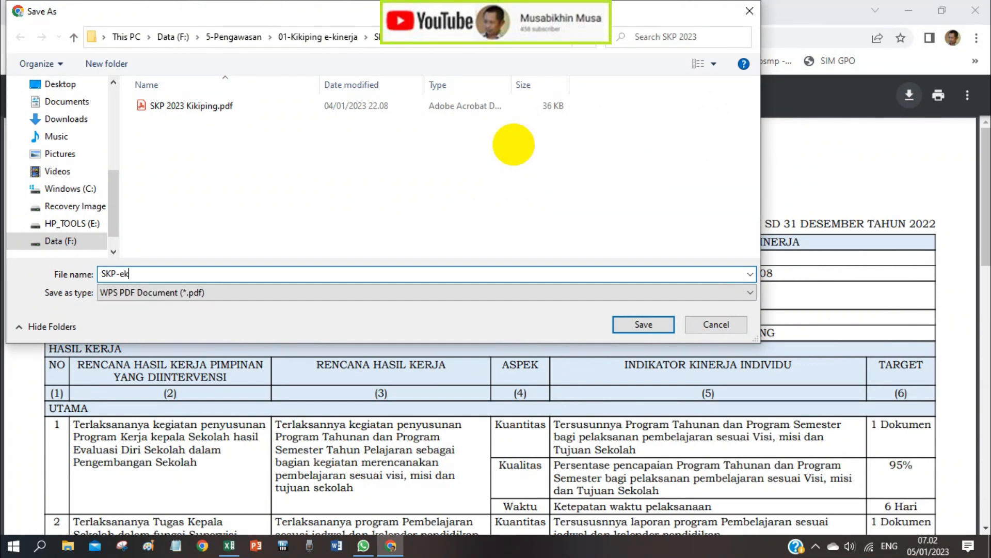